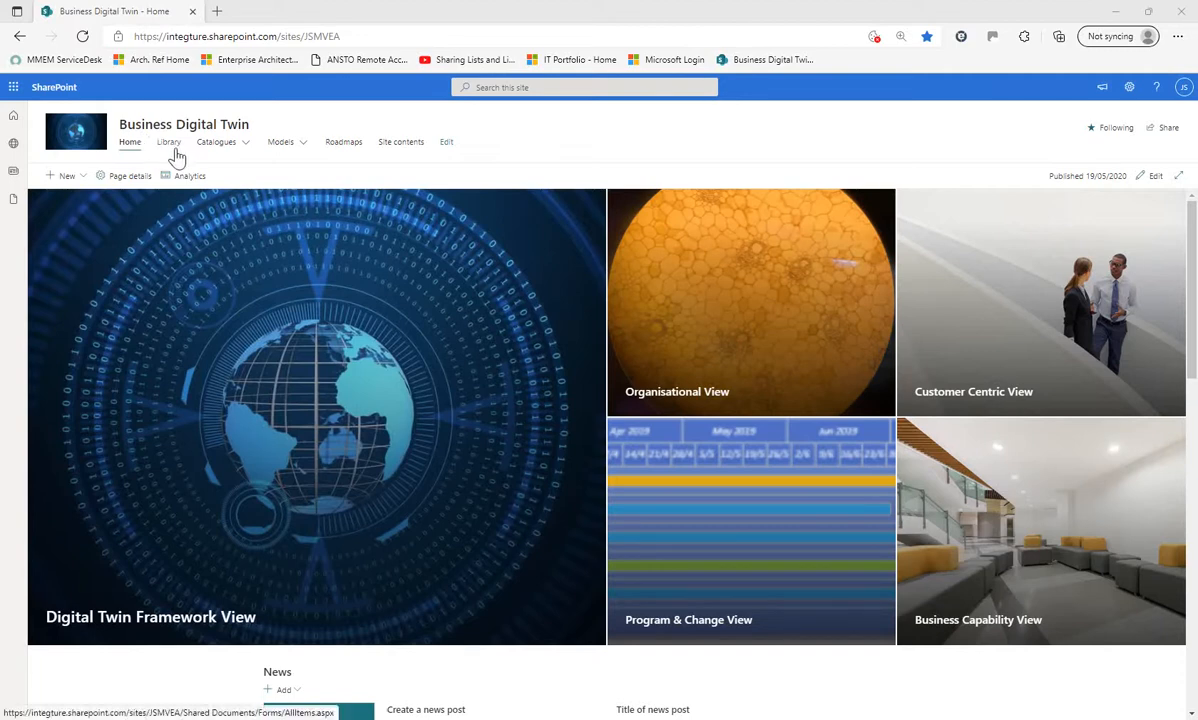
- Open the Templates & Stencils folder inside 1.0 Architecture Practice in the site's document library
click(168, 150)
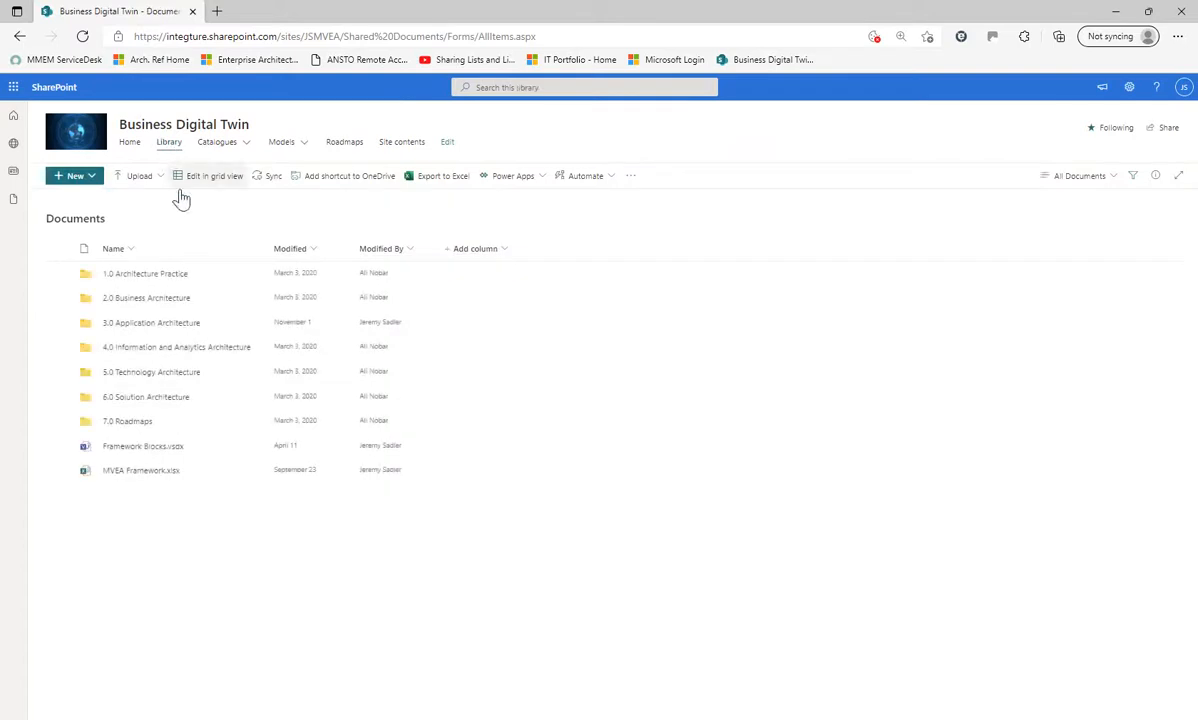
click(156, 280)
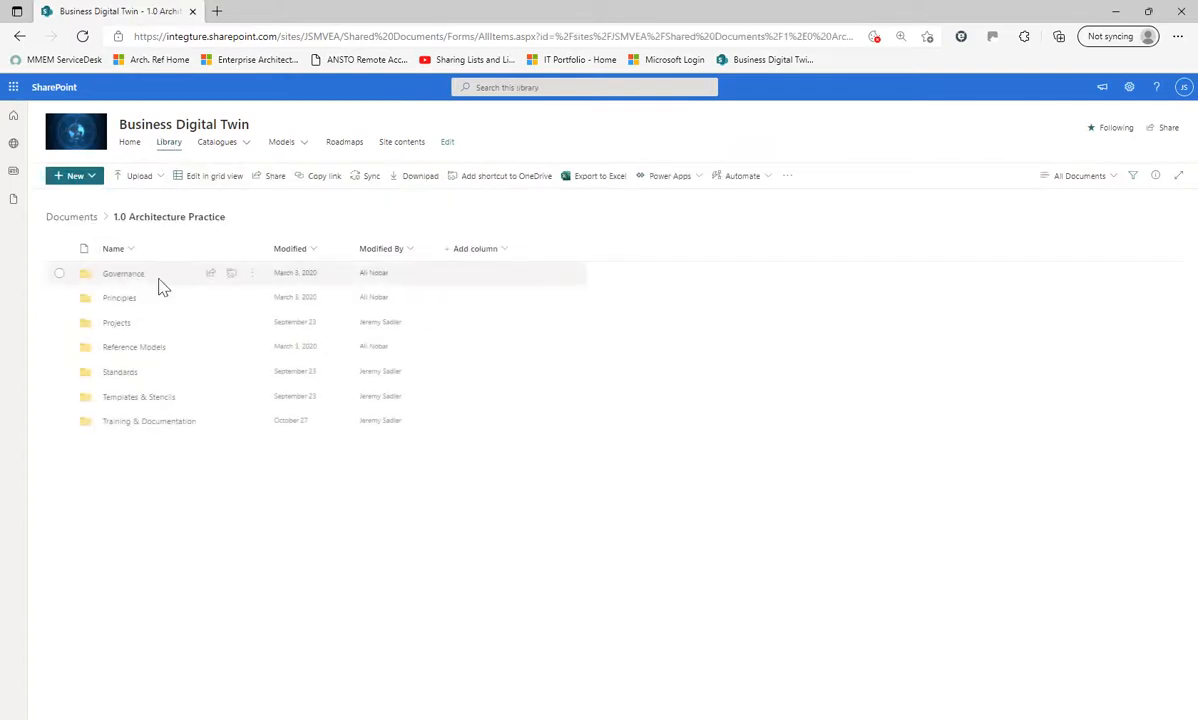
click(152, 403)
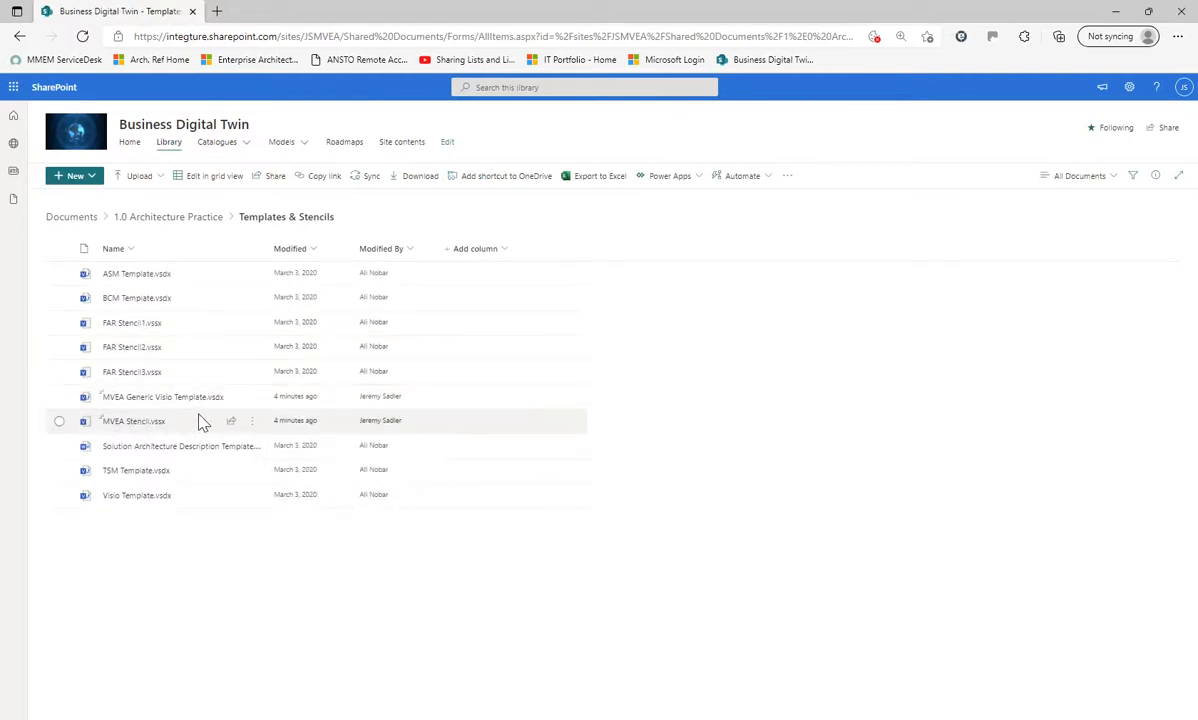
mouse_move(177, 430)
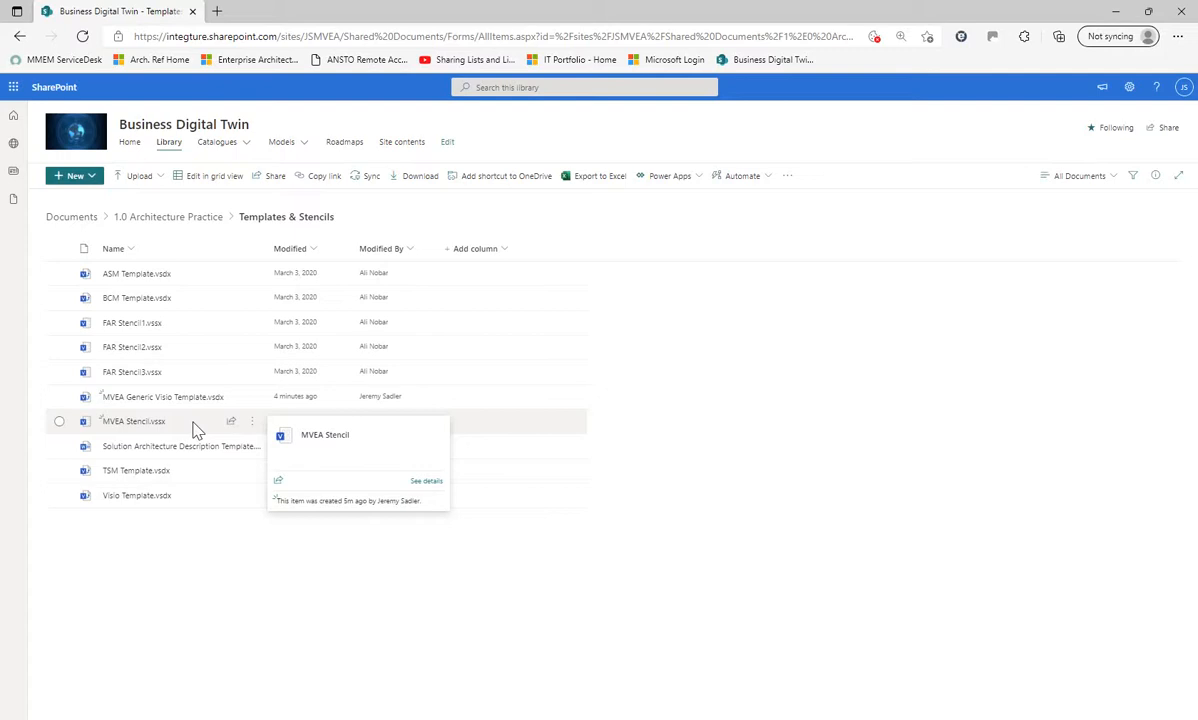
- Copy MVEA Generic Visio Template.vsdx into a new folder named Project A under 6.0 Solution Architecture in the current library
click(252, 422)
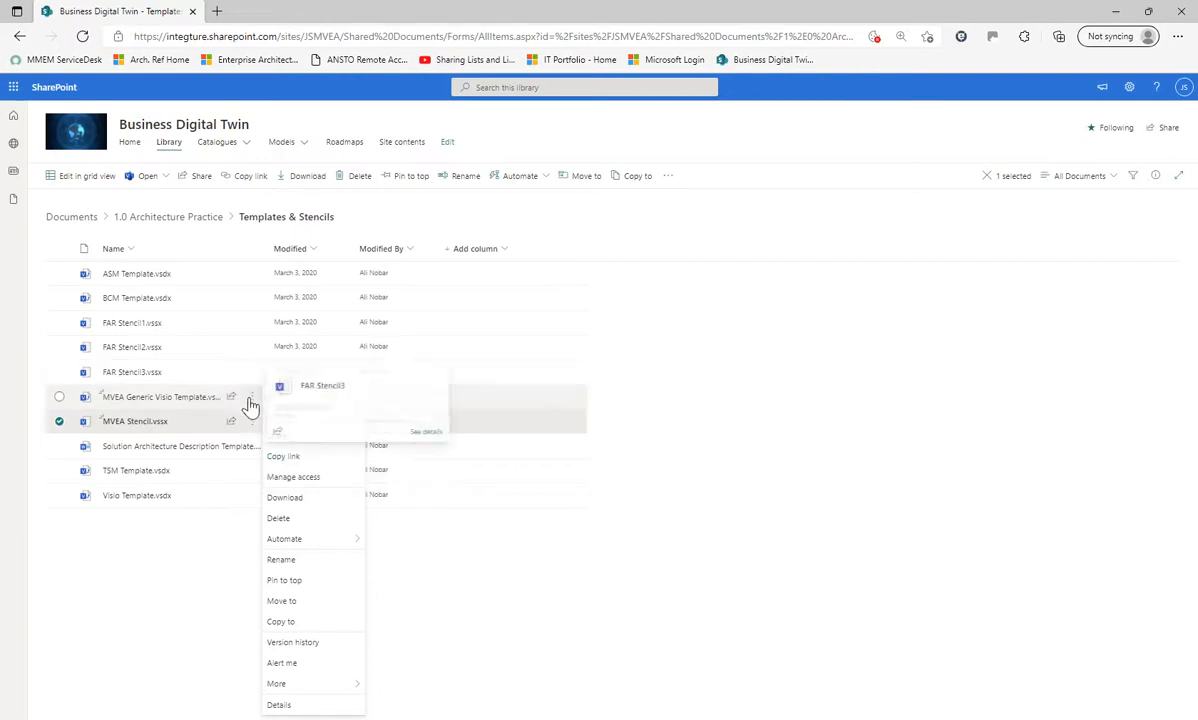
click(255, 400)
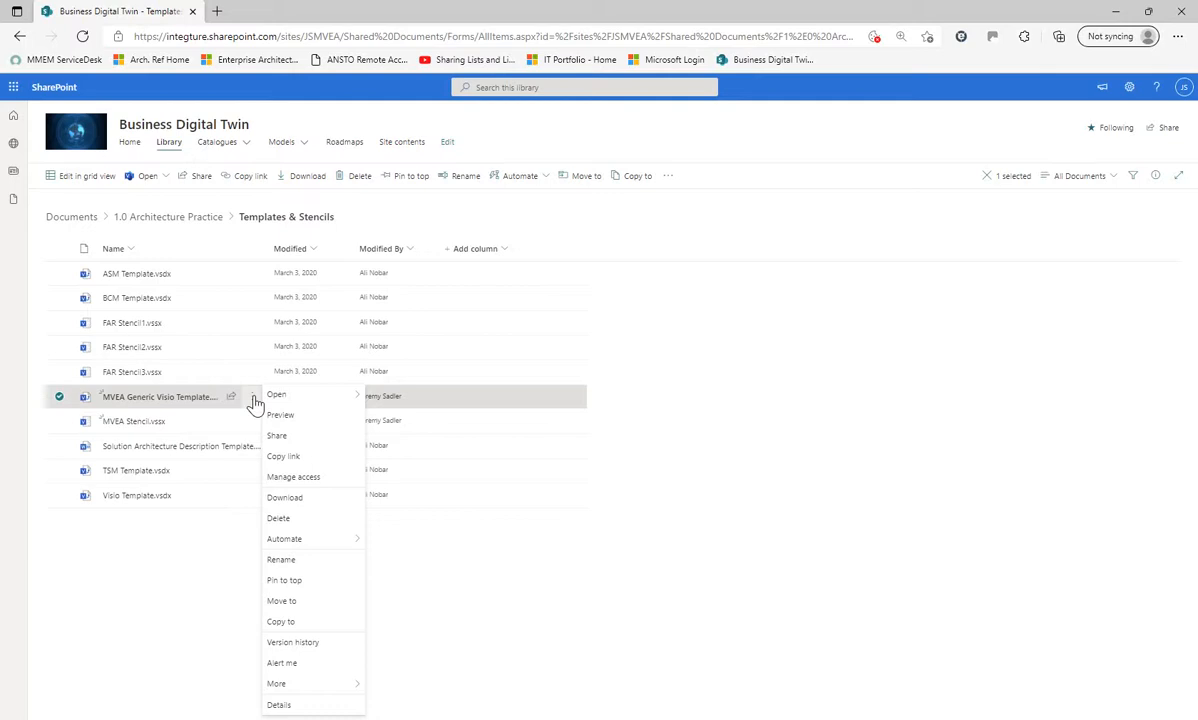
click(312, 624)
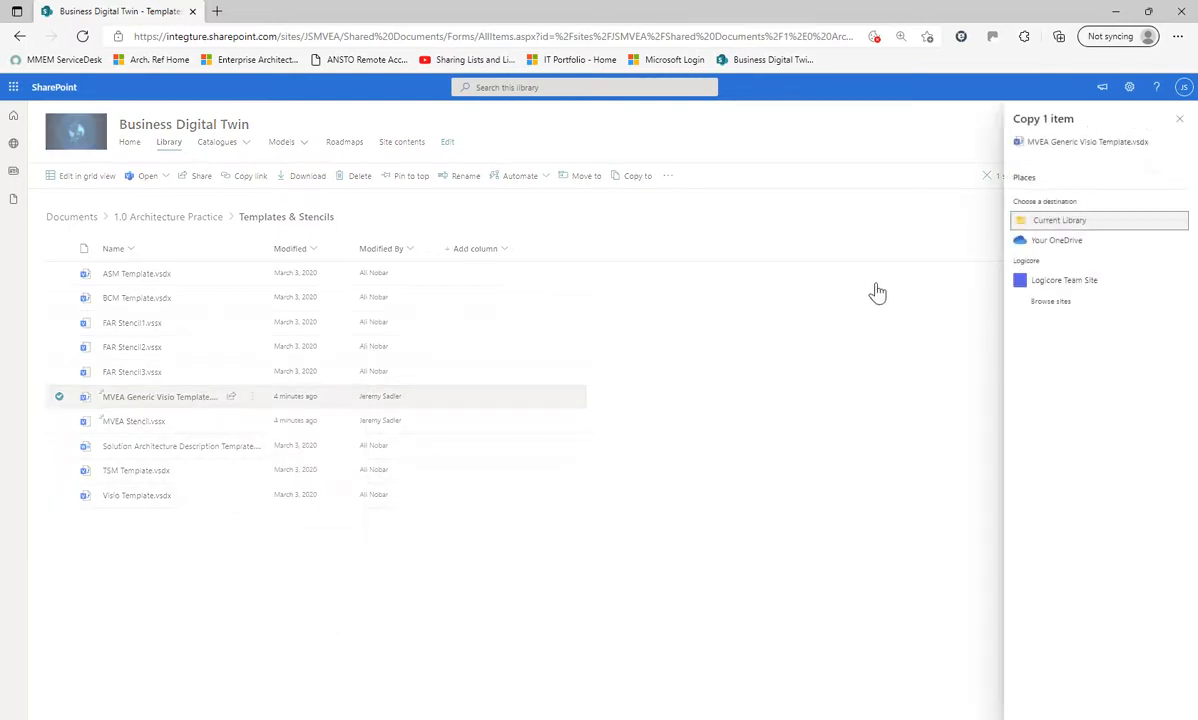
click(1062, 222)
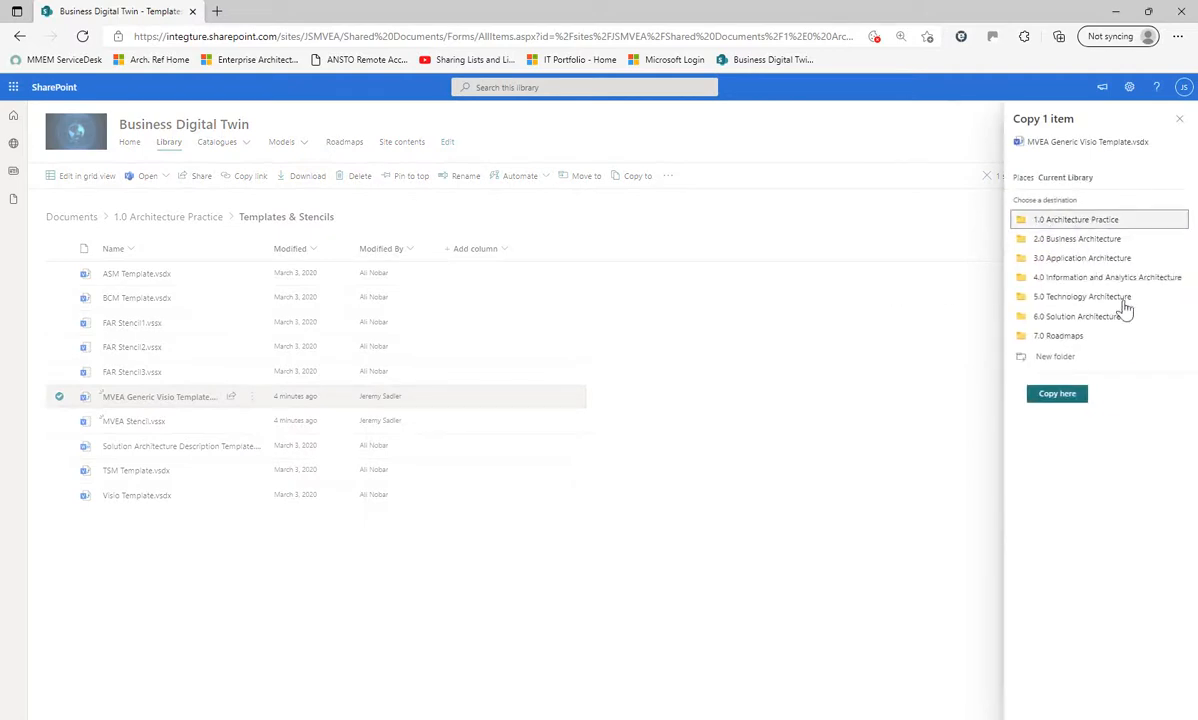
click(1088, 318)
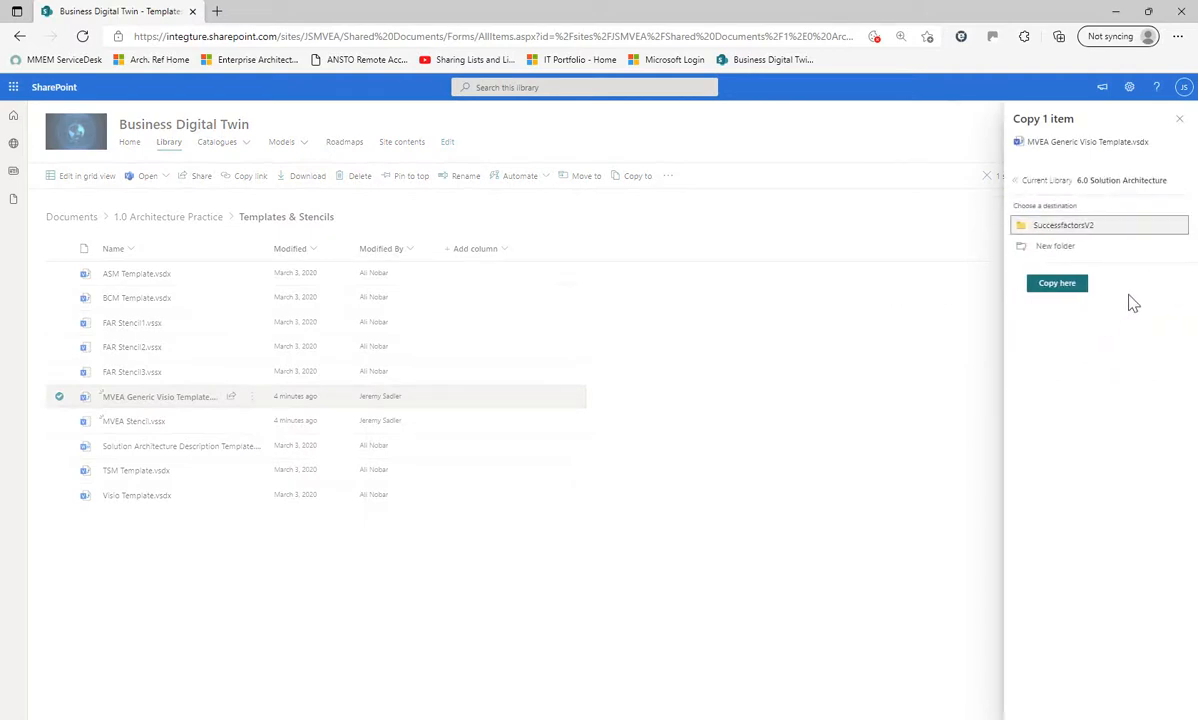
click(1054, 256)
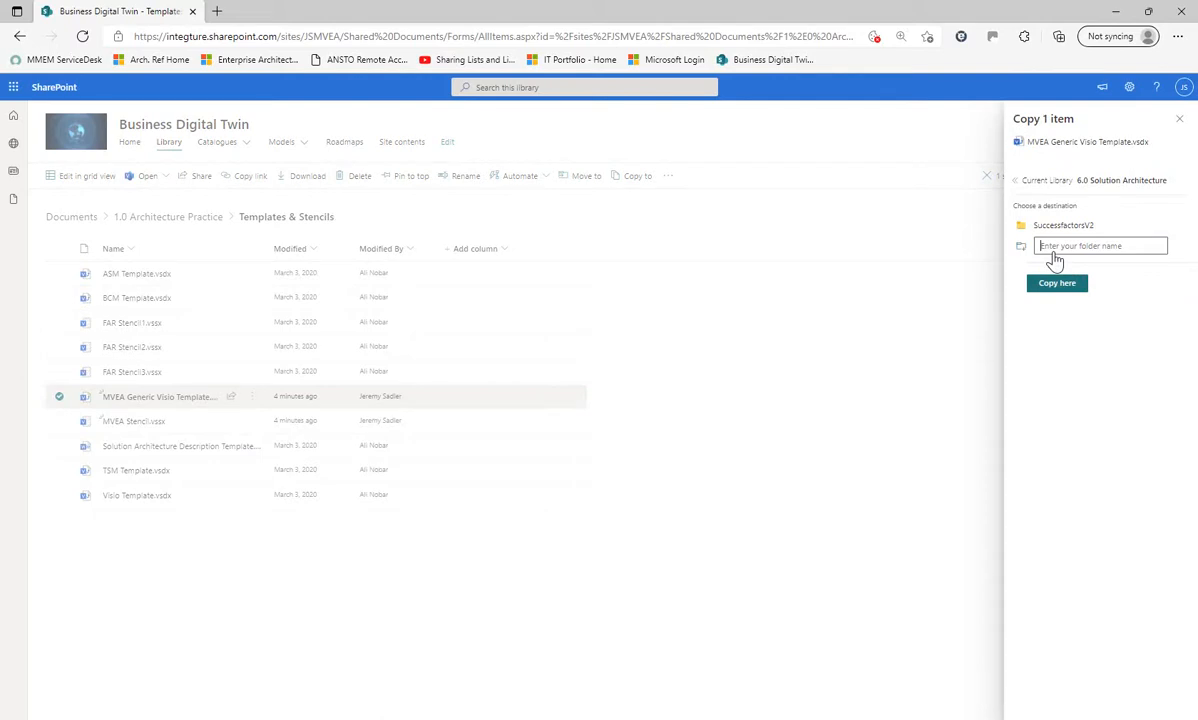
text(Project A)
click(1177, 250)
click(1050, 247)
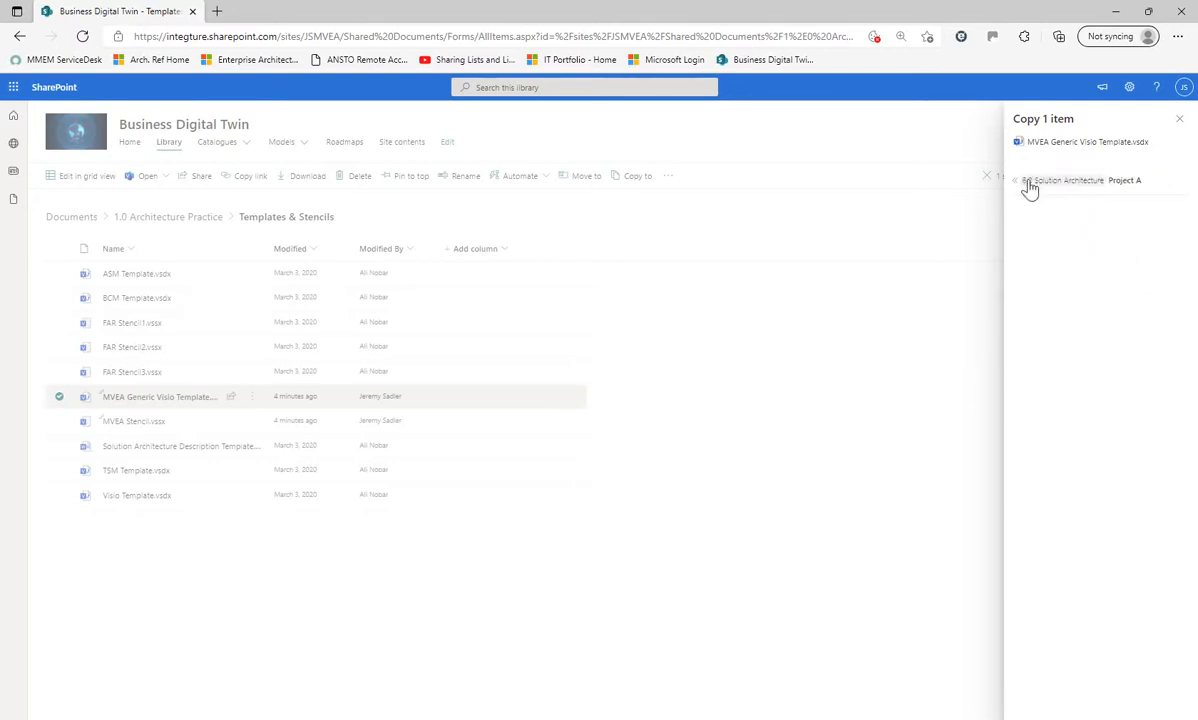
click(1055, 217)
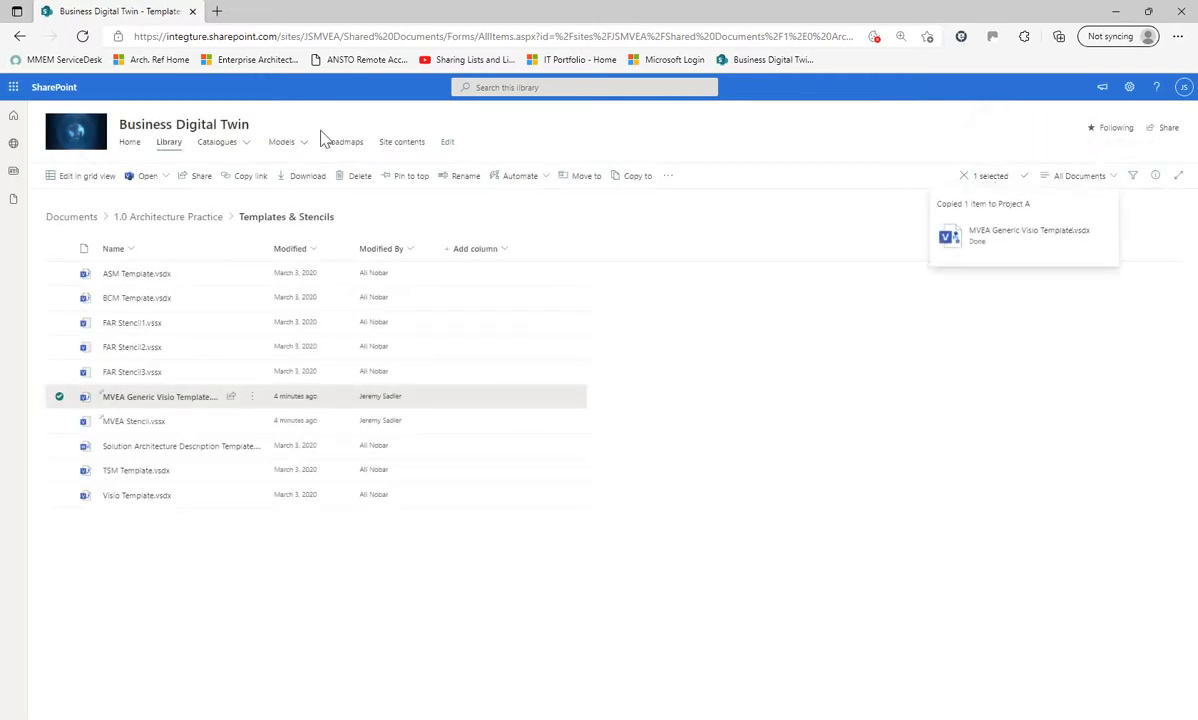
- Open the copied MVEA Generic Visio Template from 6.0 Solution Architecture > Project A for editing in the Visio desktop app
click(142, 222)
click(80, 221)
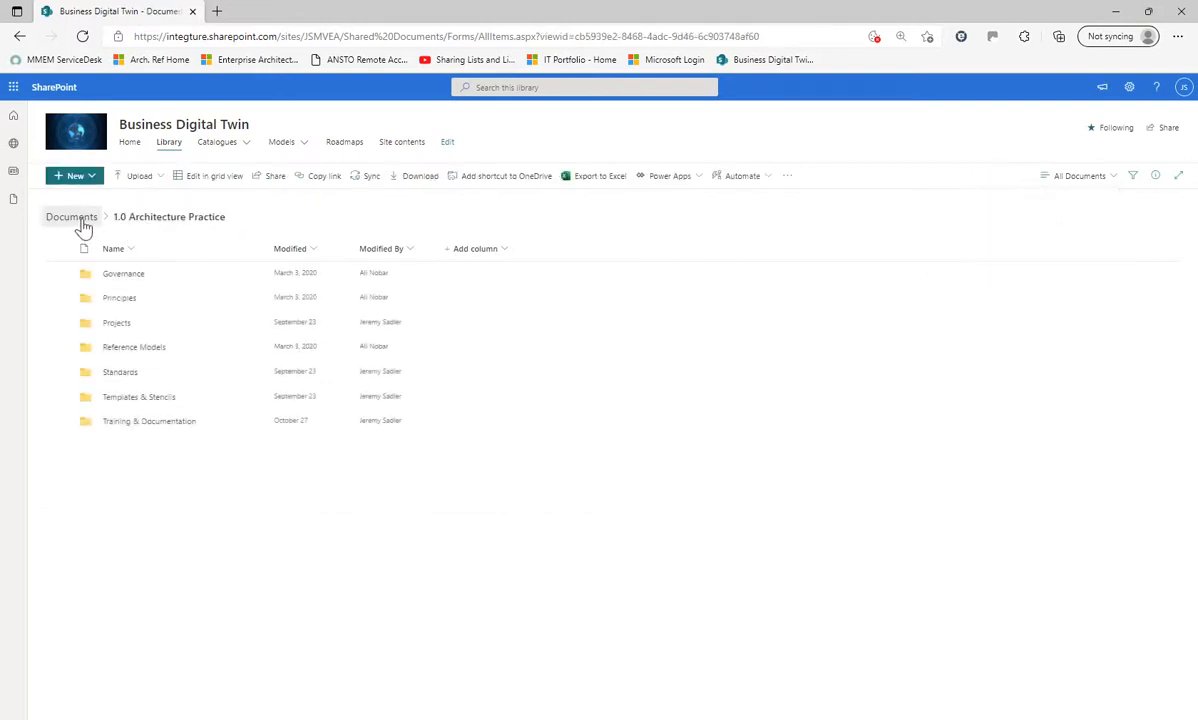
click(161, 399)
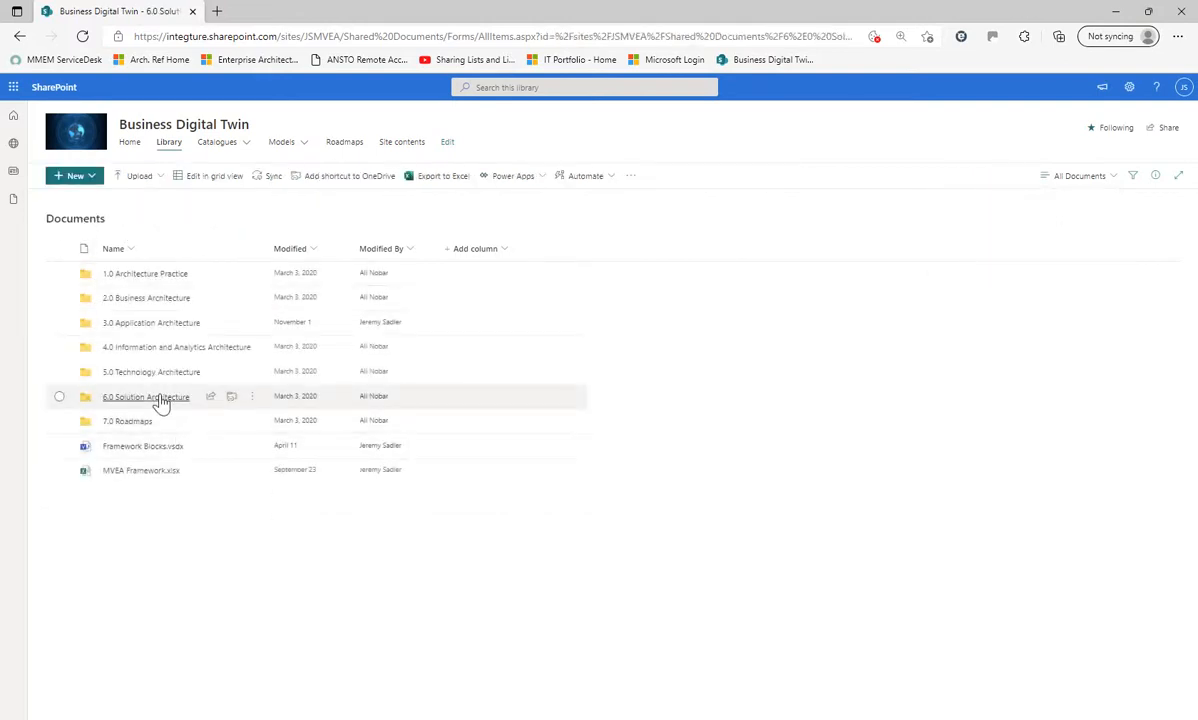
click(118, 275)
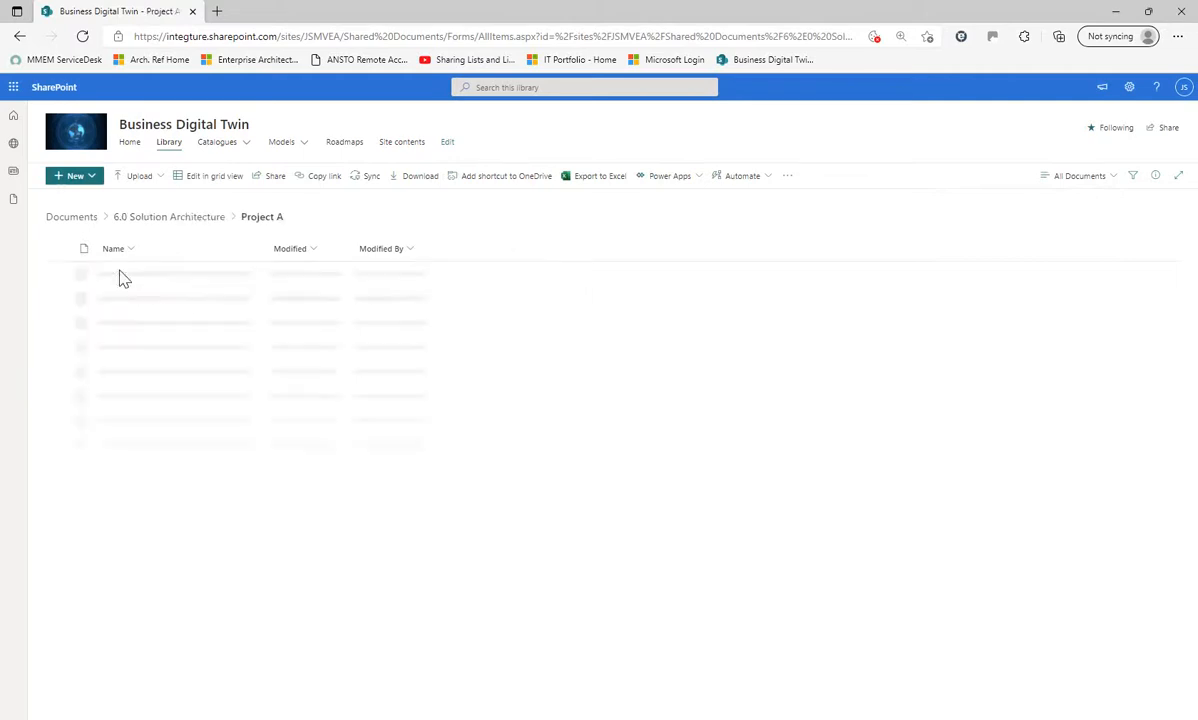
mouse_move(128, 277)
click(172, 281)
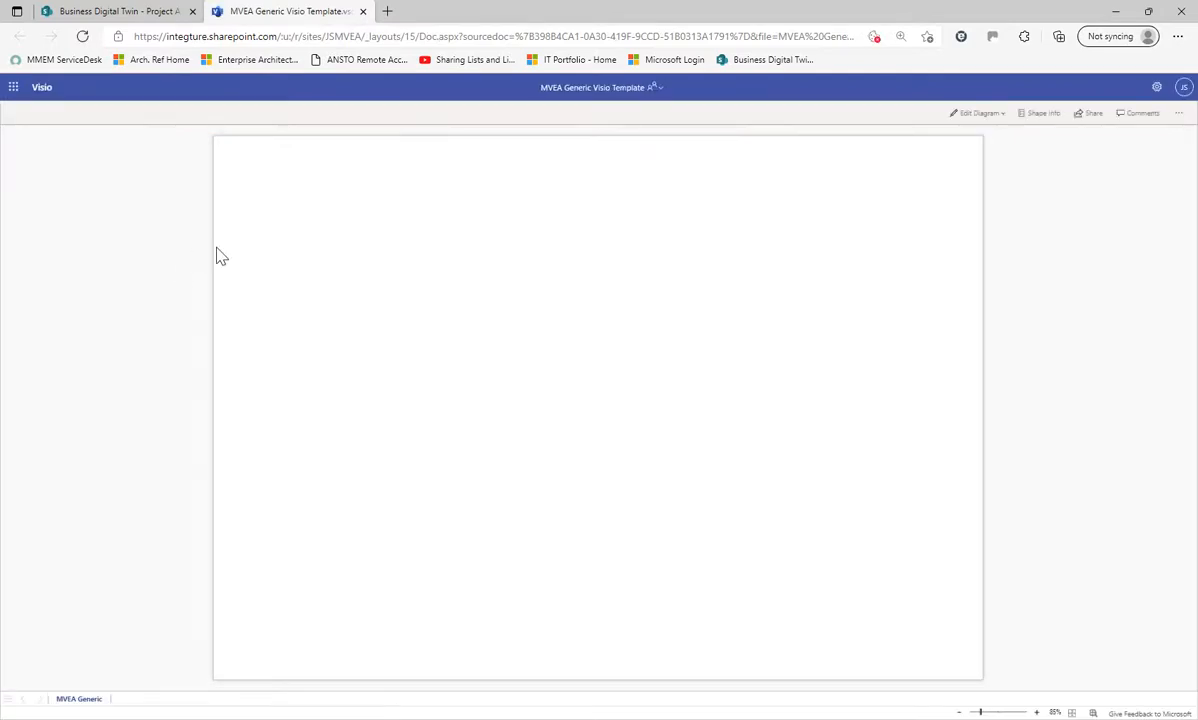
click(999, 116)
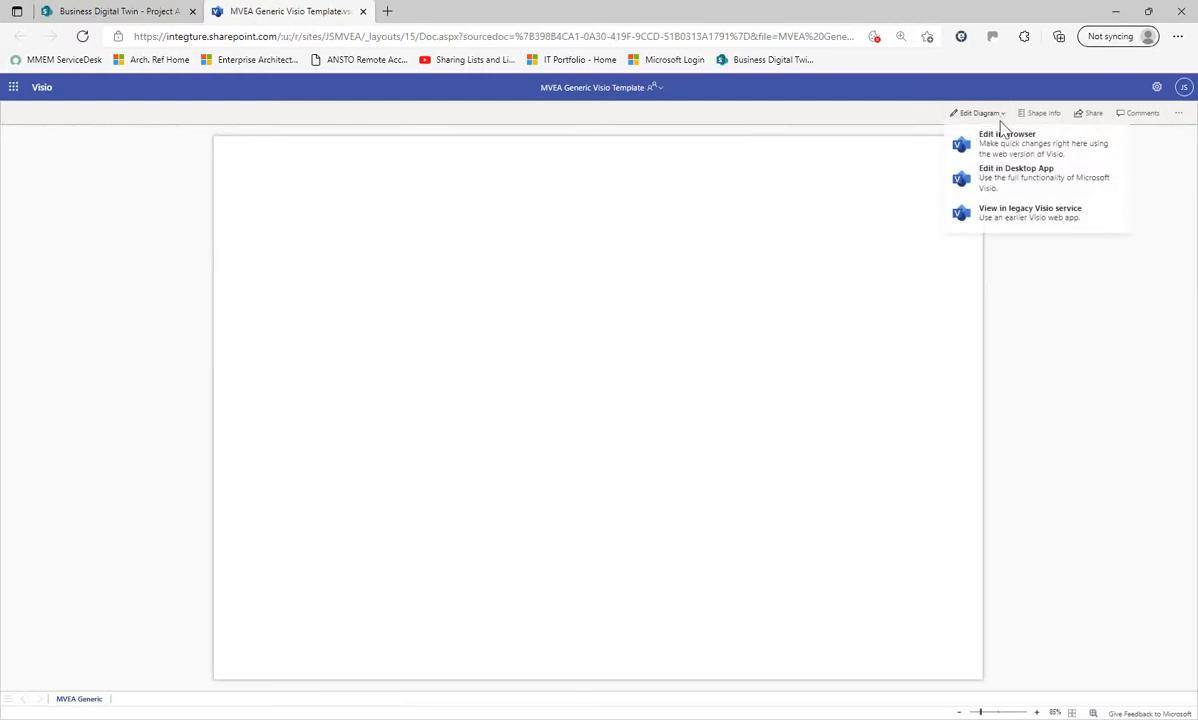
click(1014, 184)
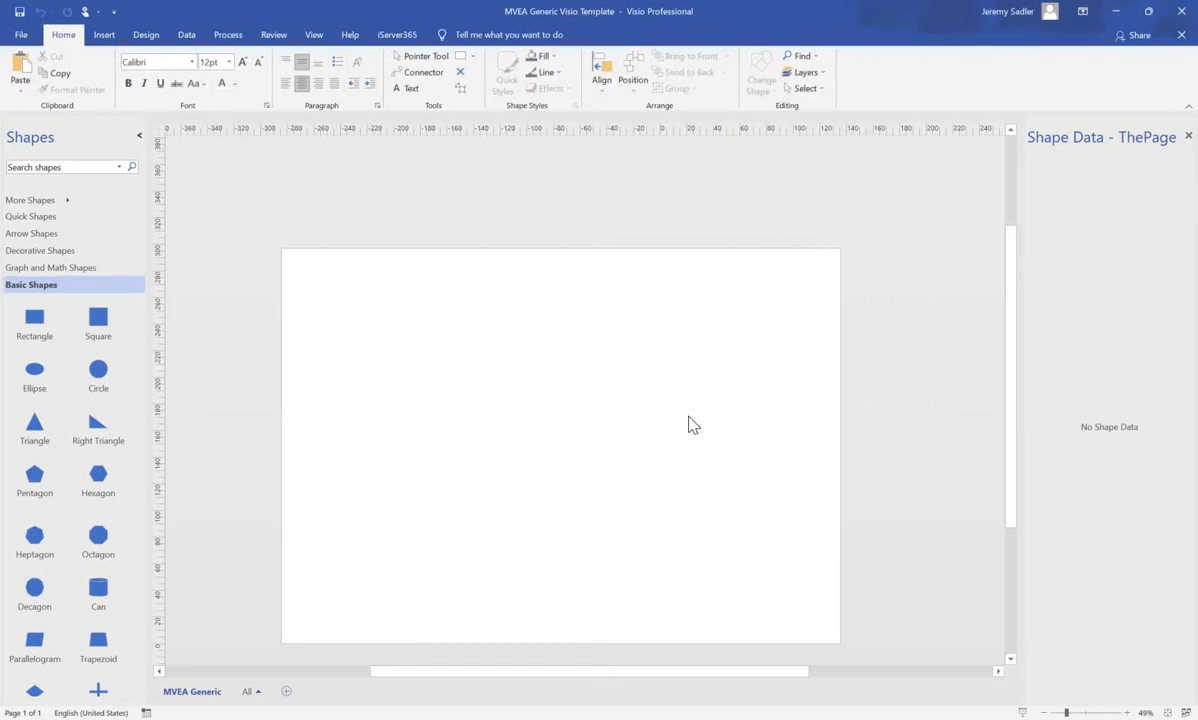
- Review the document properties of the drawing, such as title, subject, company and comments, and return to the page
click(22, 38)
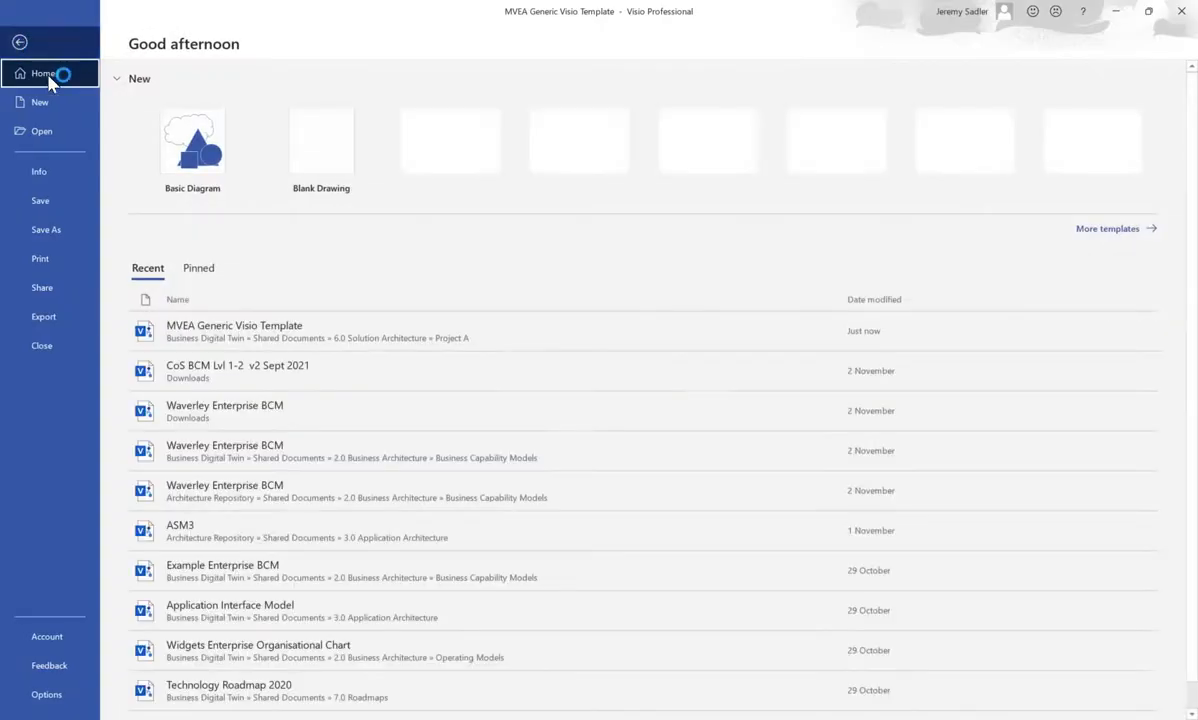
click(36, 170)
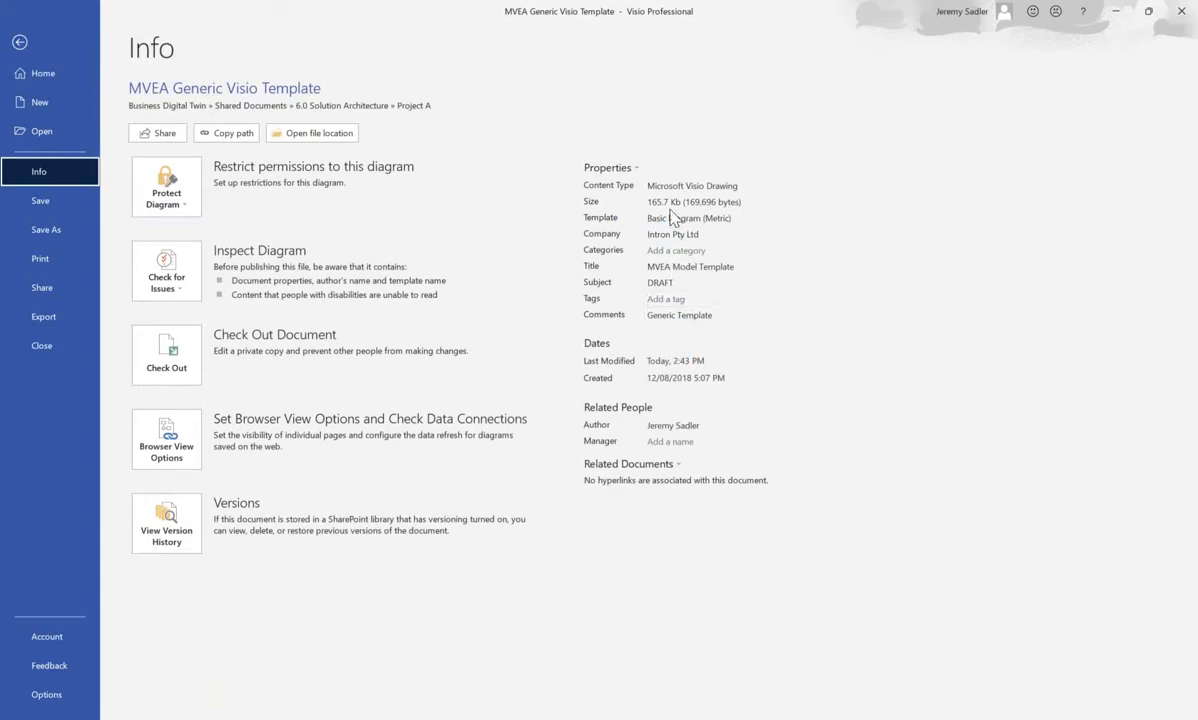
click(20, 44)
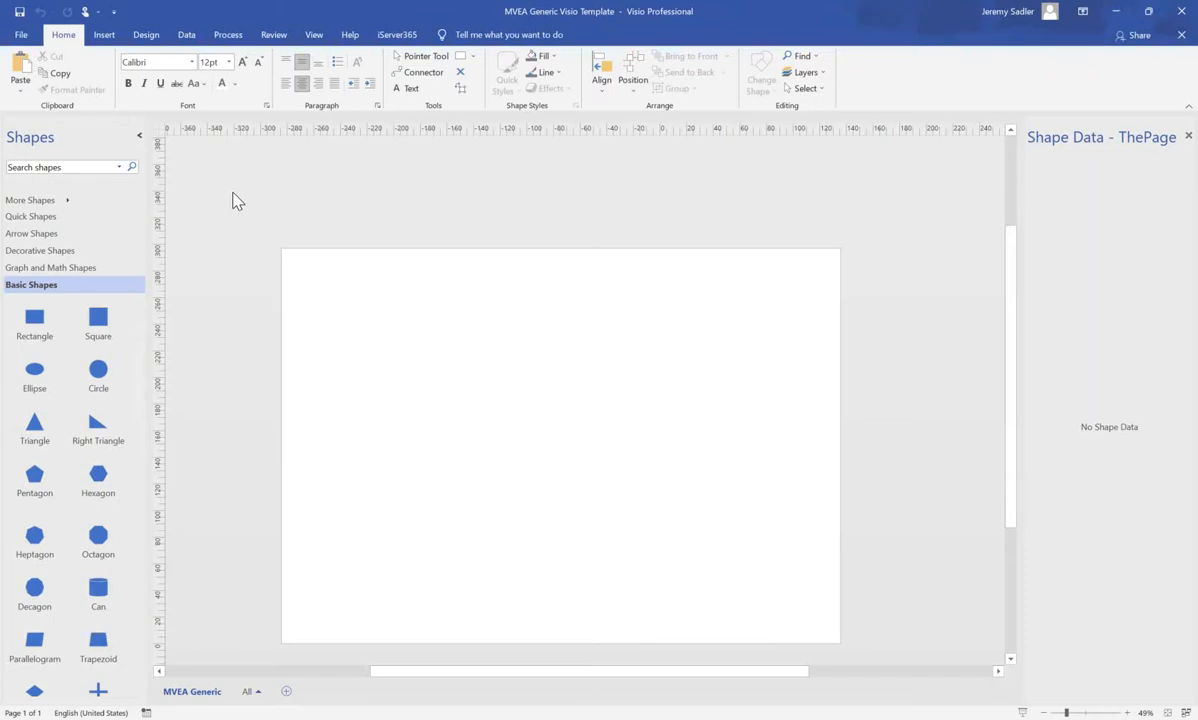
- Load the MVEA Stencil from Business Digital Twin > 1.0 Architecture Practice > Templates & Stencils into the drawing's shapes
click(57, 201)
click(213, 377)
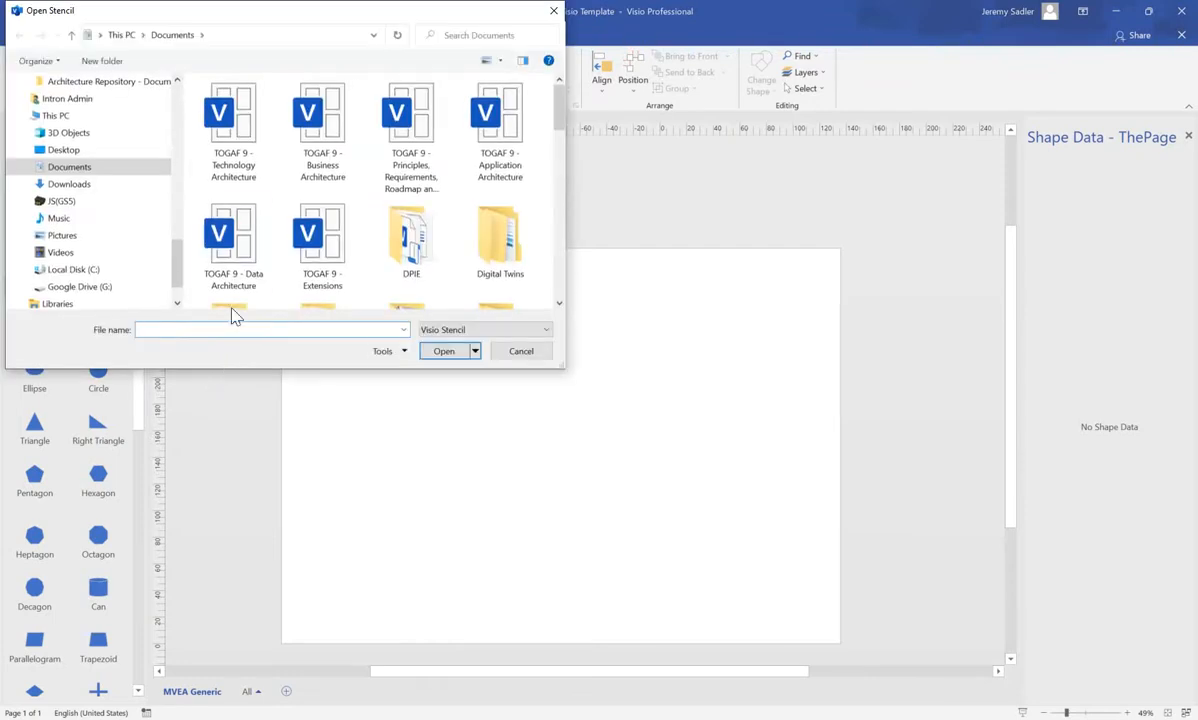
scroll(180, 170, up, 4)
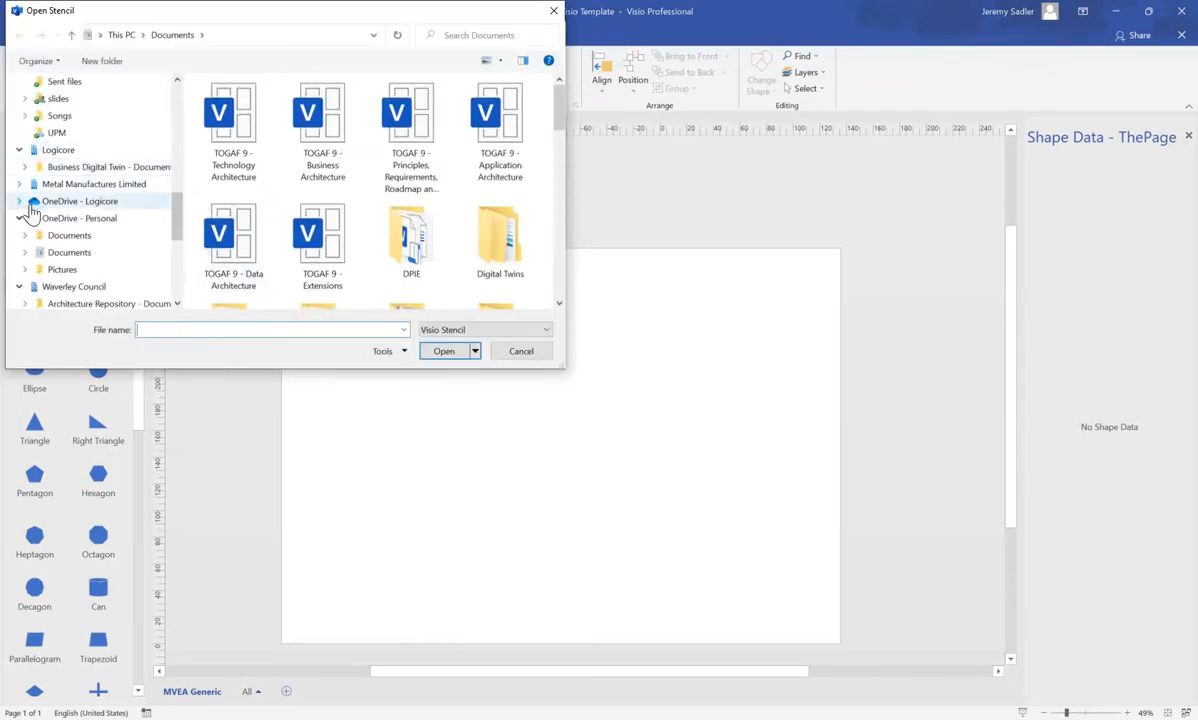
scroll(176, 210, up, 3)
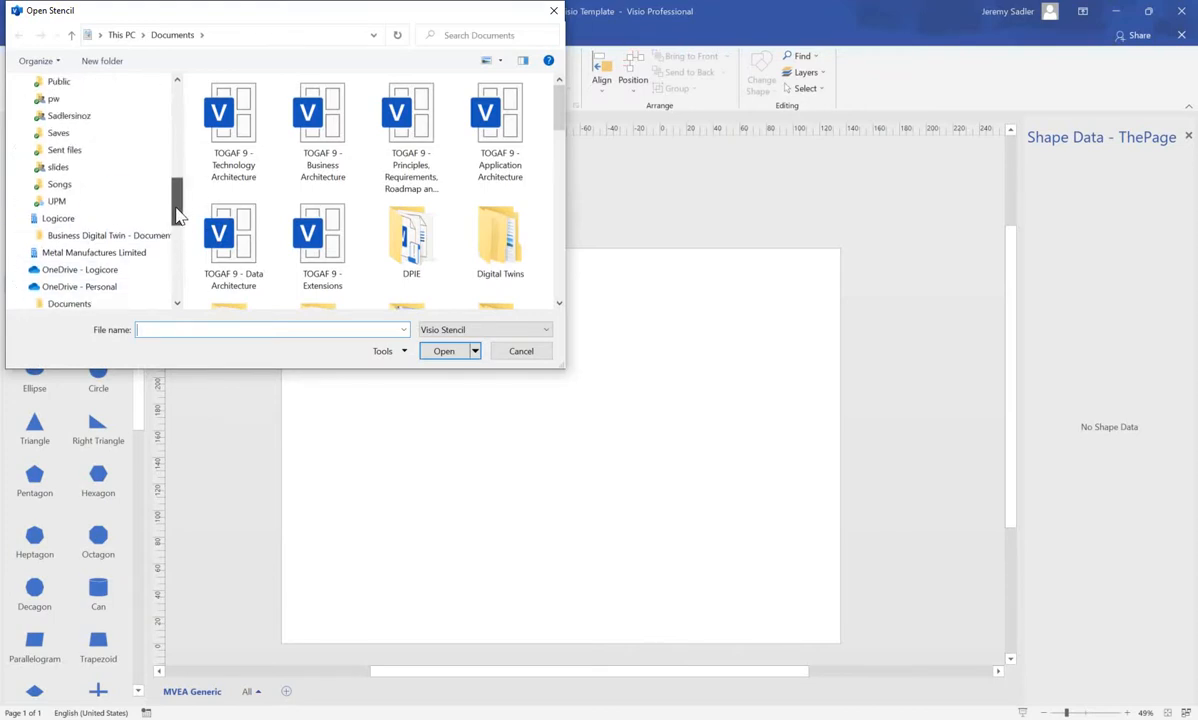
click(28, 235)
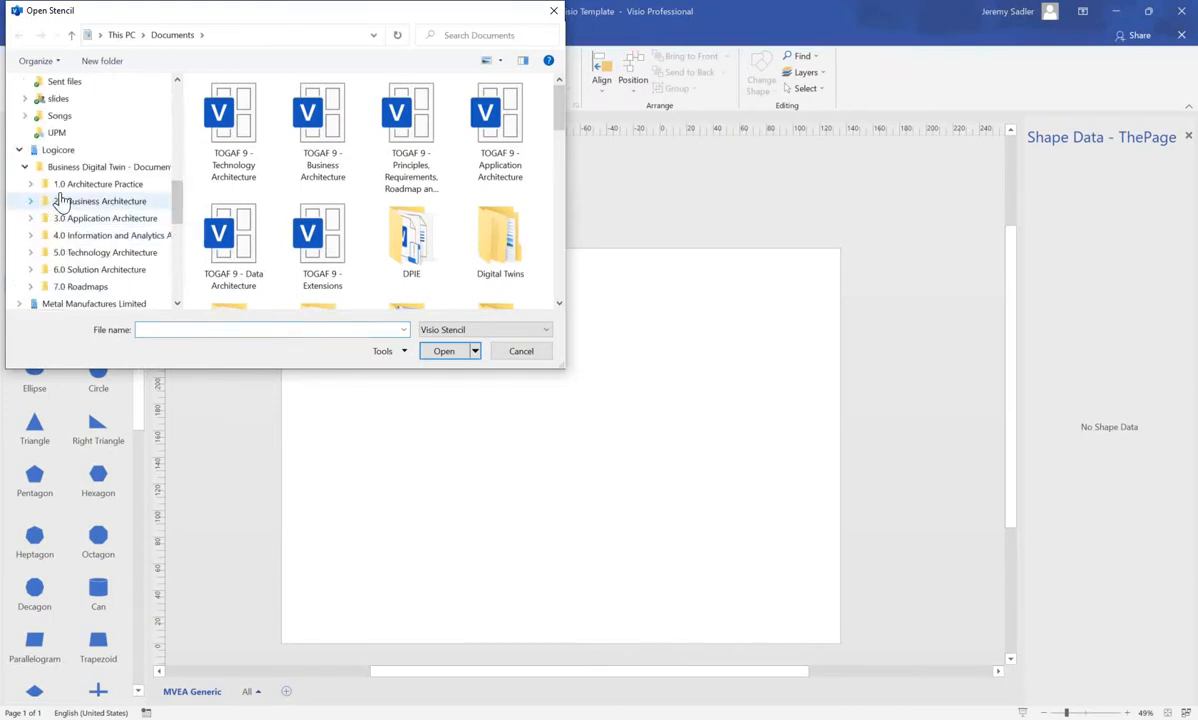
click(31, 184)
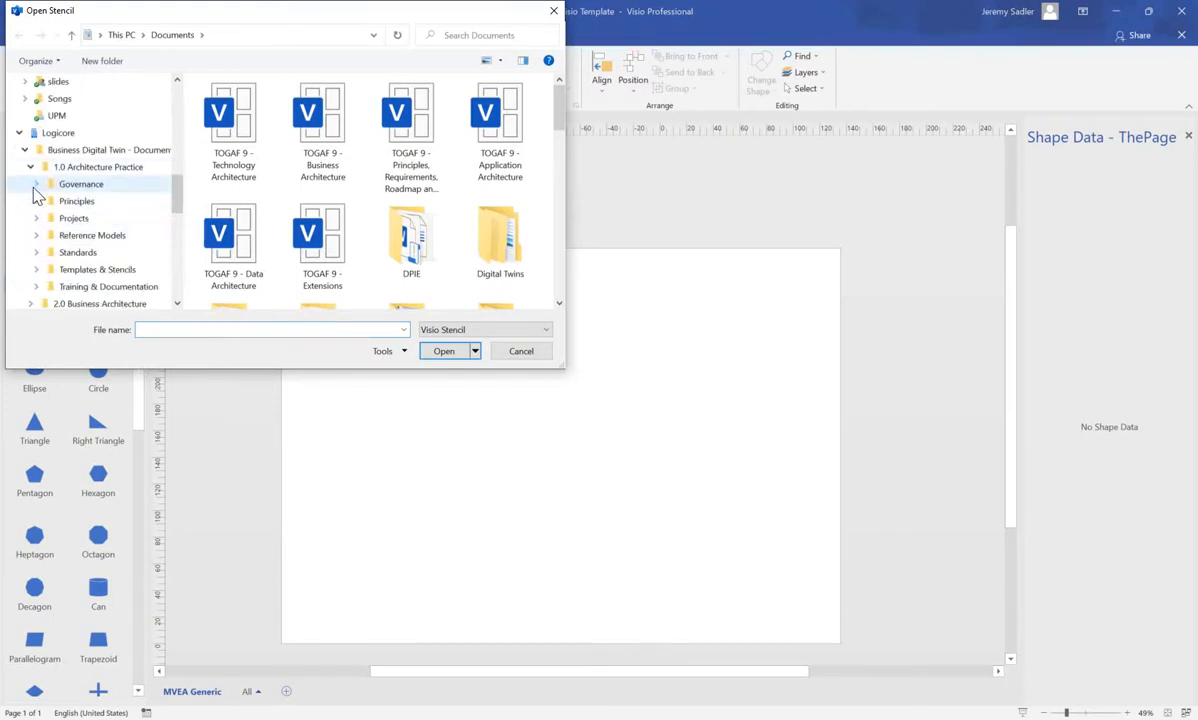
click(88, 270)
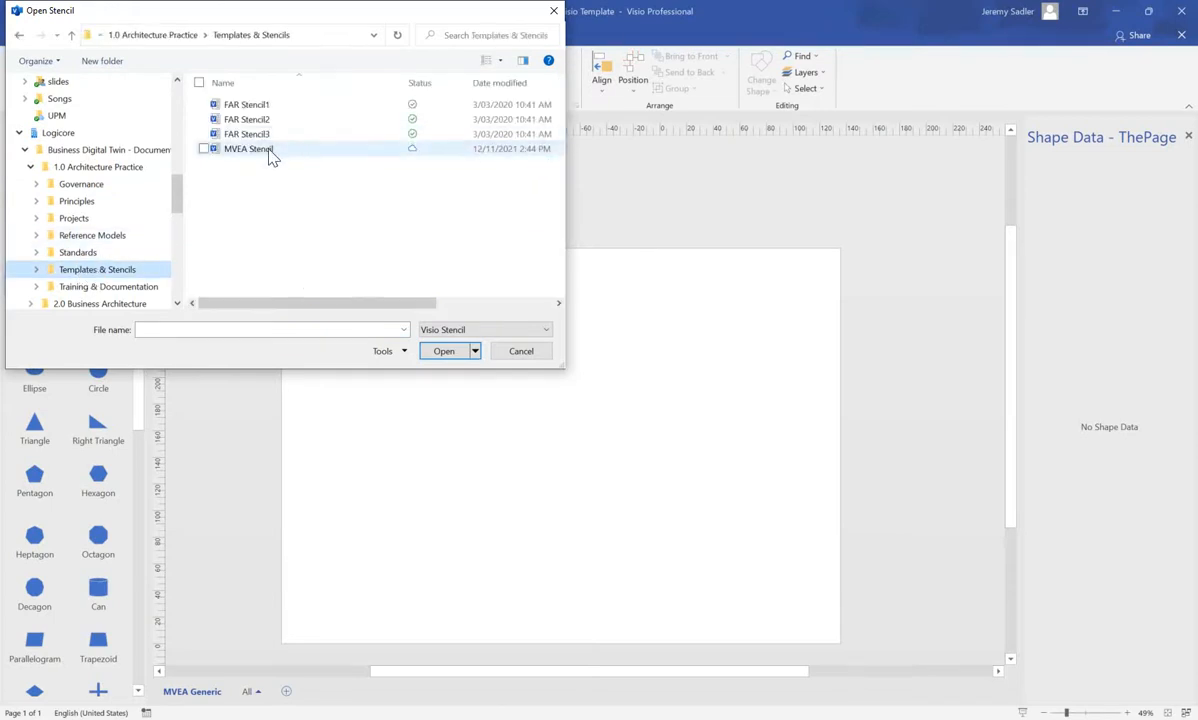
click(268, 152)
click(446, 354)
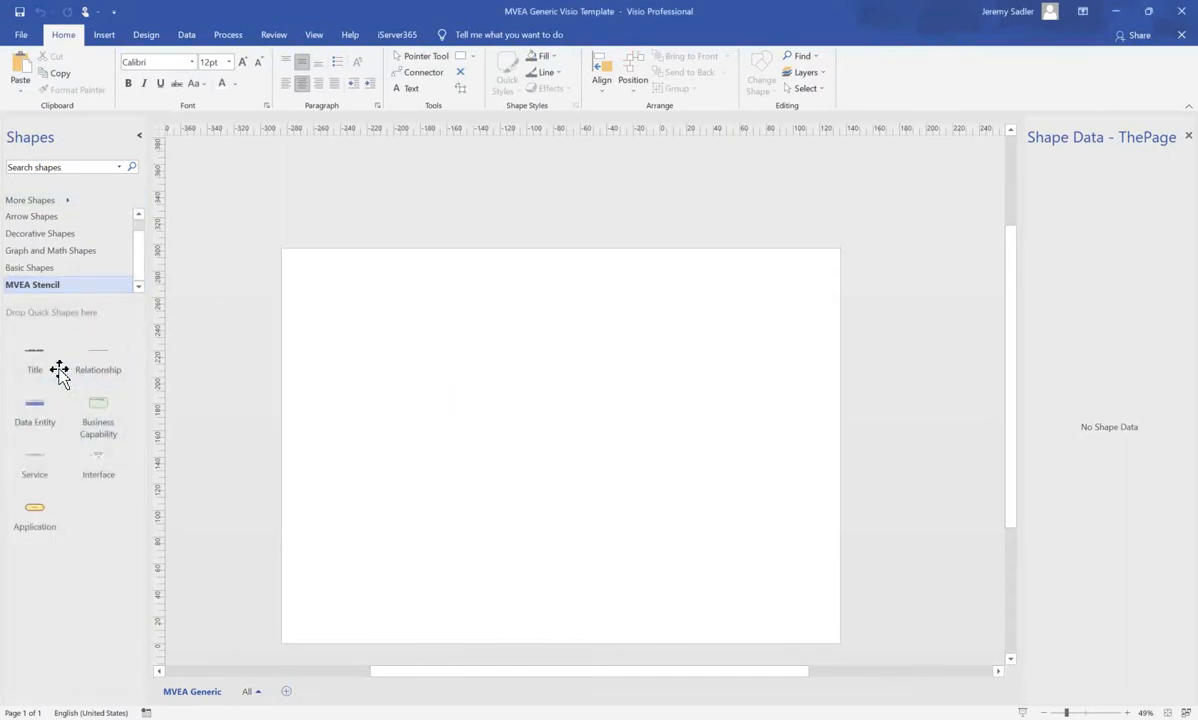
- Place the Title shape from the MVEA Stencil across the top of the drawing page
drag(32, 370, 563, 277)
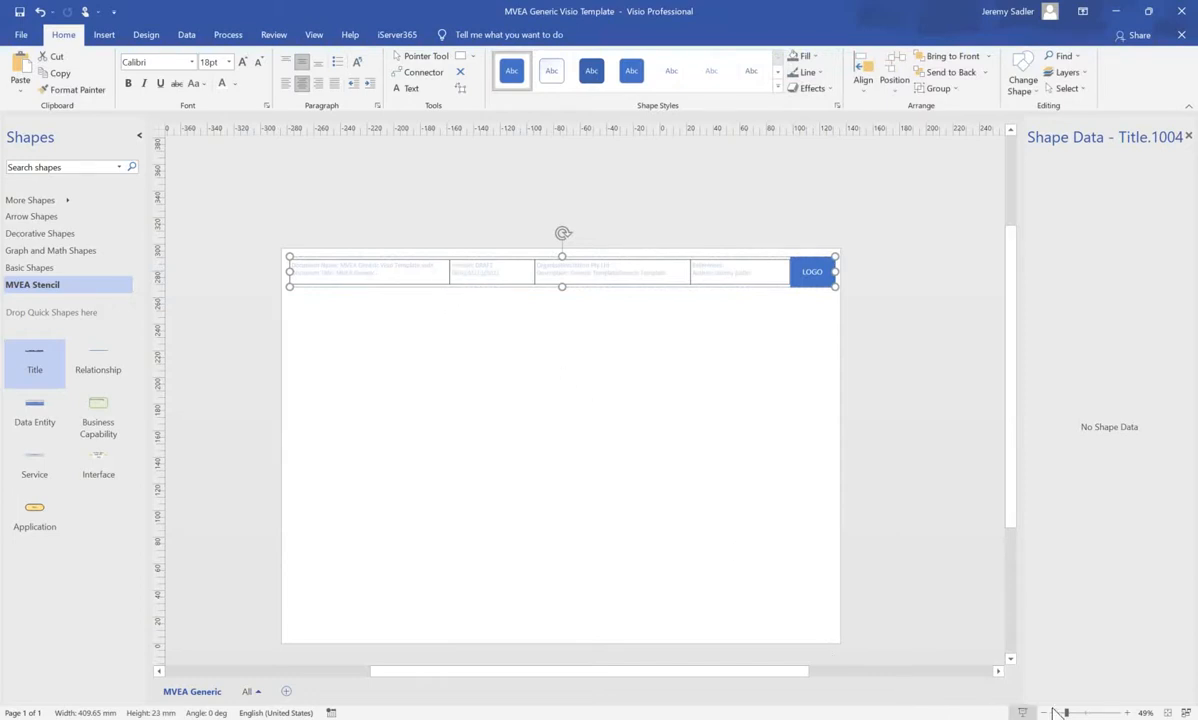
click(1127, 713)
click(1127, 713)
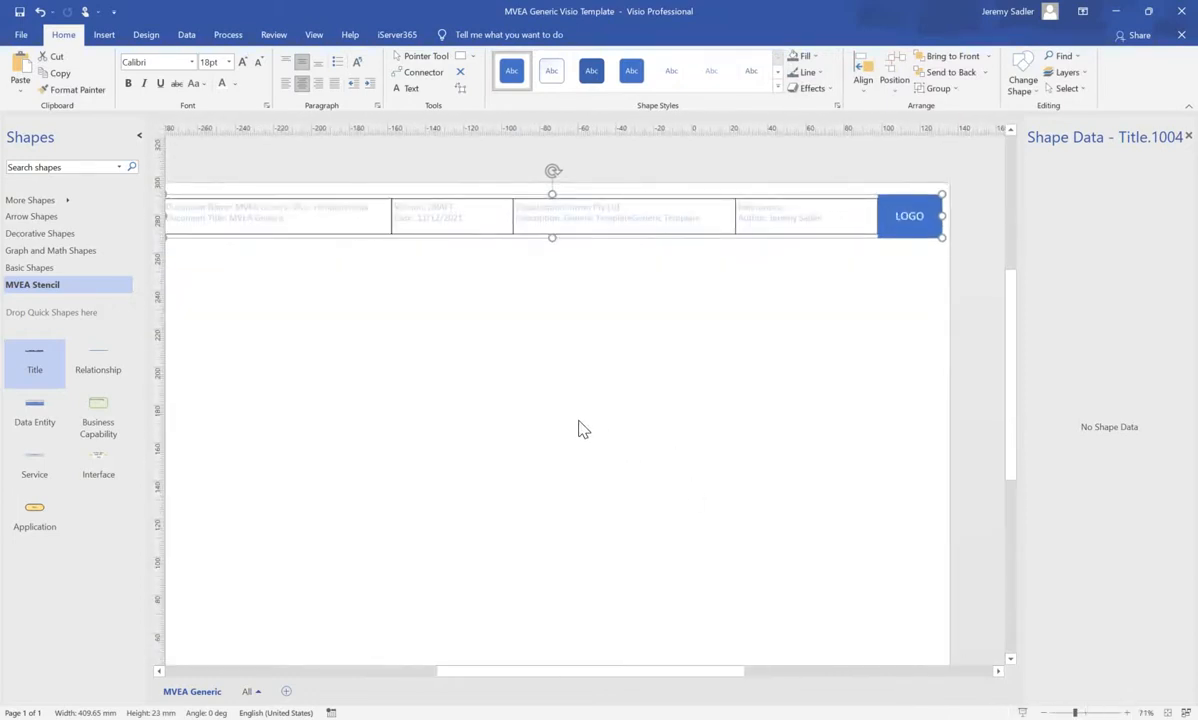
scroll(580, 422, up, 1)
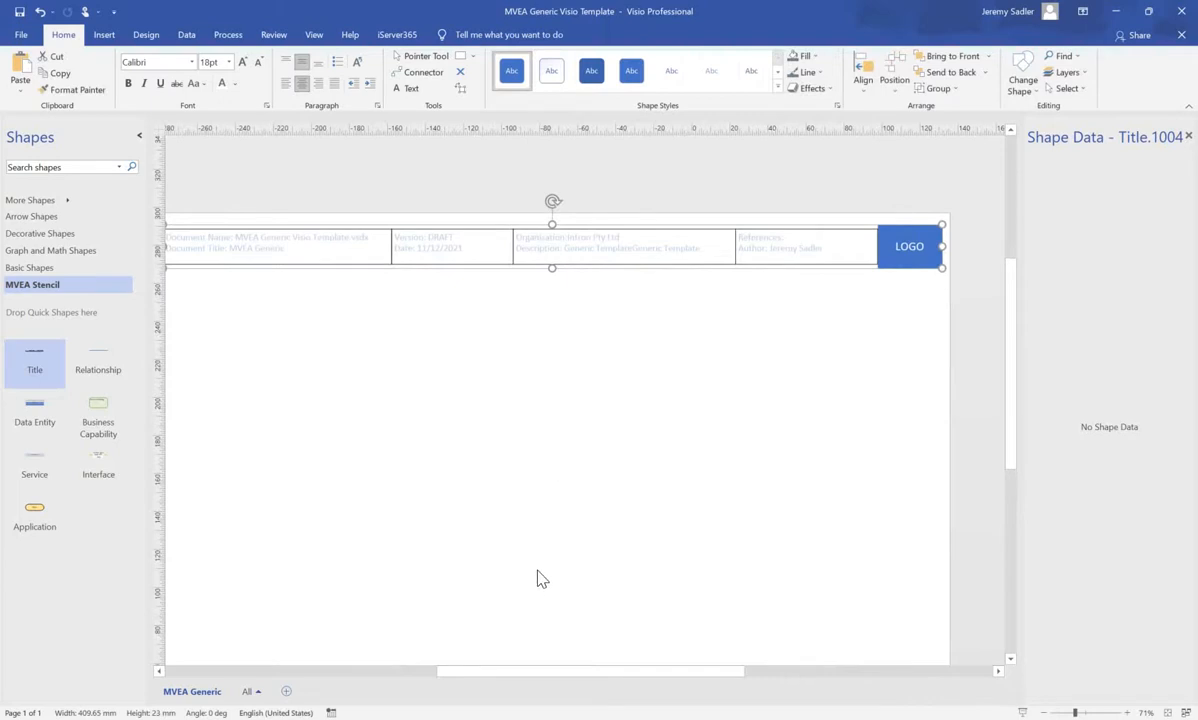
drag(566, 672, 551, 672)
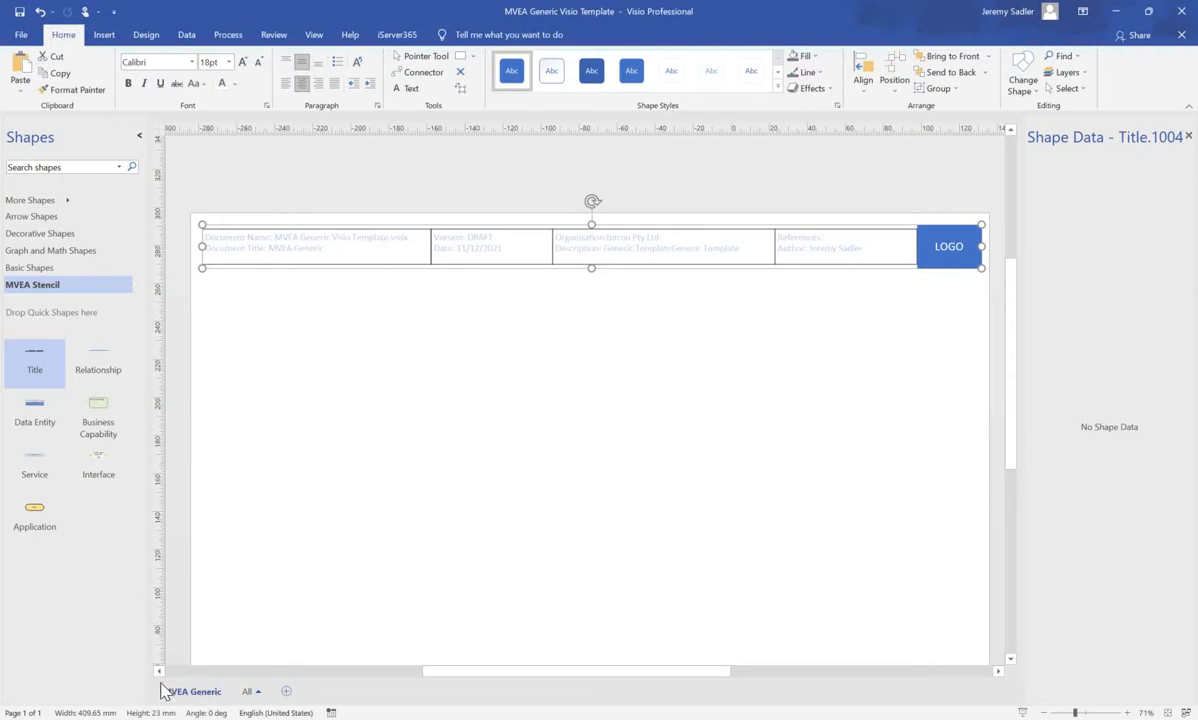
- Rename the MVEA Generic drawing page as Project A Solution 1
right_click(200, 703)
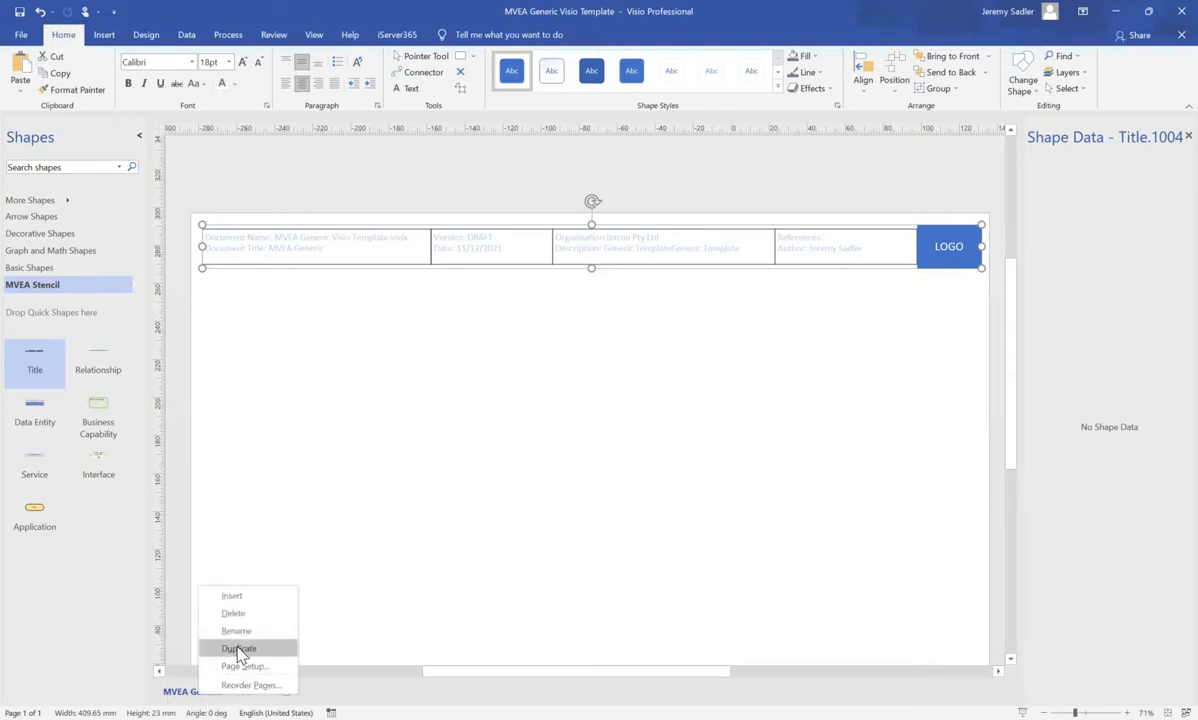
click(236, 633)
text(Pr)
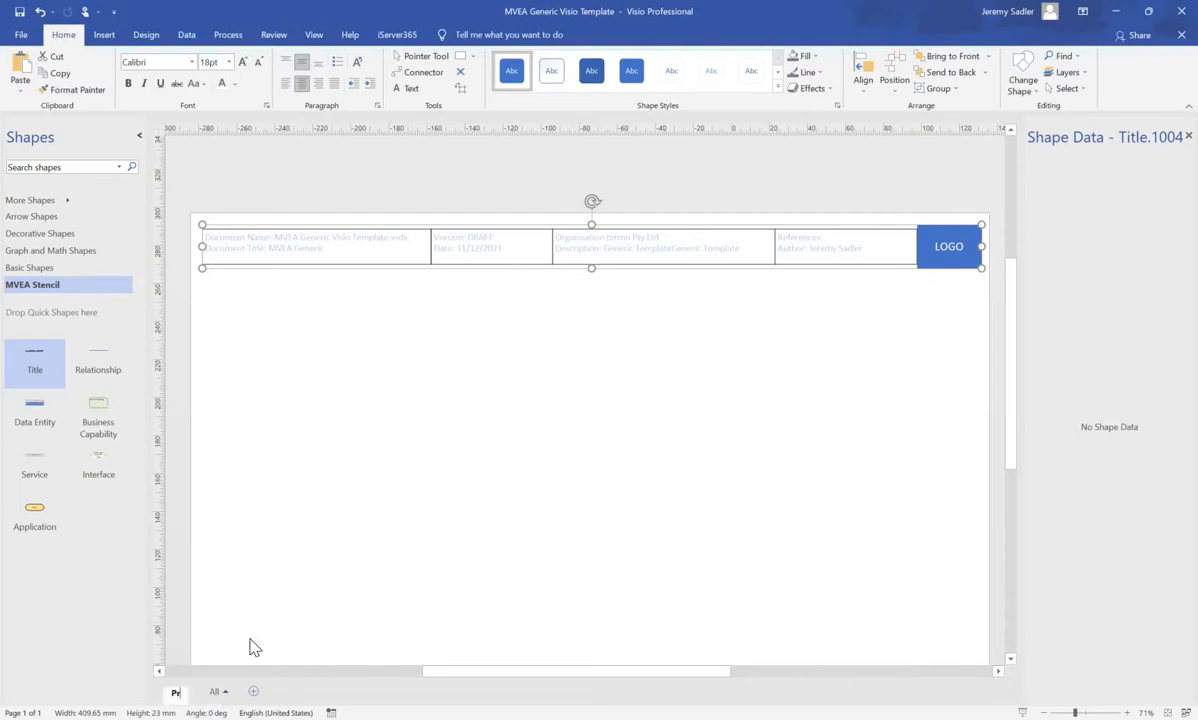
text(oje3ct A Solution 1)
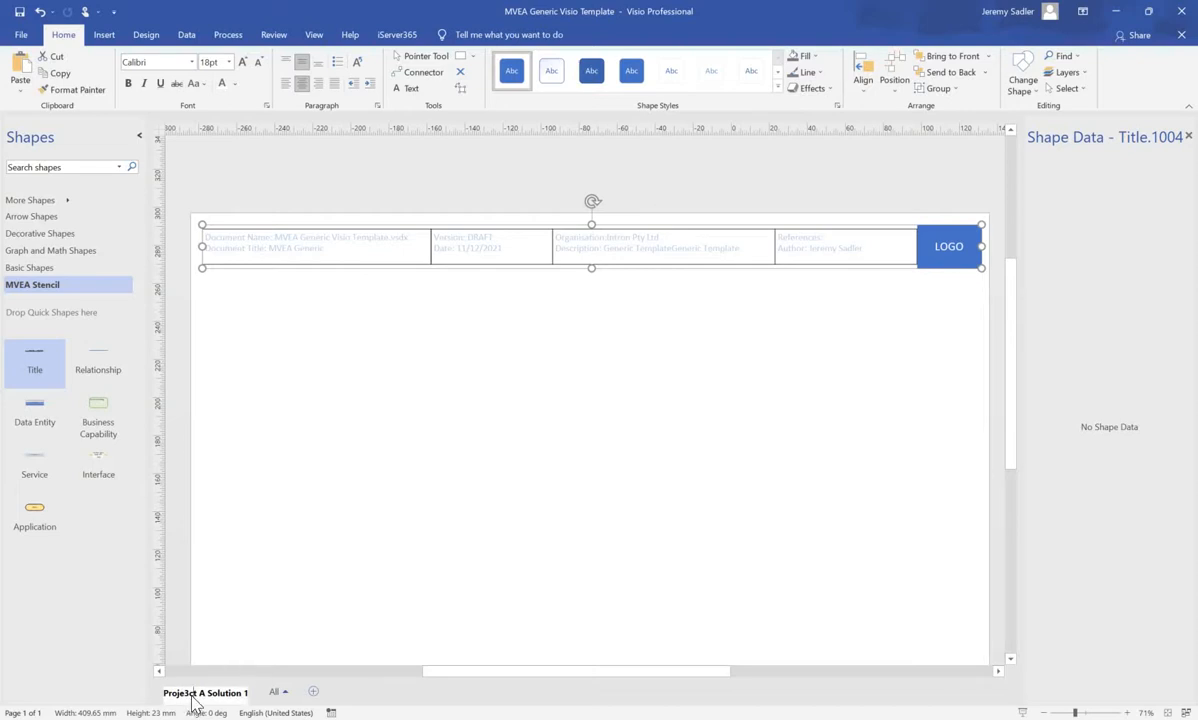
key(BackSpace)
key(BackSpace)
text(c)
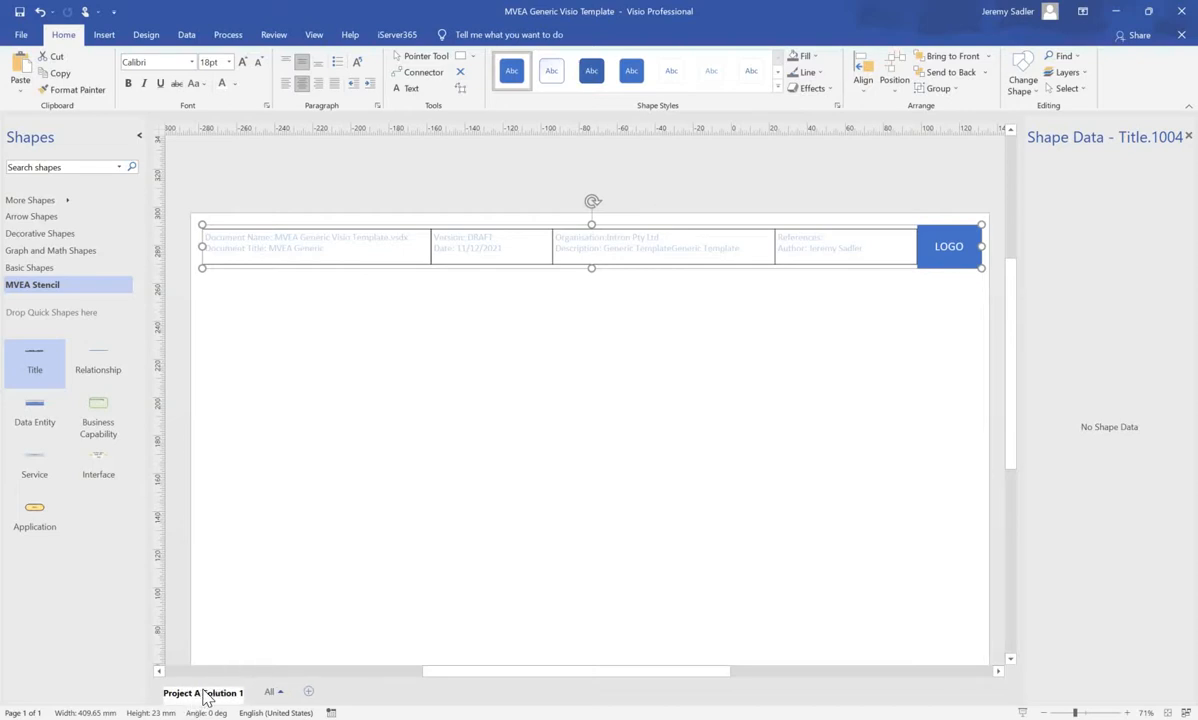
click(307, 620)
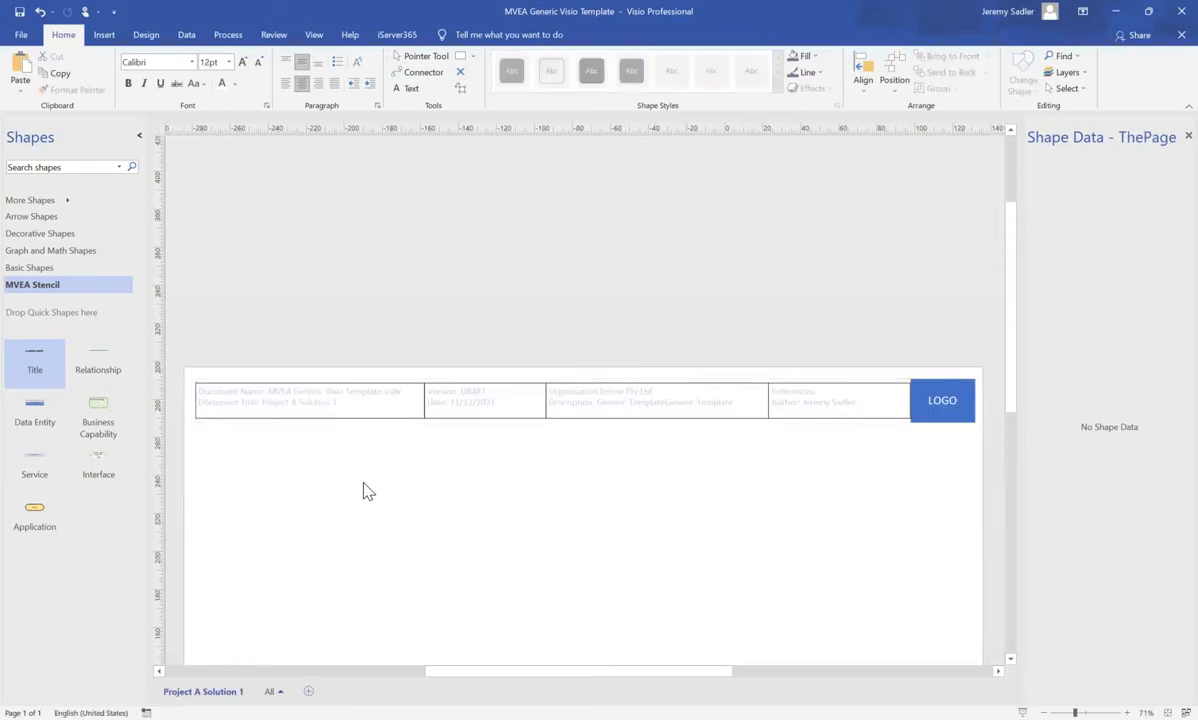
scroll(516, 500, down, 3)
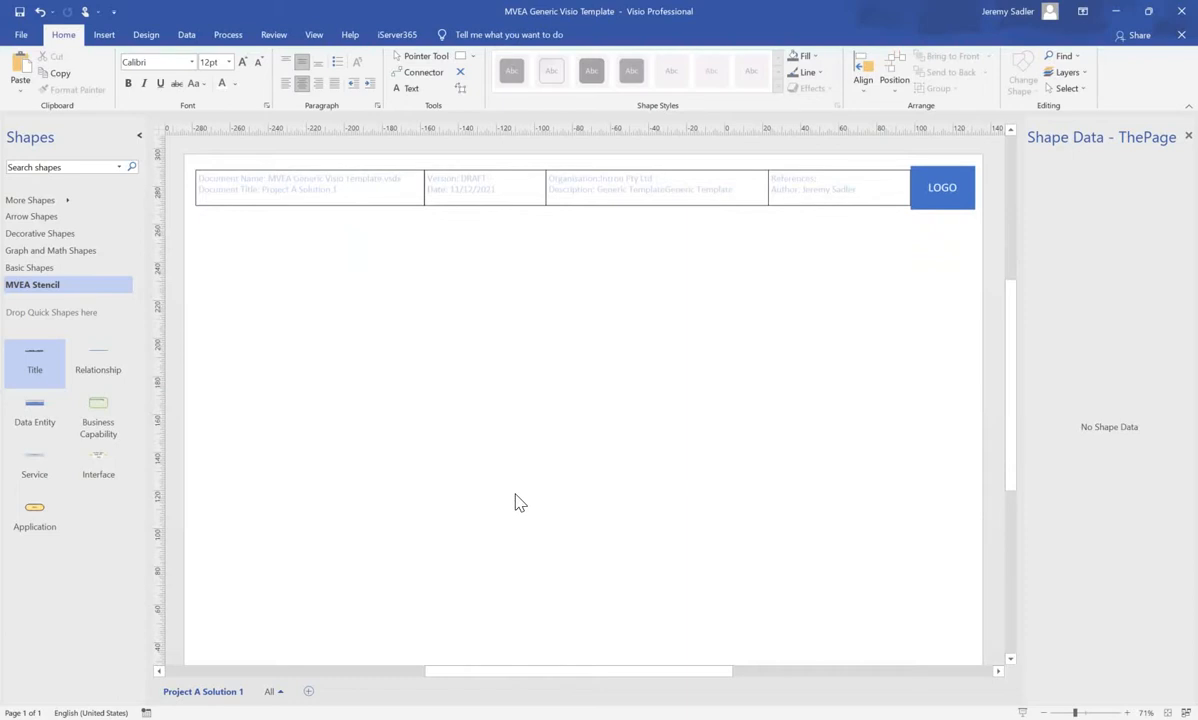
click(187, 36)
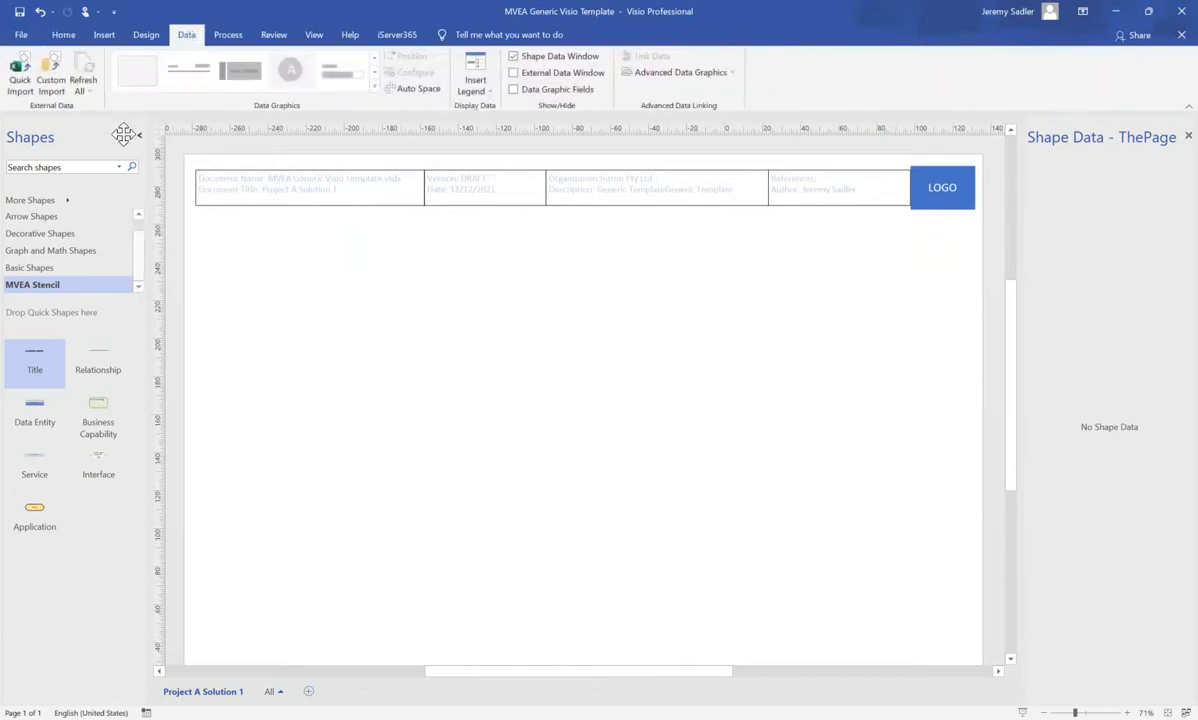
click(55, 88)
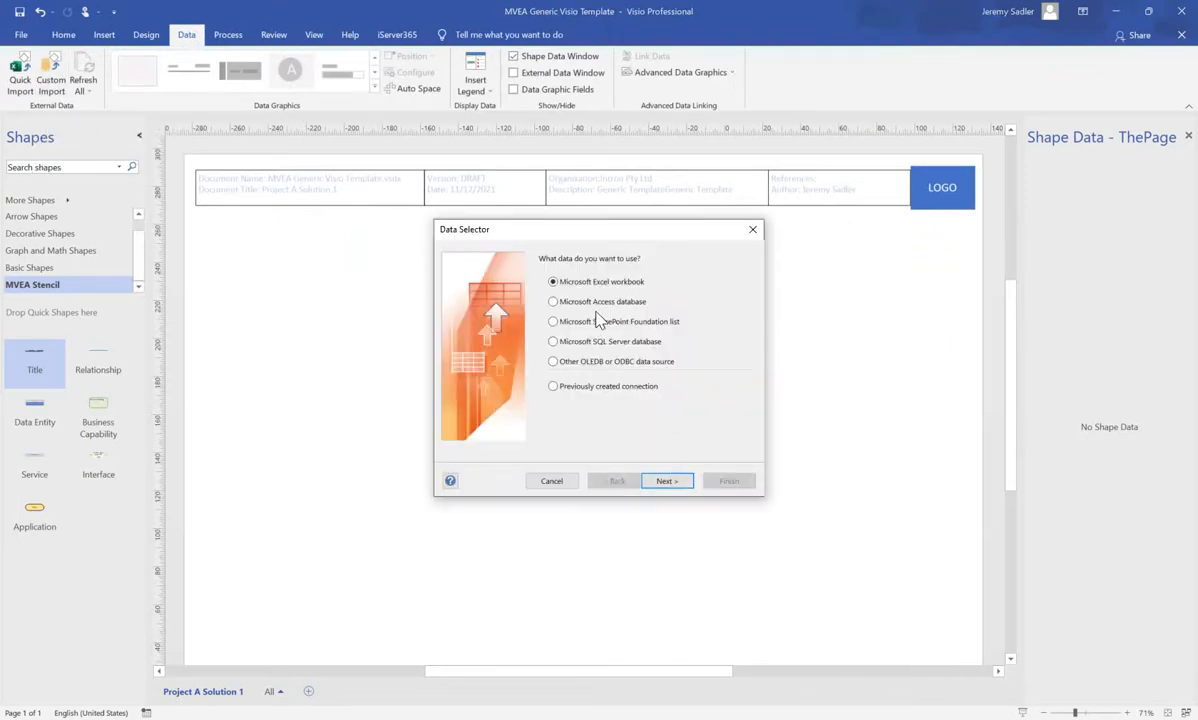
click(554, 321)
click(666, 481)
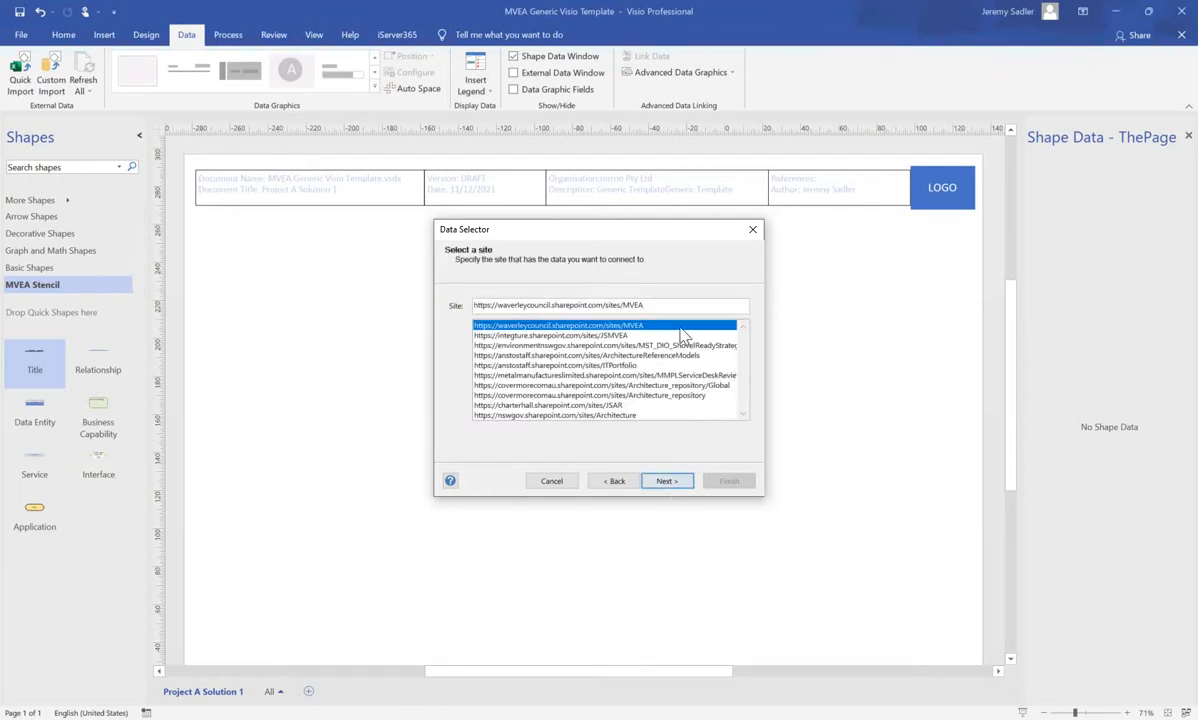
click(590, 335)
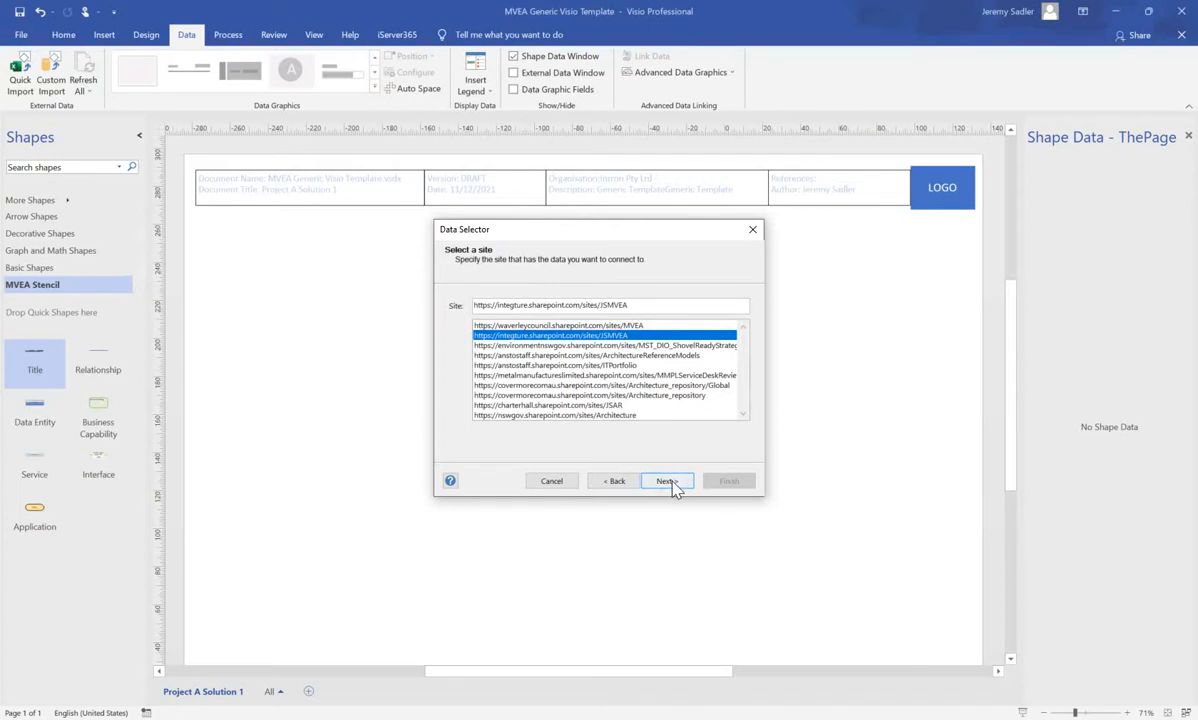
click(673, 484)
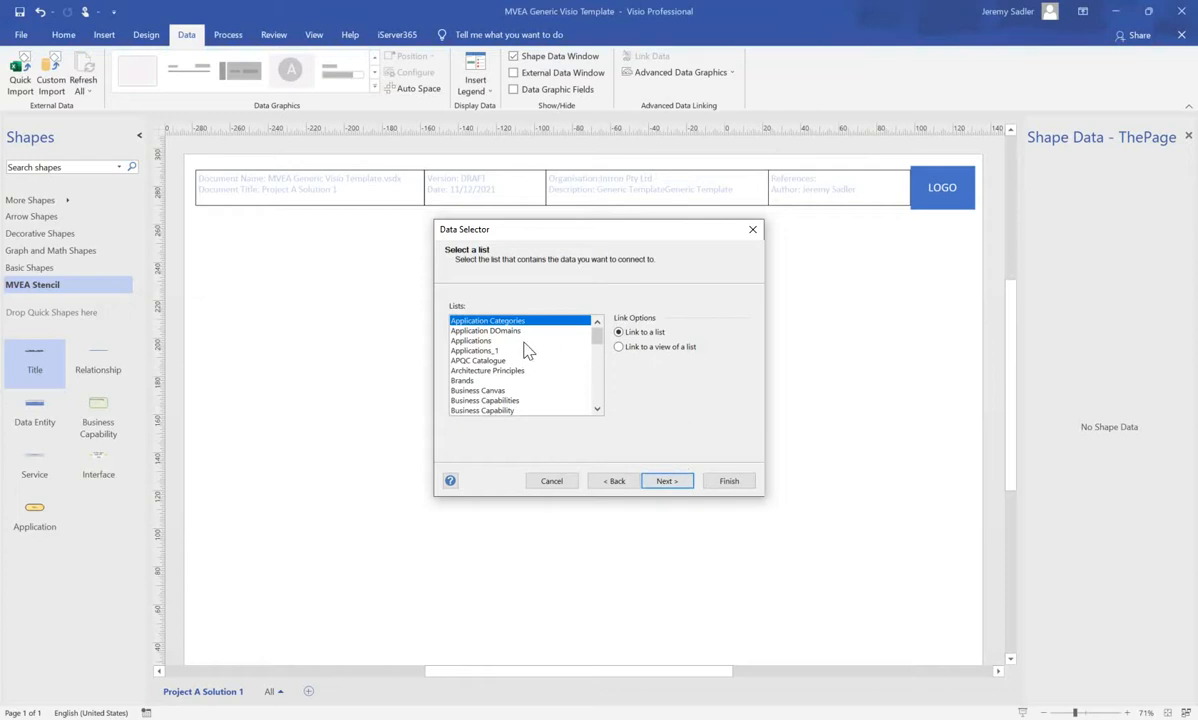
click(478, 341)
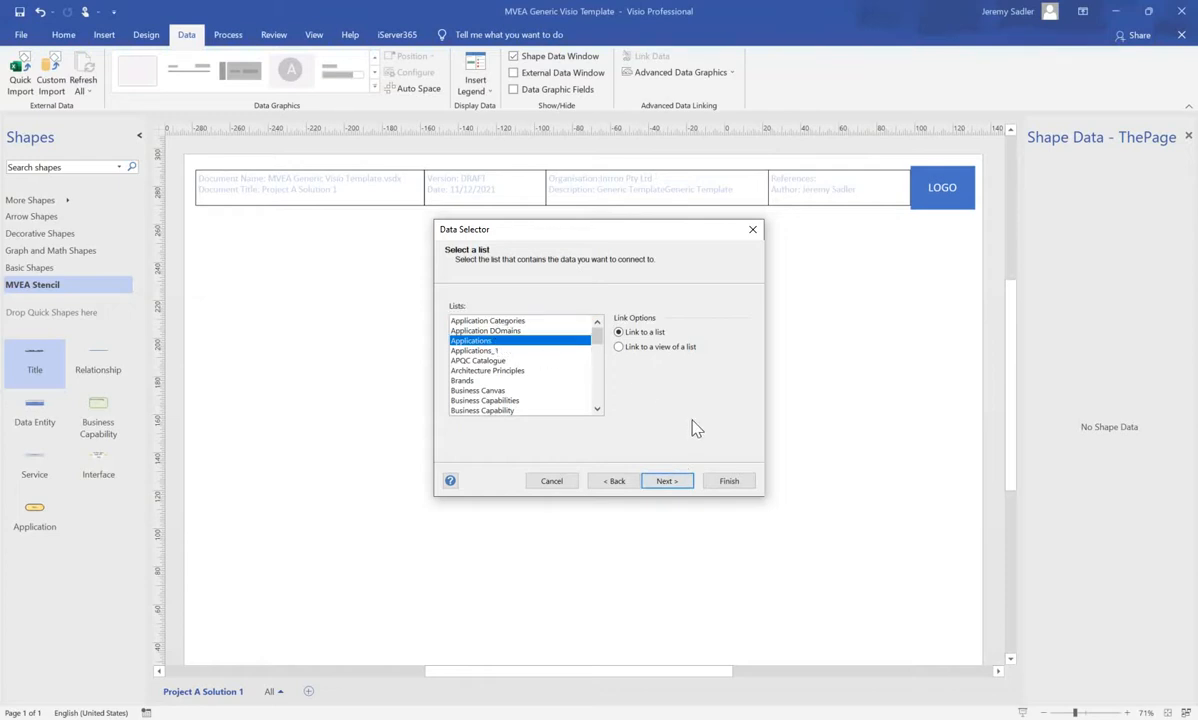
click(666, 481)
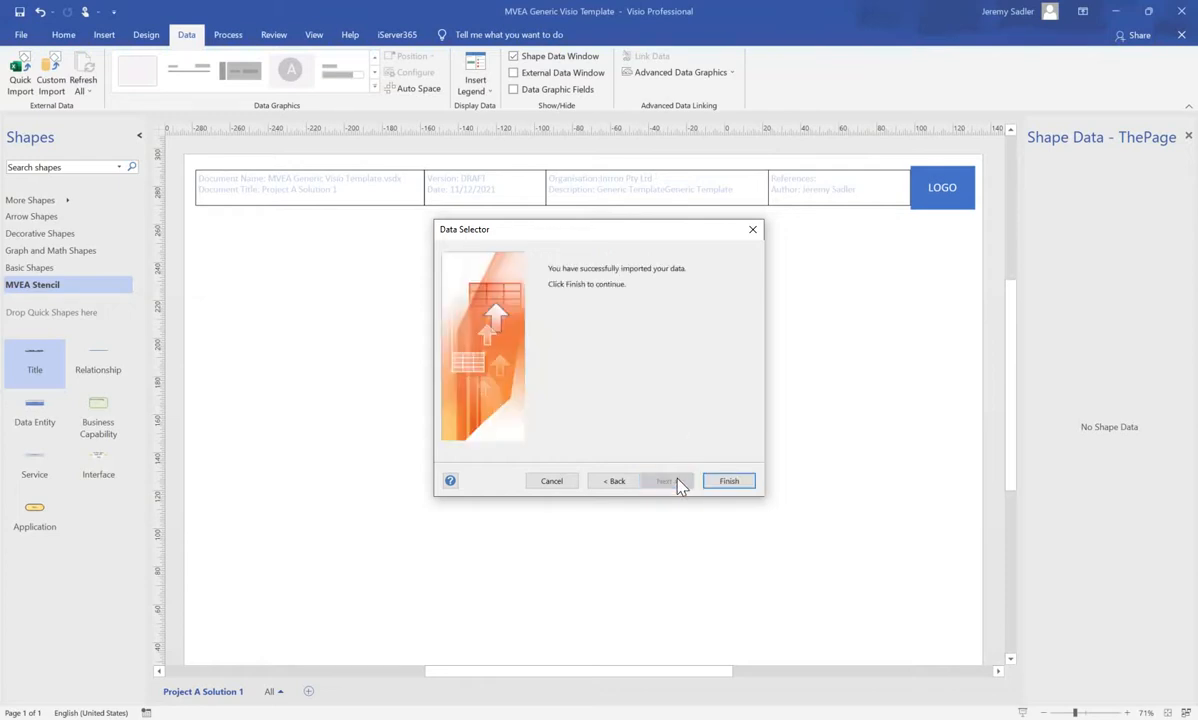
click(729, 481)
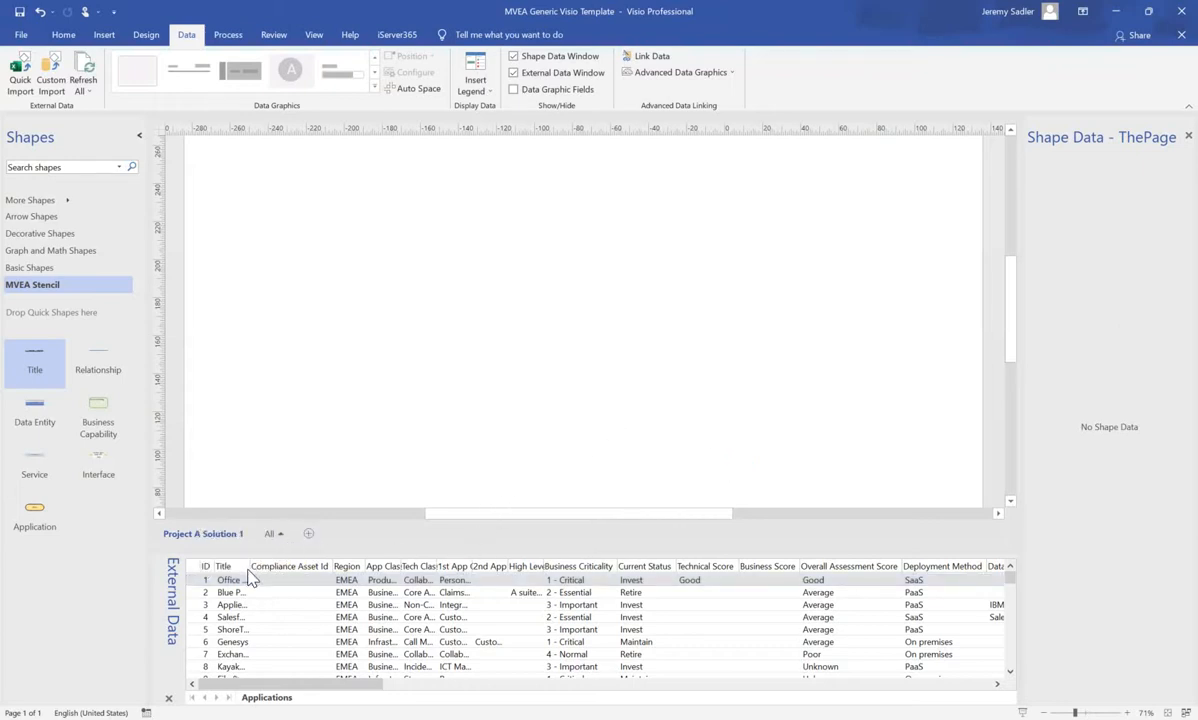
- Widen the external data's Title column and hide Compliance Asset Id, _Workflow Instance ID, _File Type, _Item Type, _Path, _URL Path and Modified
drag(251, 567, 299, 566)
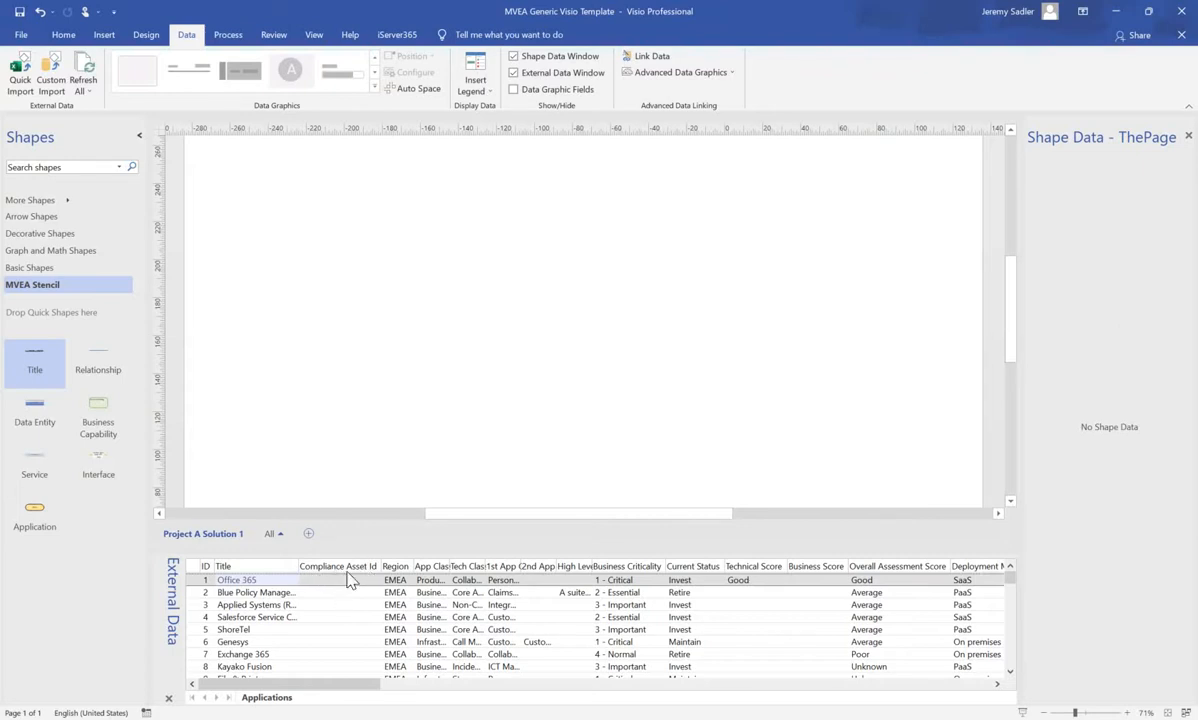
right_click(347, 619)
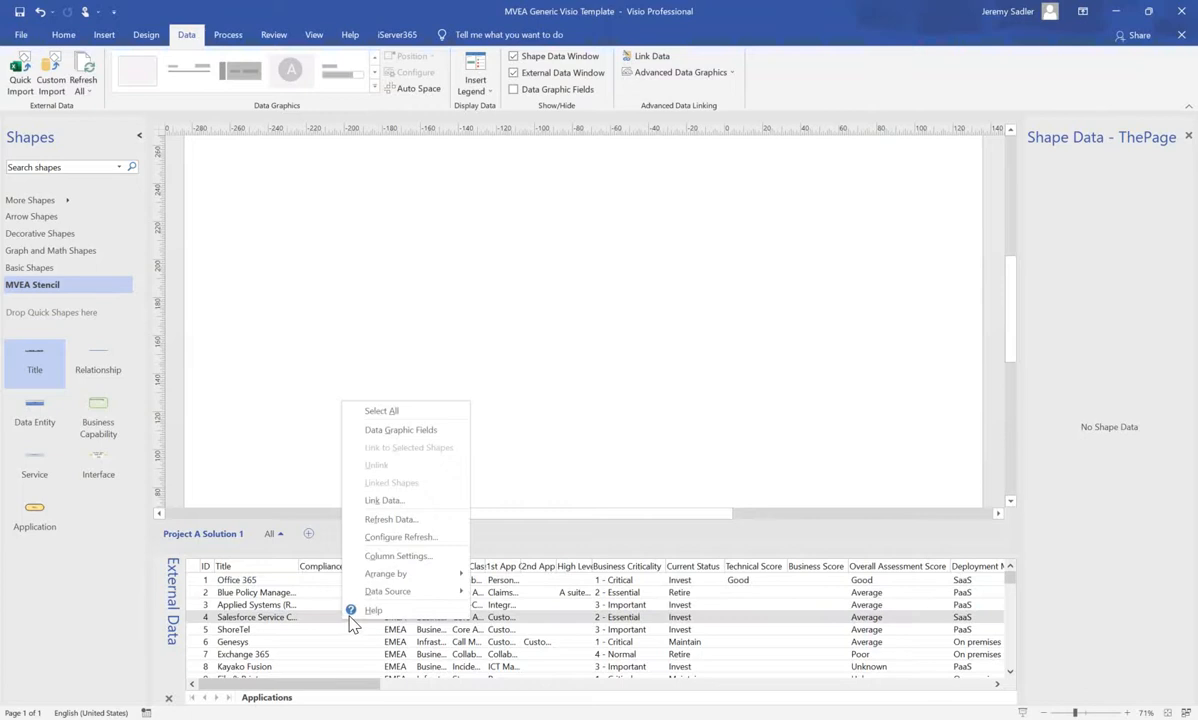
click(410, 556)
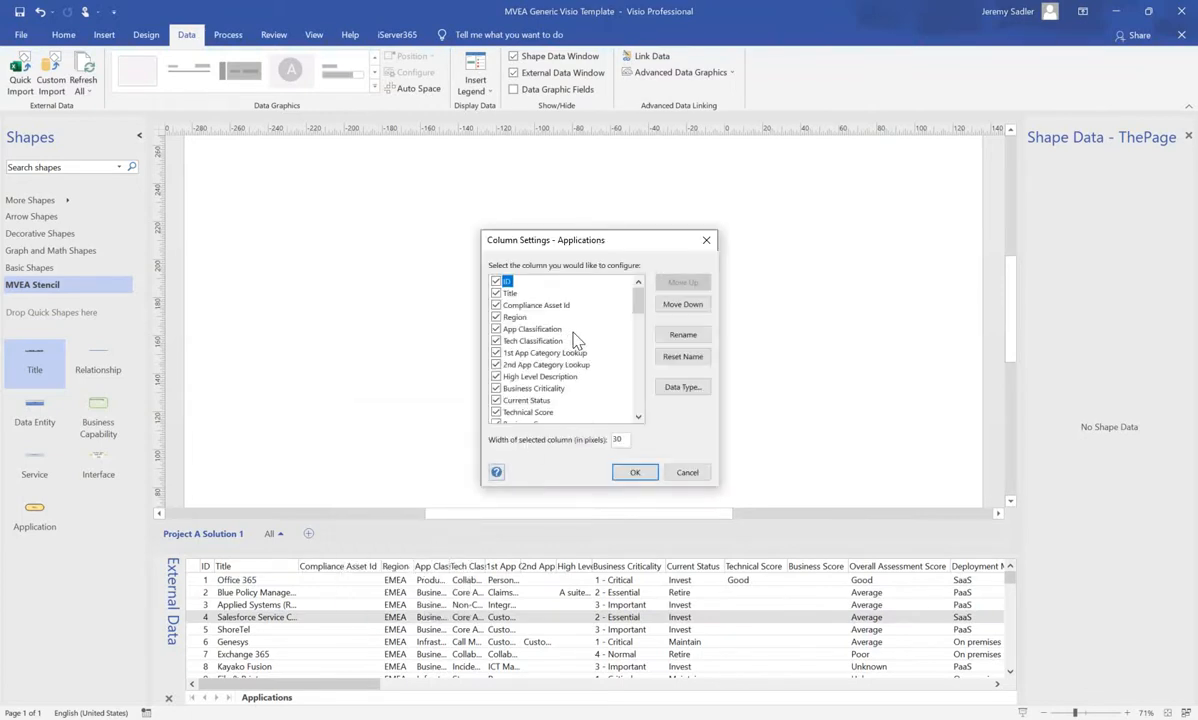
click(496, 305)
drag(639, 315, 638, 408)
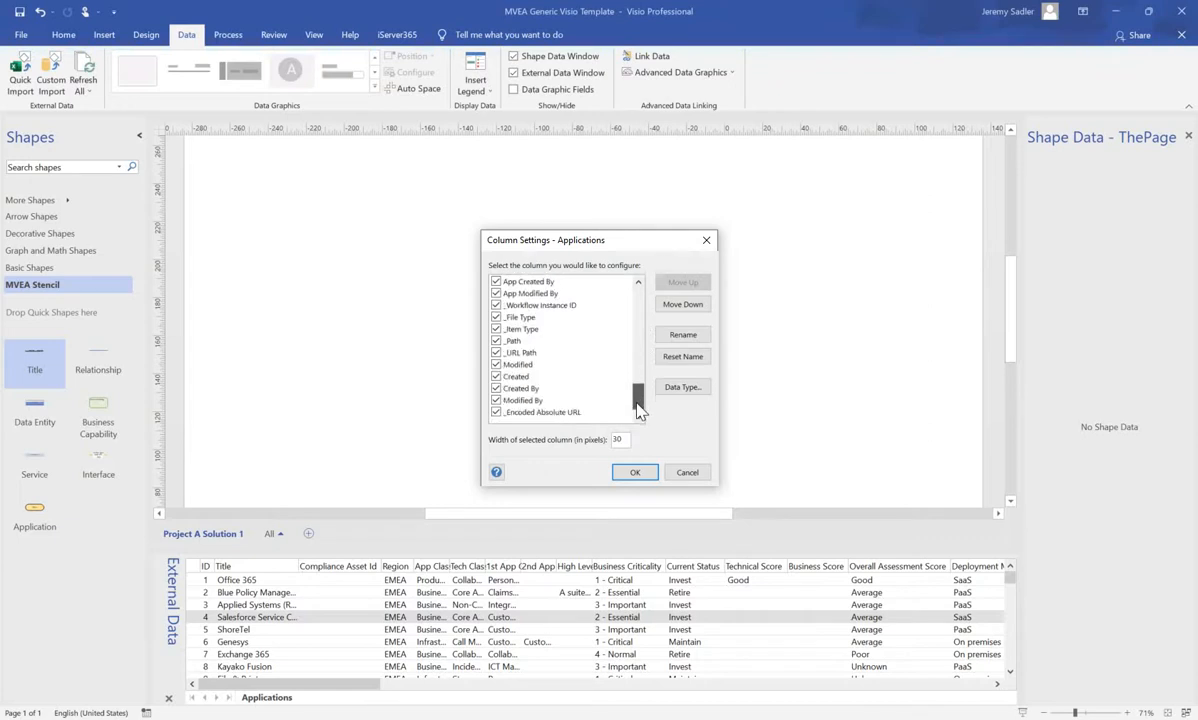
click(497, 317)
click(497, 305)
click(497, 329)
click(497, 341)
click(497, 353)
click(497, 365)
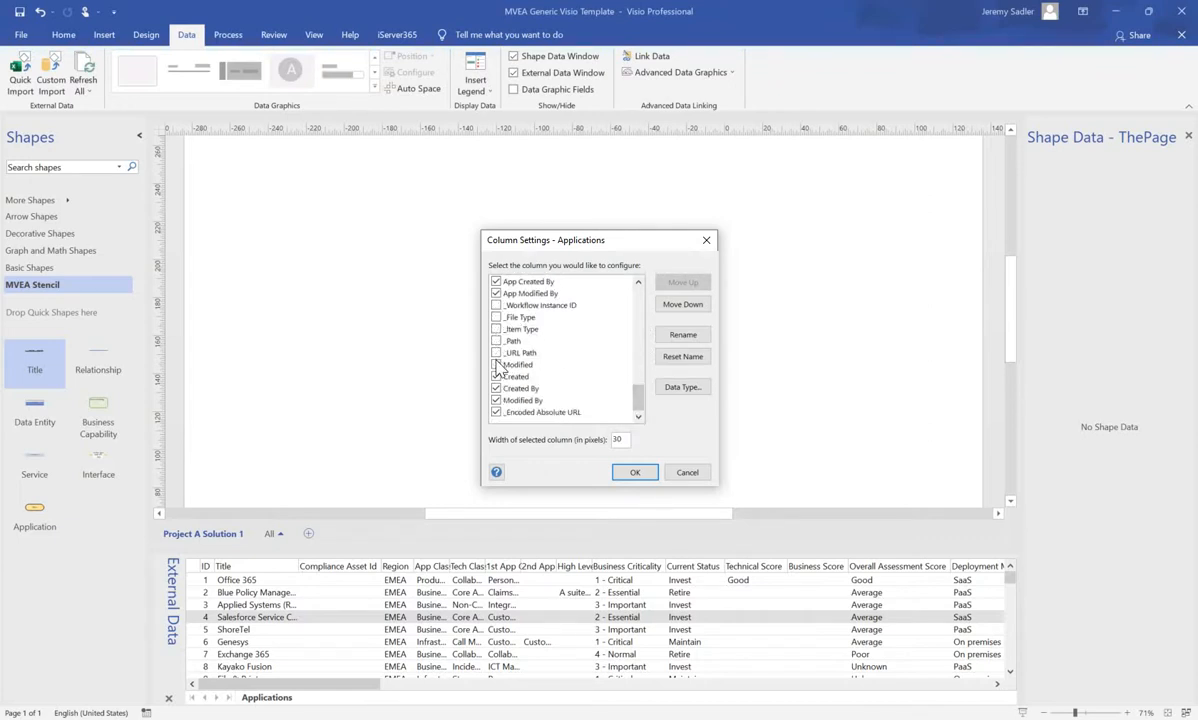
click(638, 474)
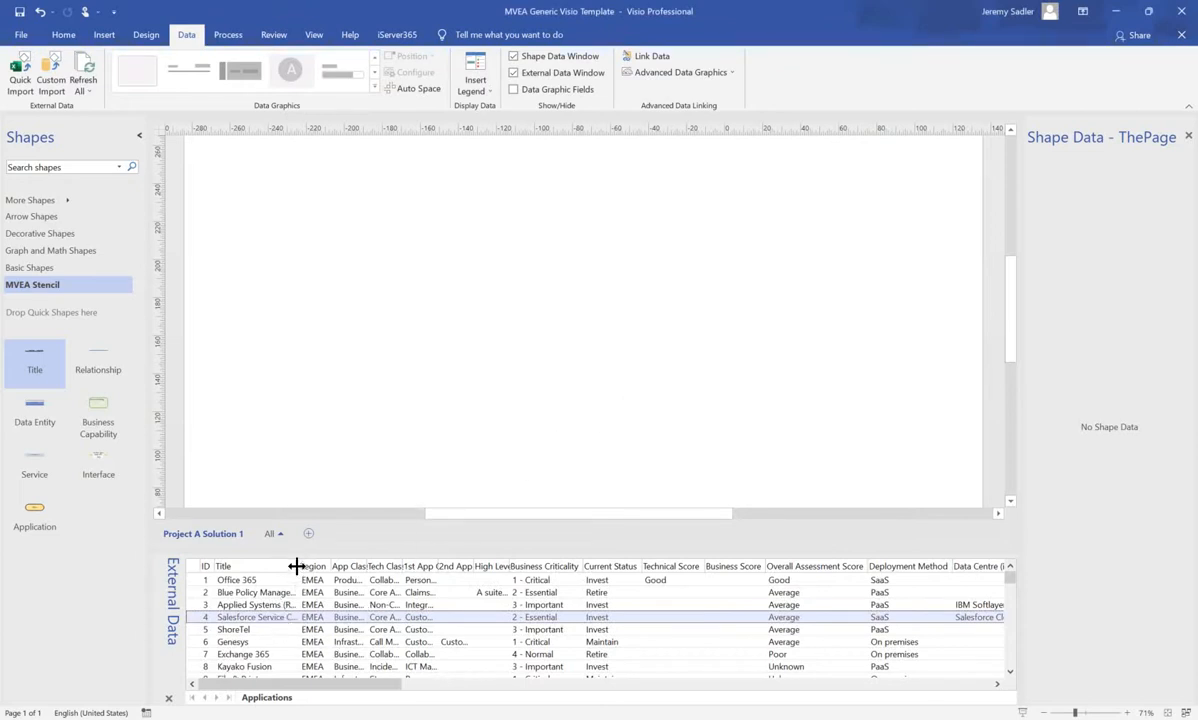
- Widen the Title column further to fit the application names and refresh the Applications data source
drag(296, 566, 322, 566)
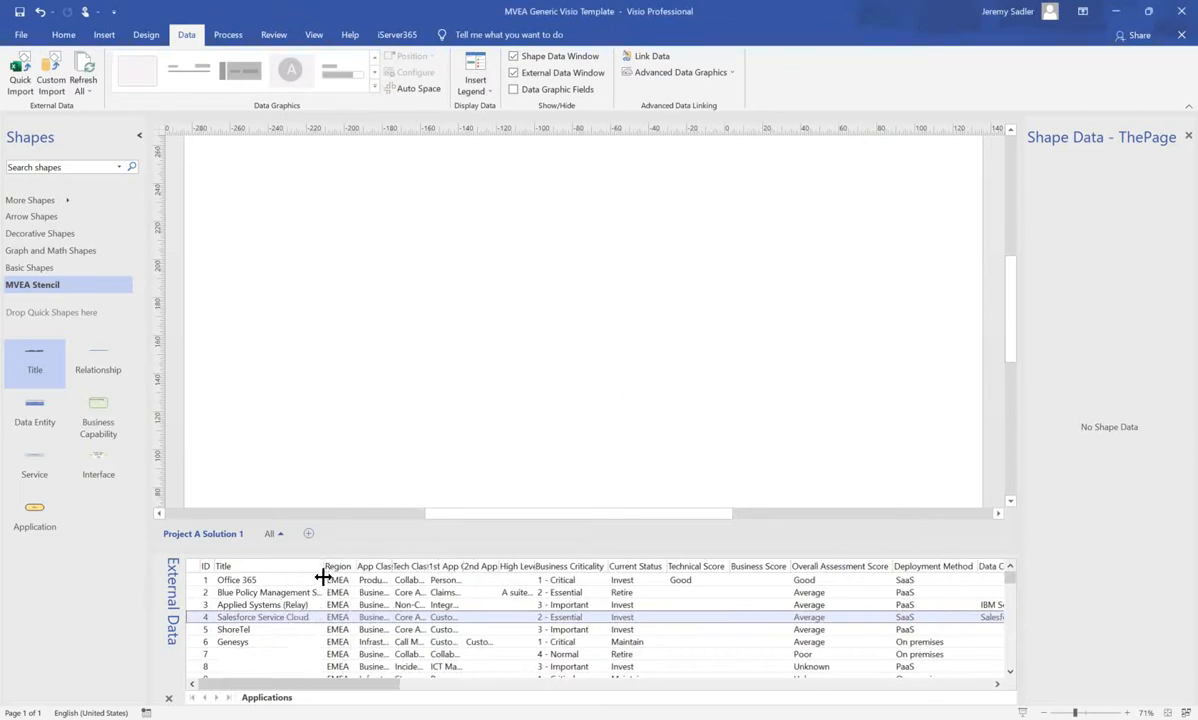
right_click(339, 634)
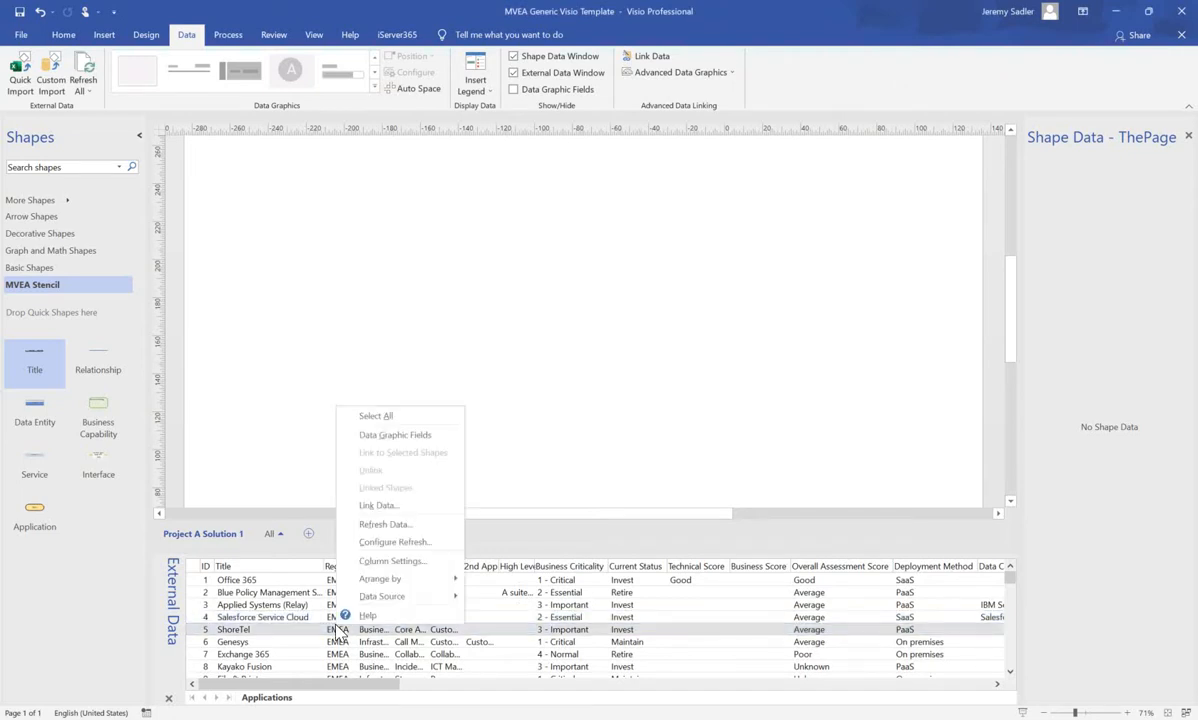
click(385, 525)
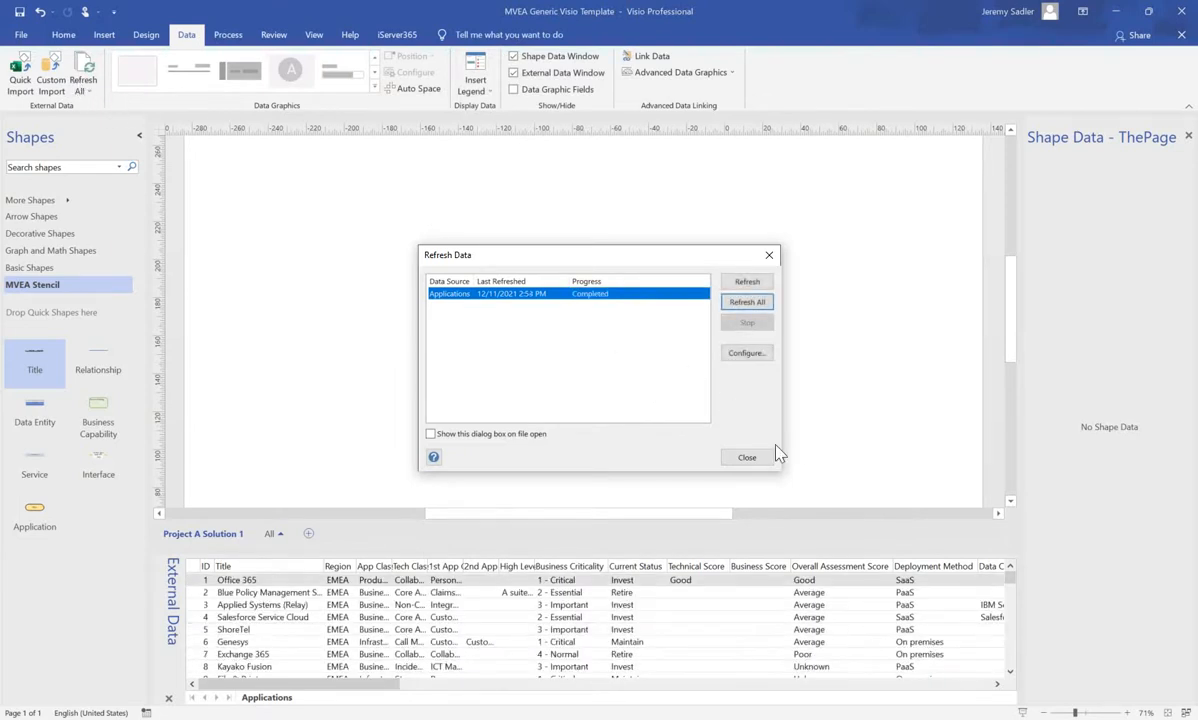
click(749, 455)
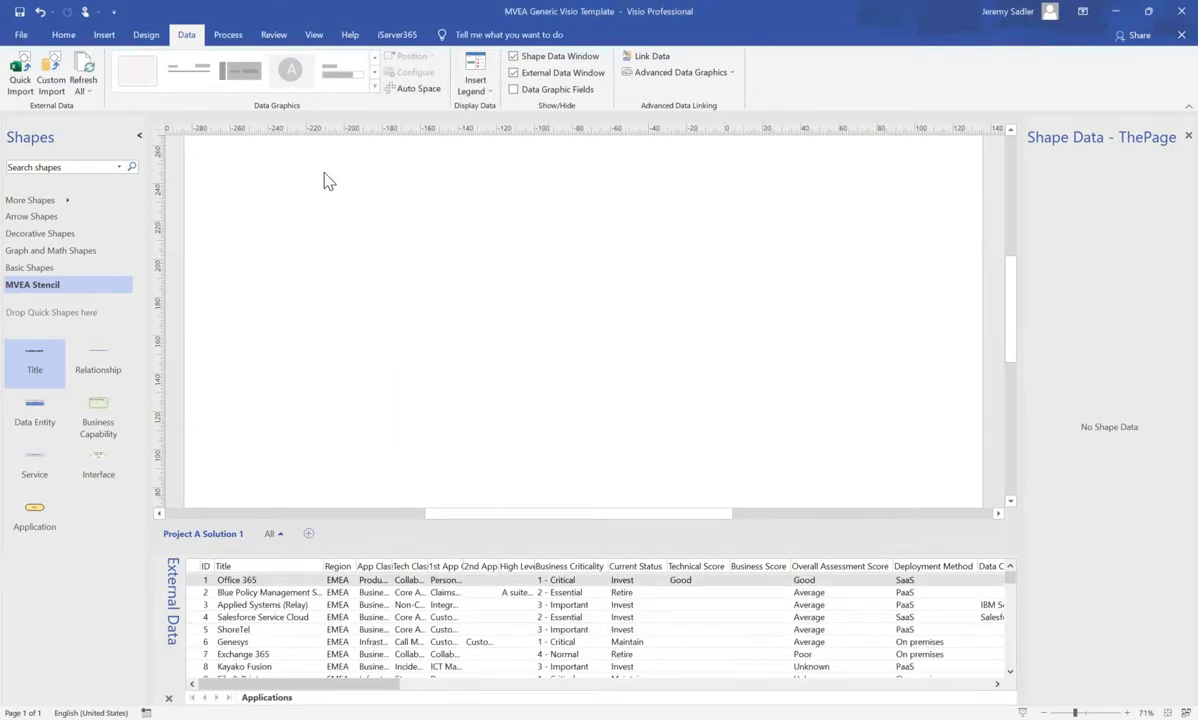
click(86, 92)
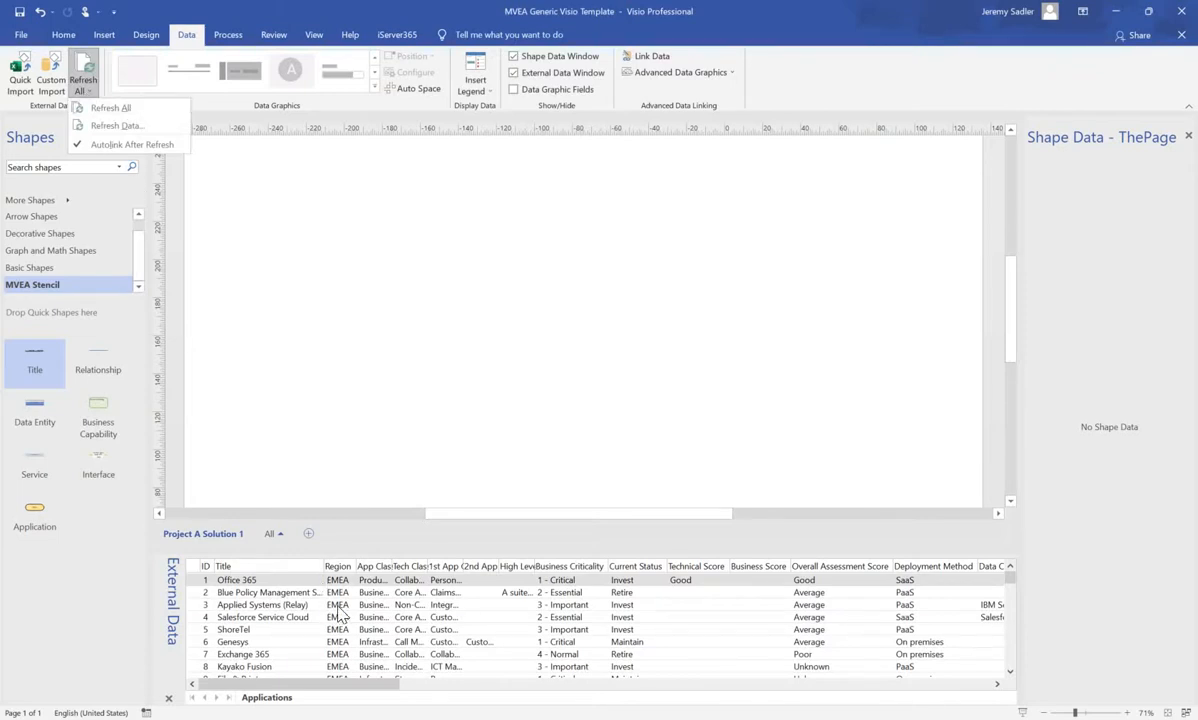
click(350, 330)
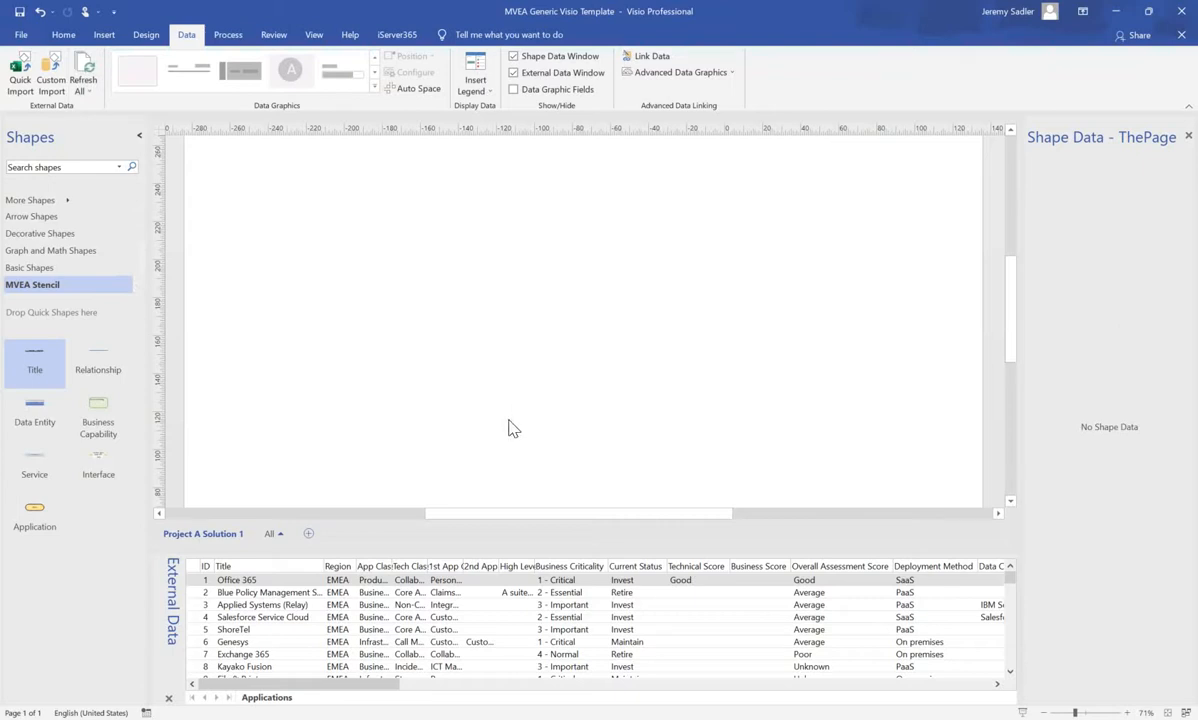
- Place data-linked Application shapes for Salesforce Service Cloud, ShoreTel, Exchange 365, Realex Payments, Tableau and MailChimp beside the drawing page
scroll(508, 428, down, 2)
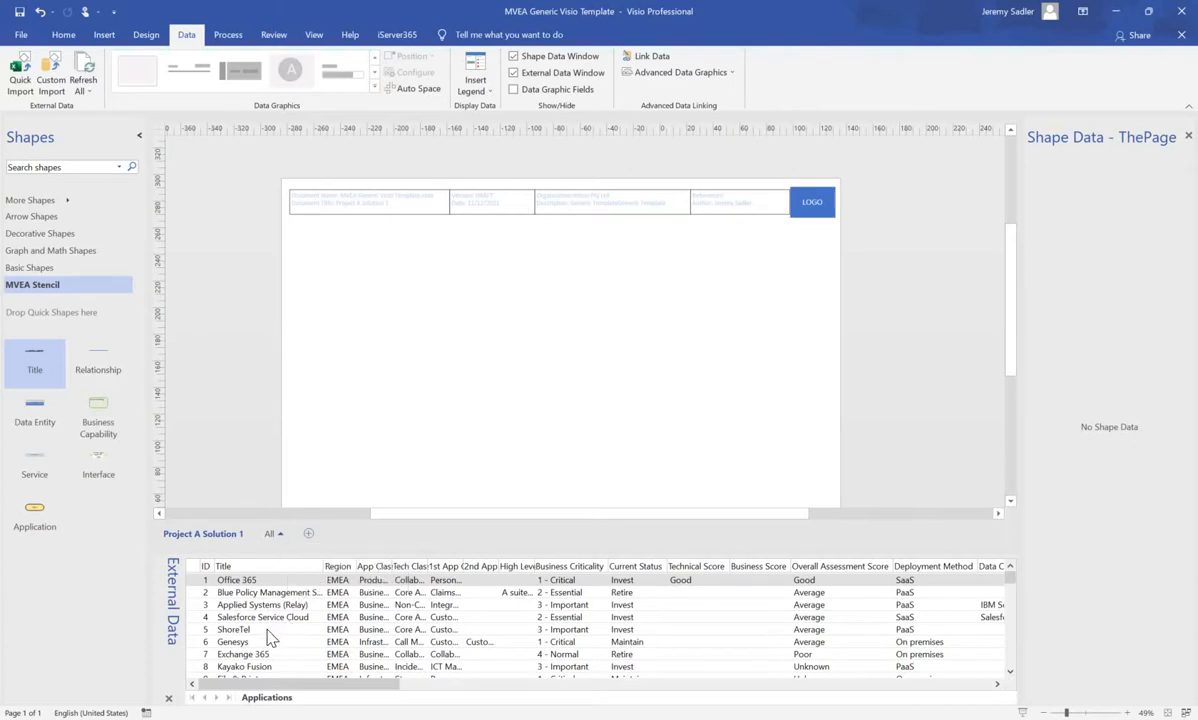
scroll(266, 625, down, 1)
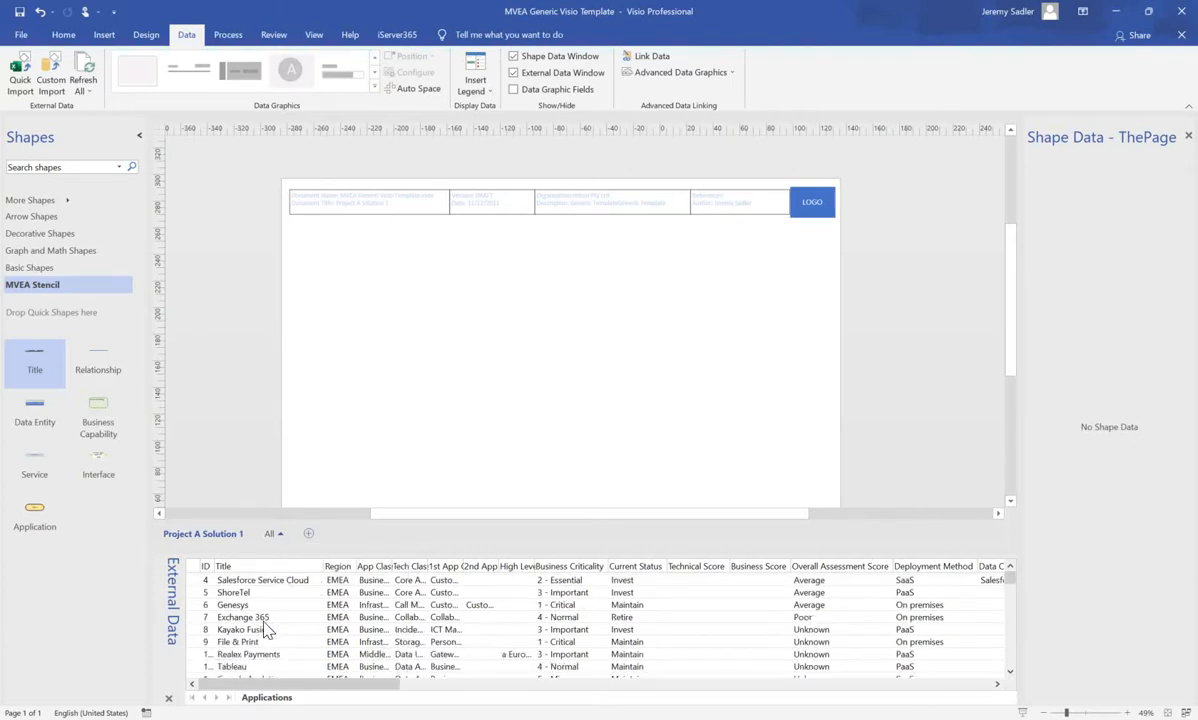
click(266, 620)
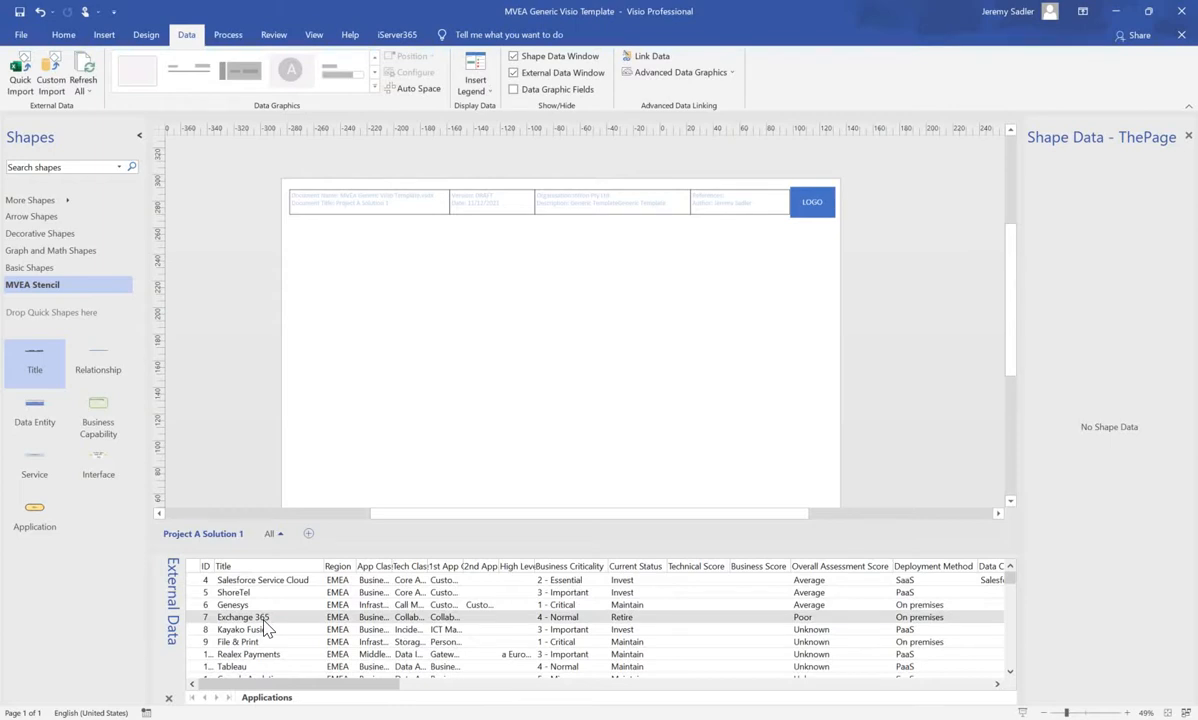
drag(252, 625, 263, 580)
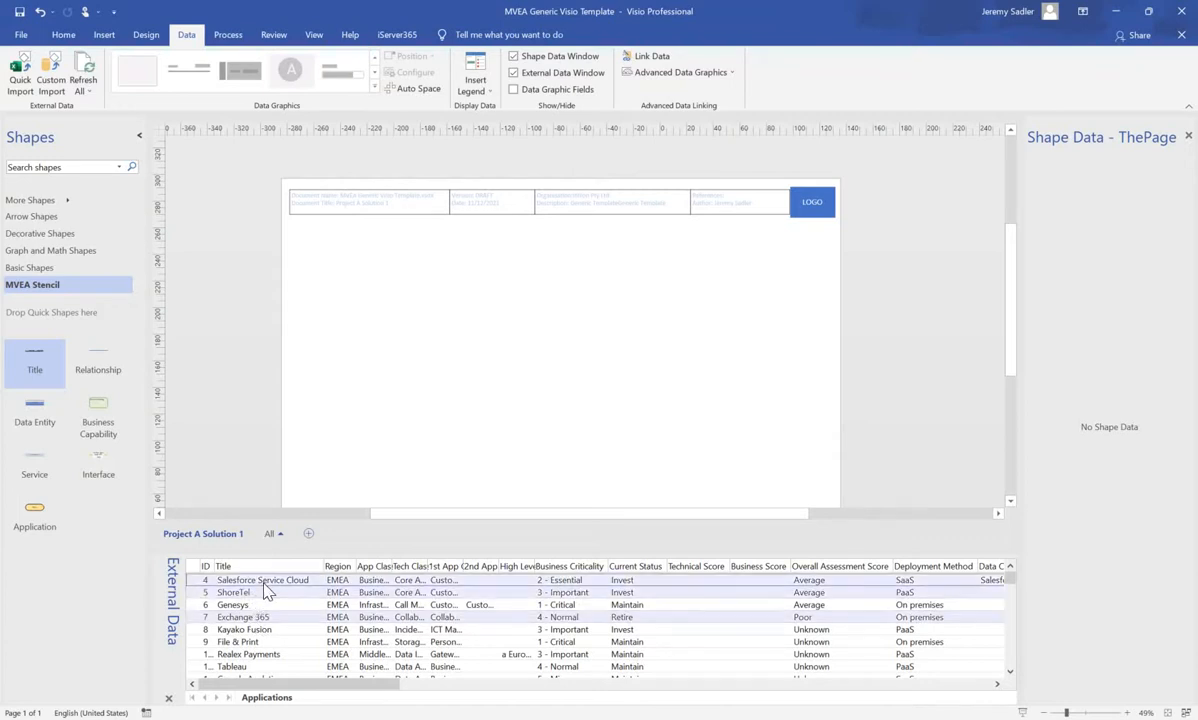
click(263, 665)
scroll(250, 638, down, 2)
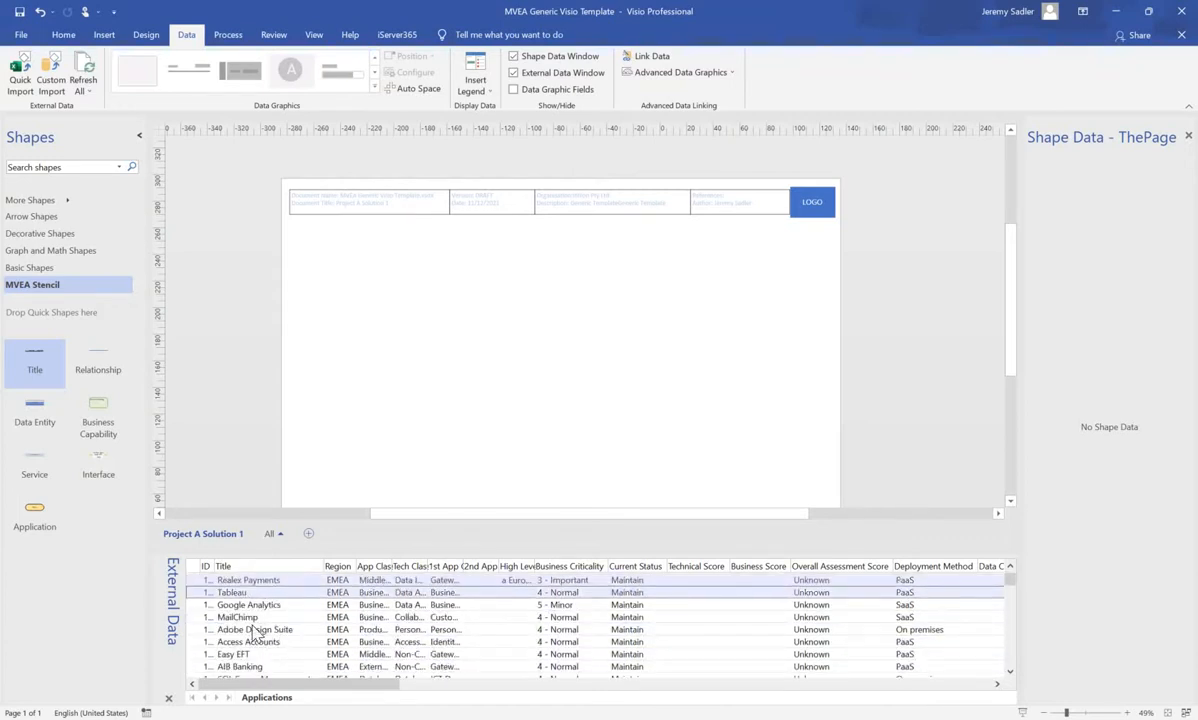
ctrl+click(254, 620)
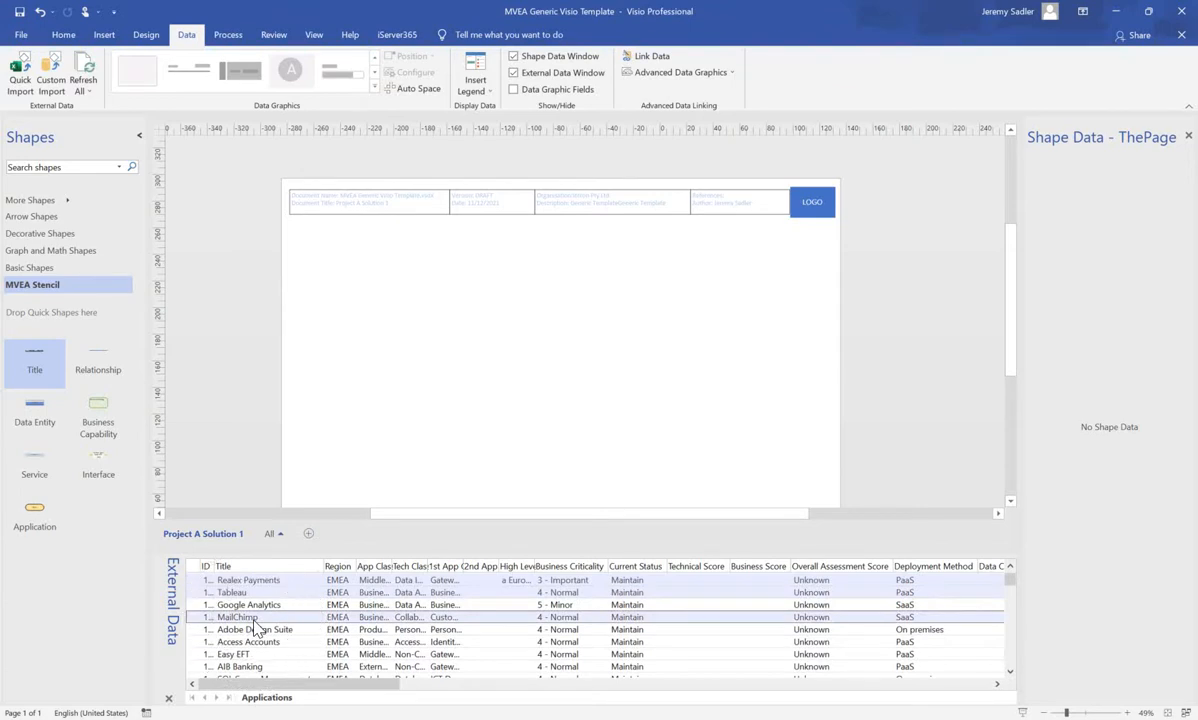
click(35, 515)
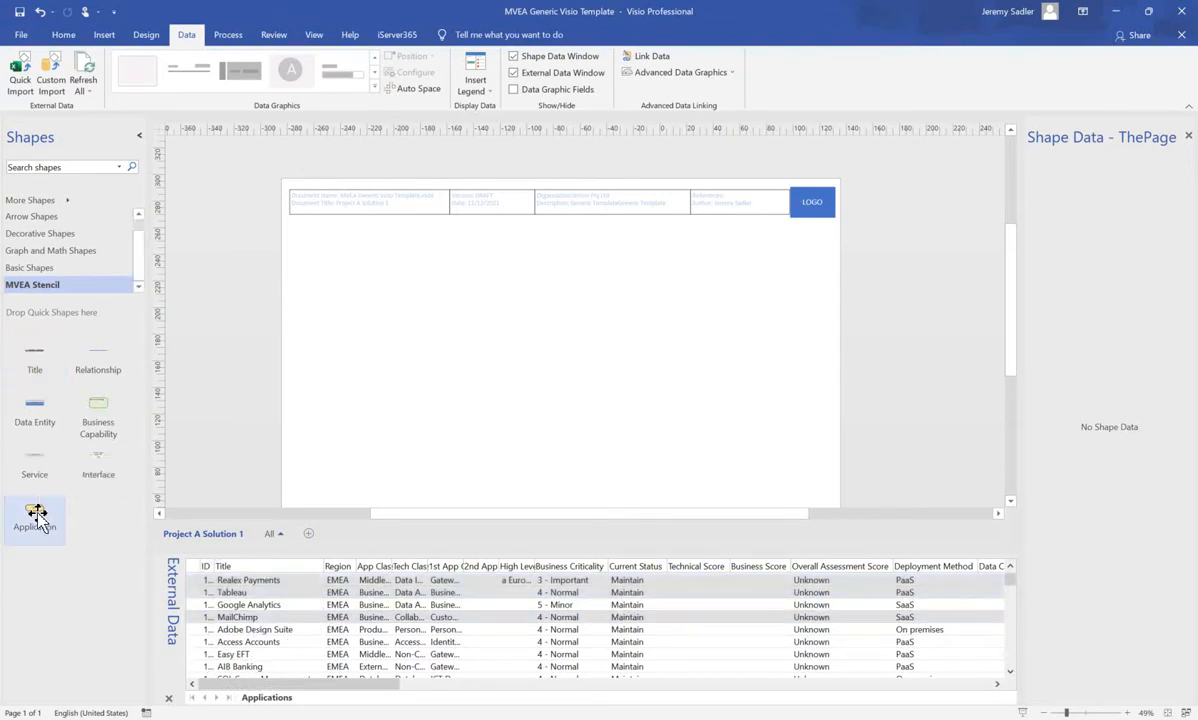
drag(257, 490, 238, 400)
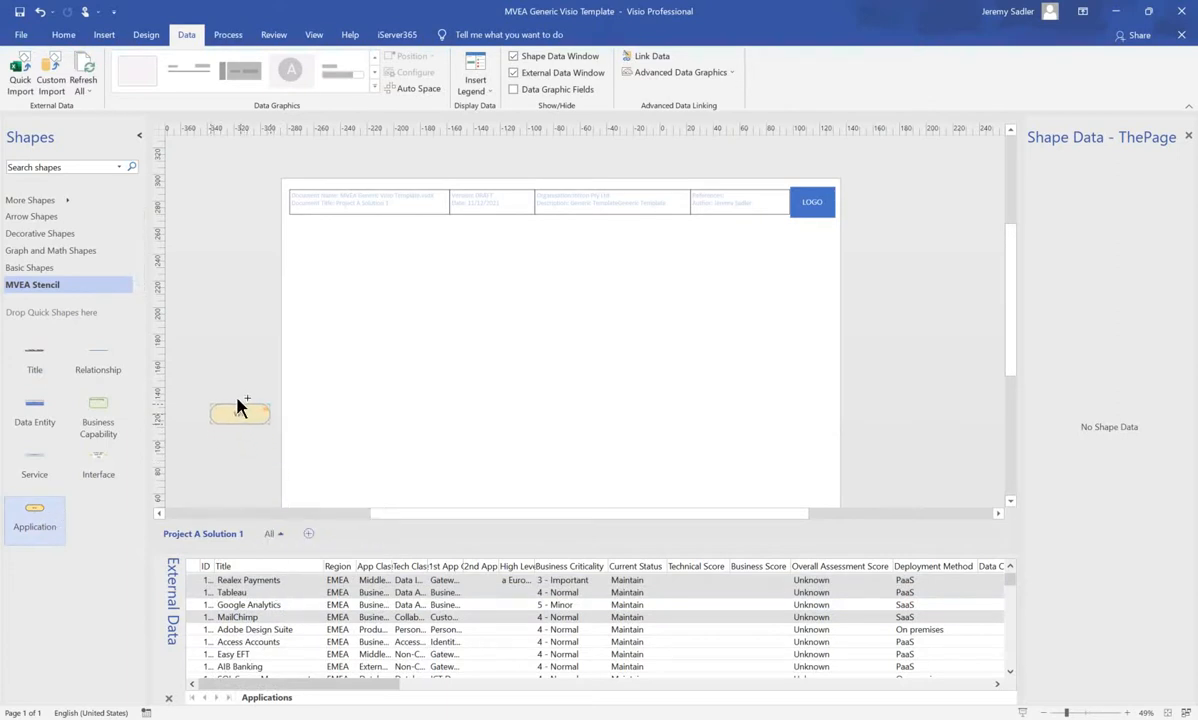
drag(225, 340, 227, 340)
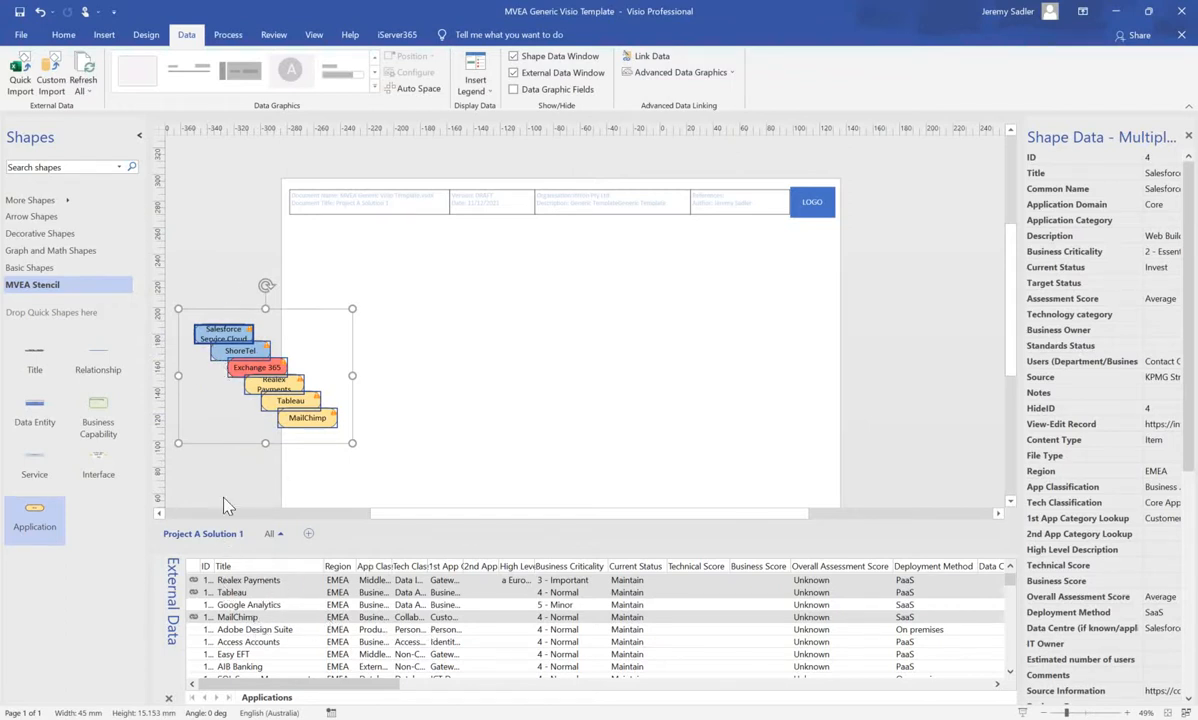
- Move the Salesforce Service Cloud shape above the other application shapes and widen it to about 54 mm
click(209, 312)
click(227, 330)
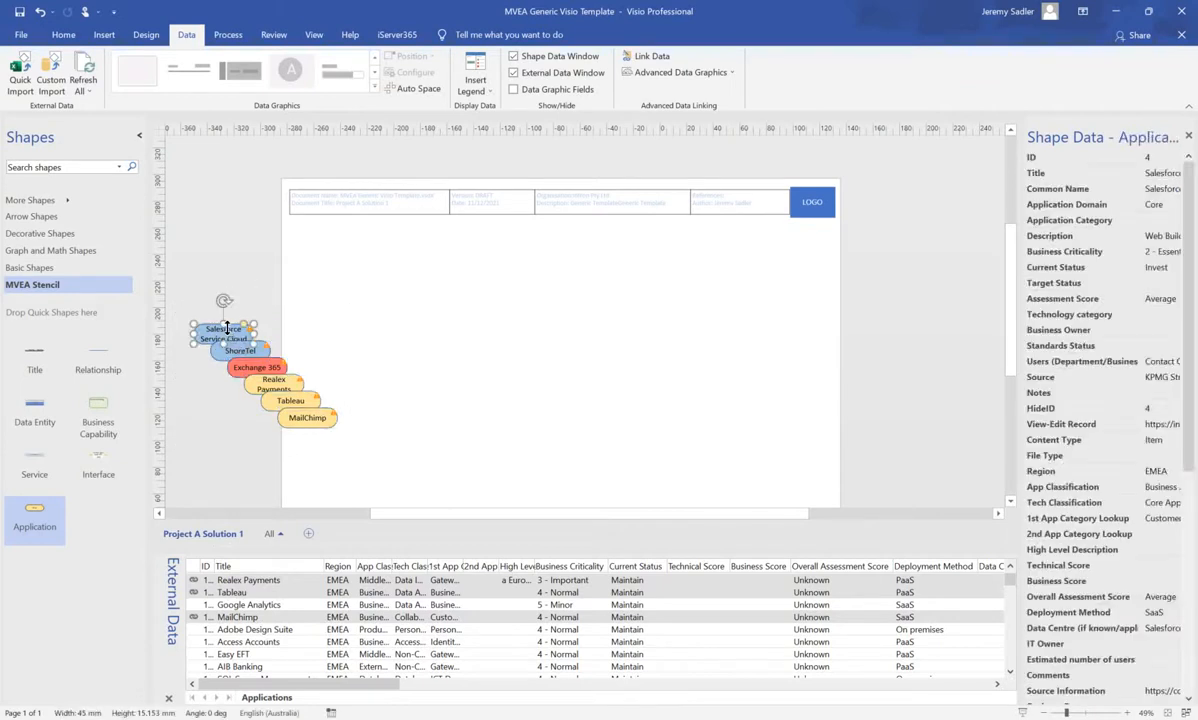
drag(227, 330, 230, 286)
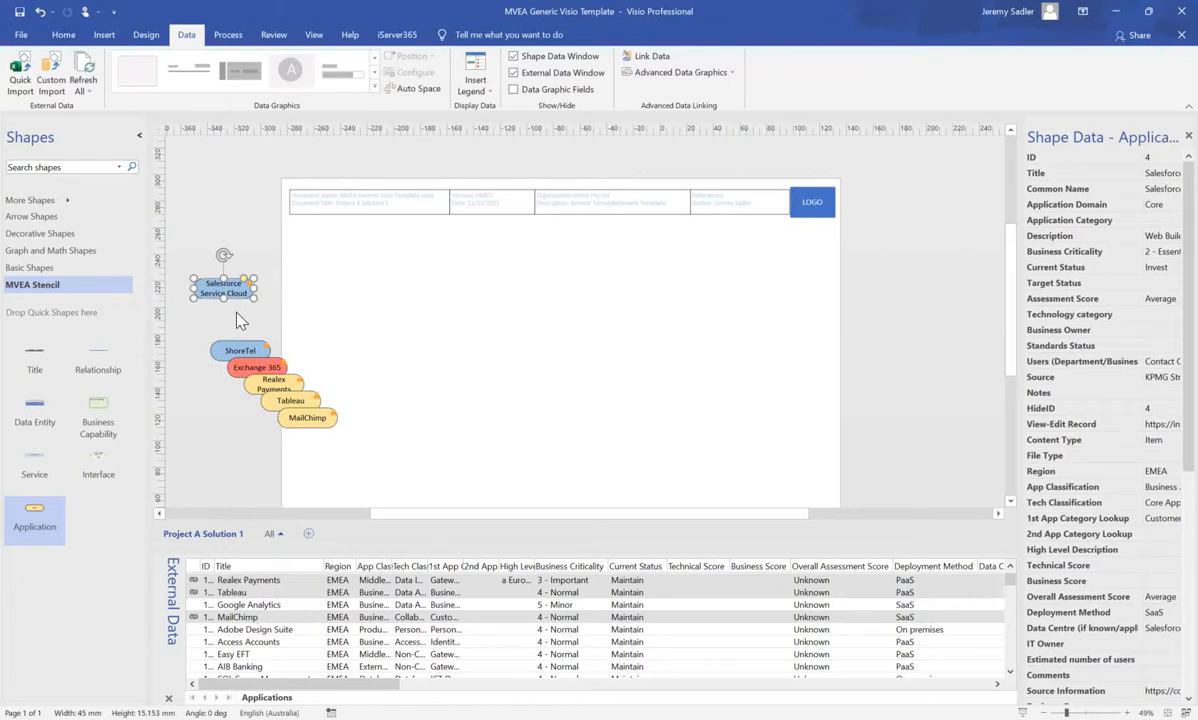
drag(257, 288, 292, 288)
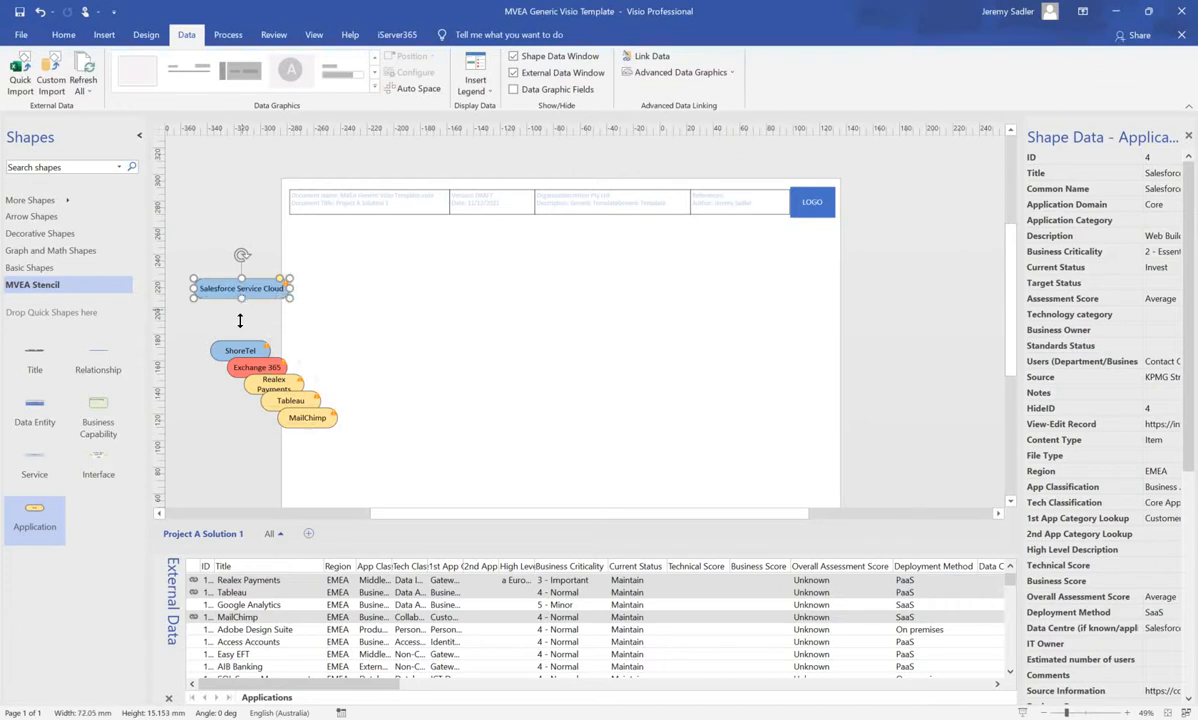
mouse_move(240, 321)
mouse_down()
mouse_move(271, 290)
mouse_move(230, 316)
mouse_move(230, 299)
mouse_up()
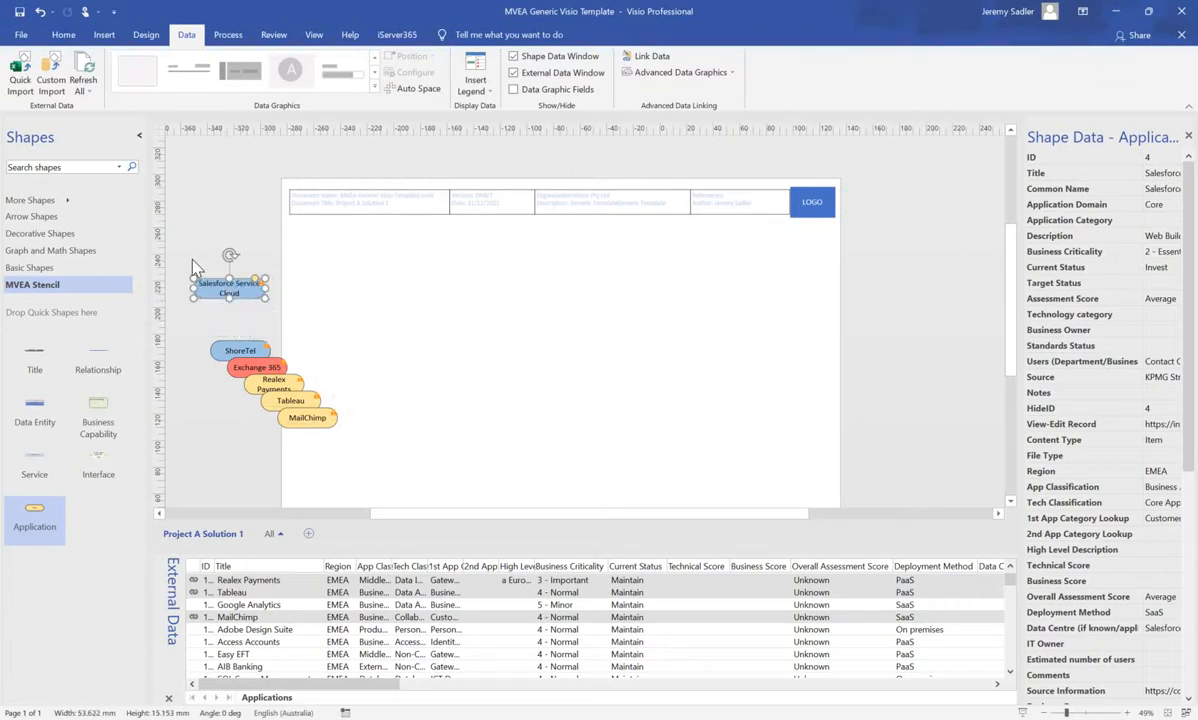
- Left-align all the application shapes beside the drawing page
drag(169, 253, 450, 466)
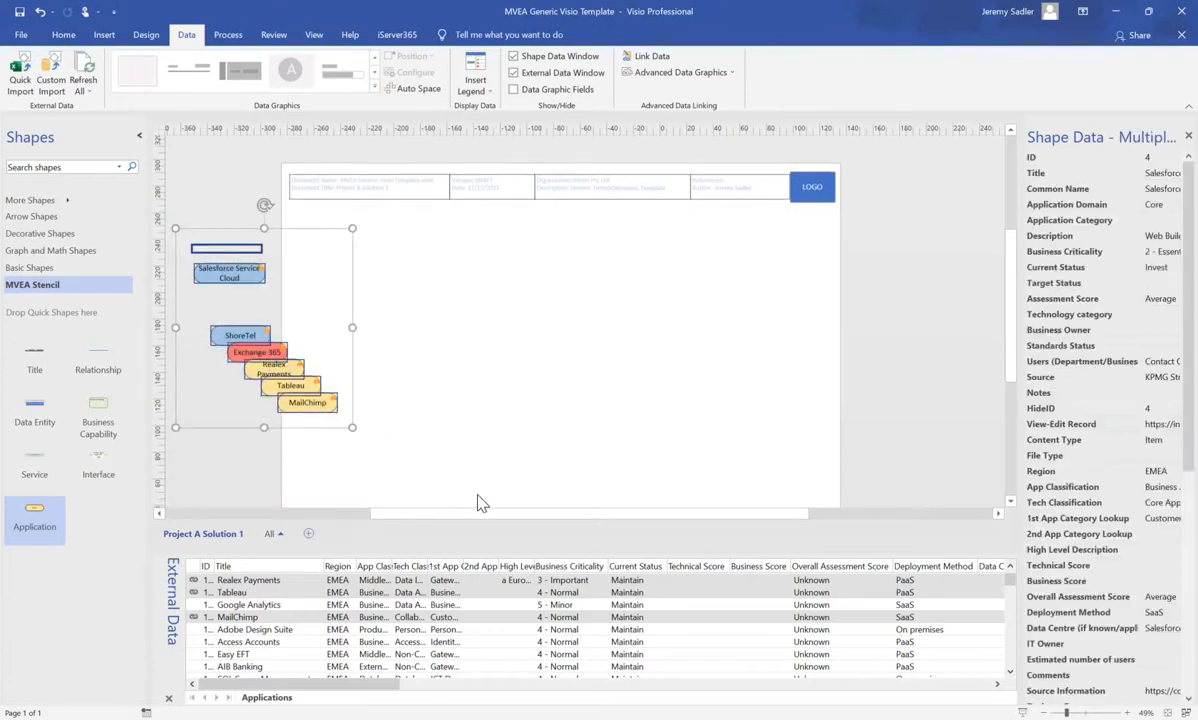
click(62, 35)
click(863, 72)
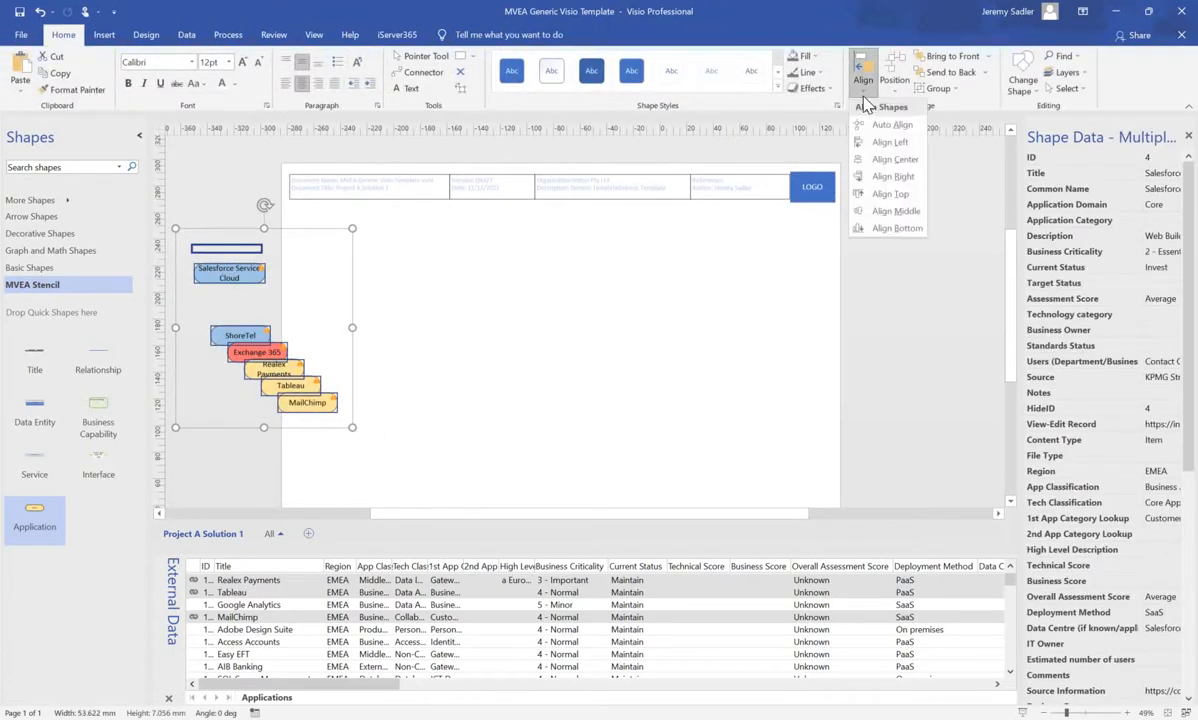
click(887, 142)
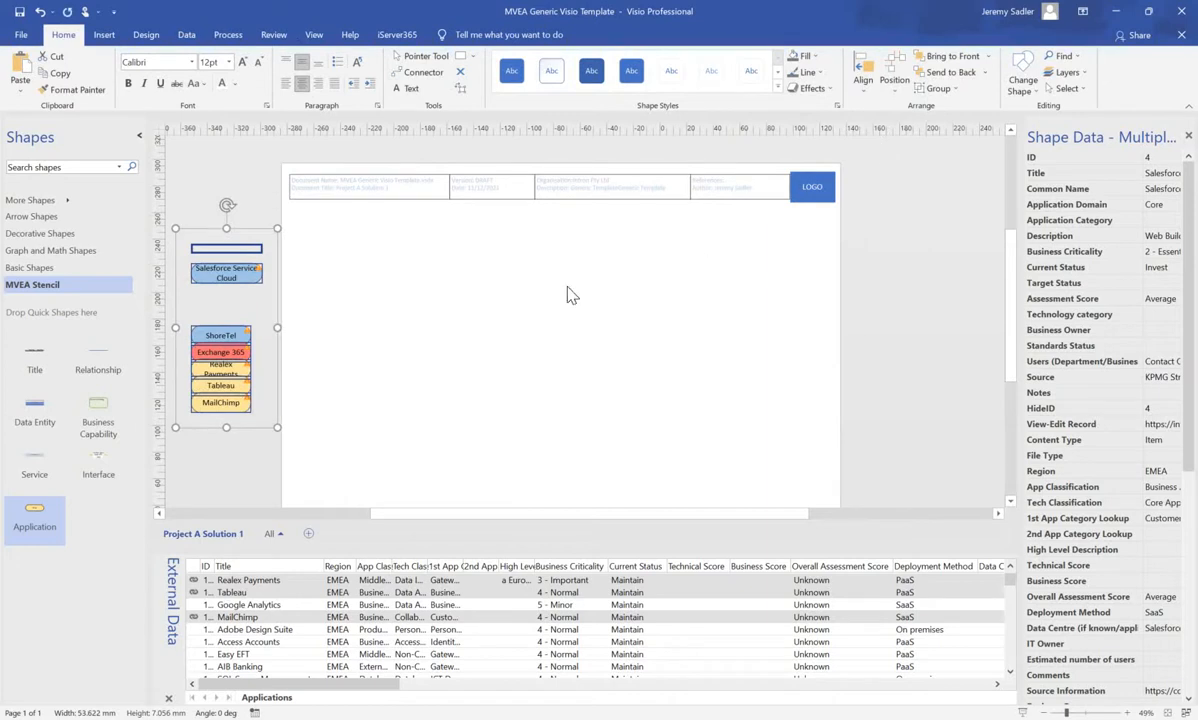
click(258, 203)
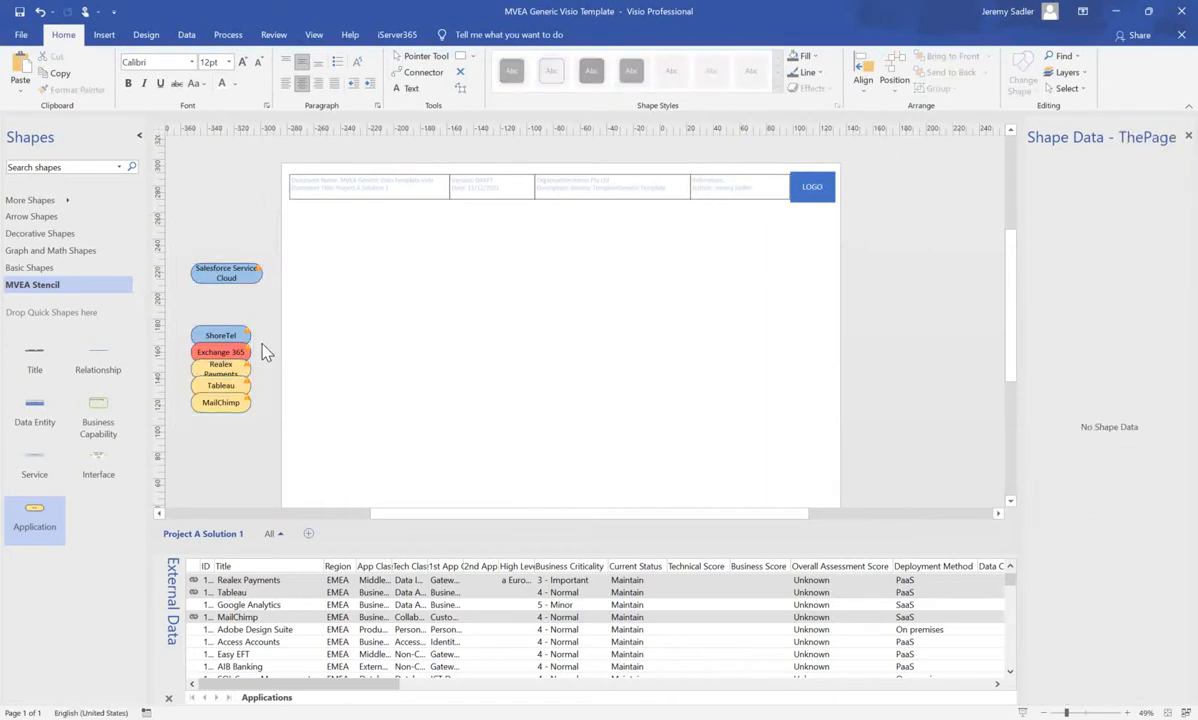
- Arrange the six application shapes on the page, with Tableau above Realex Payments, Exchange 365 lowest, and ShoreTel, Salesforce Service Cloud and MailChimp grouped opposite
drag(236, 336, 422, 394)
drag(230, 368, 596, 328)
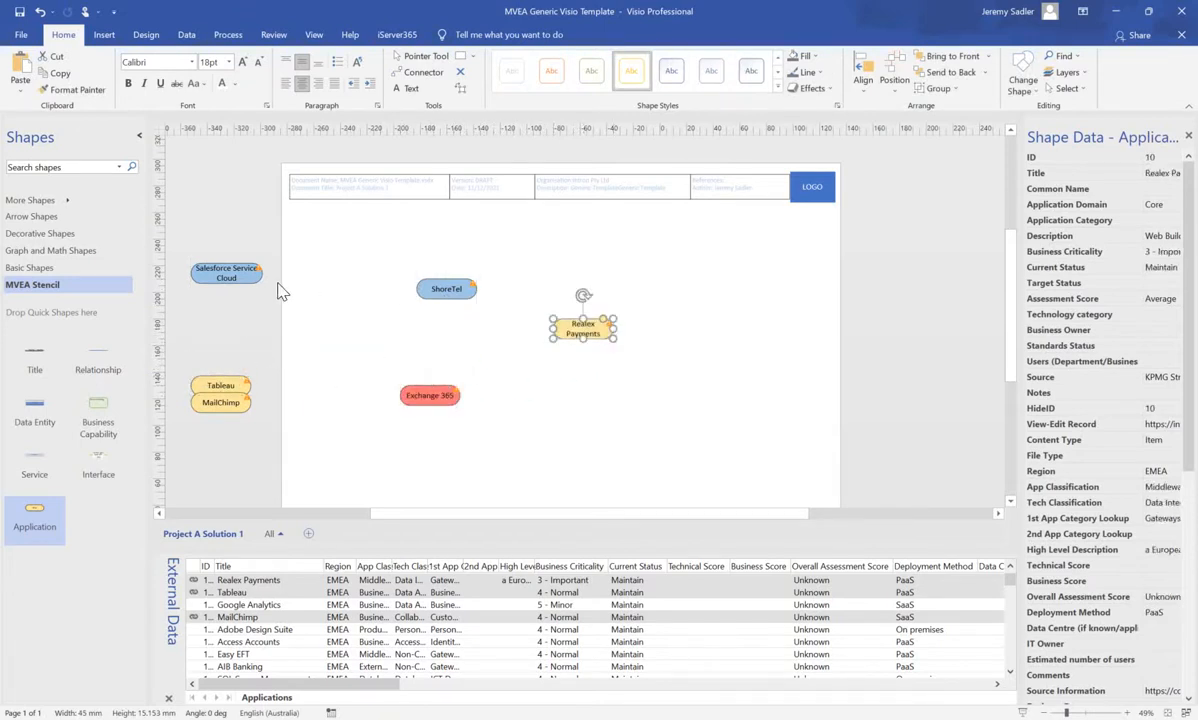
drag(253, 275, 420, 329)
drag(243, 380, 606, 272)
drag(238, 404, 381, 354)
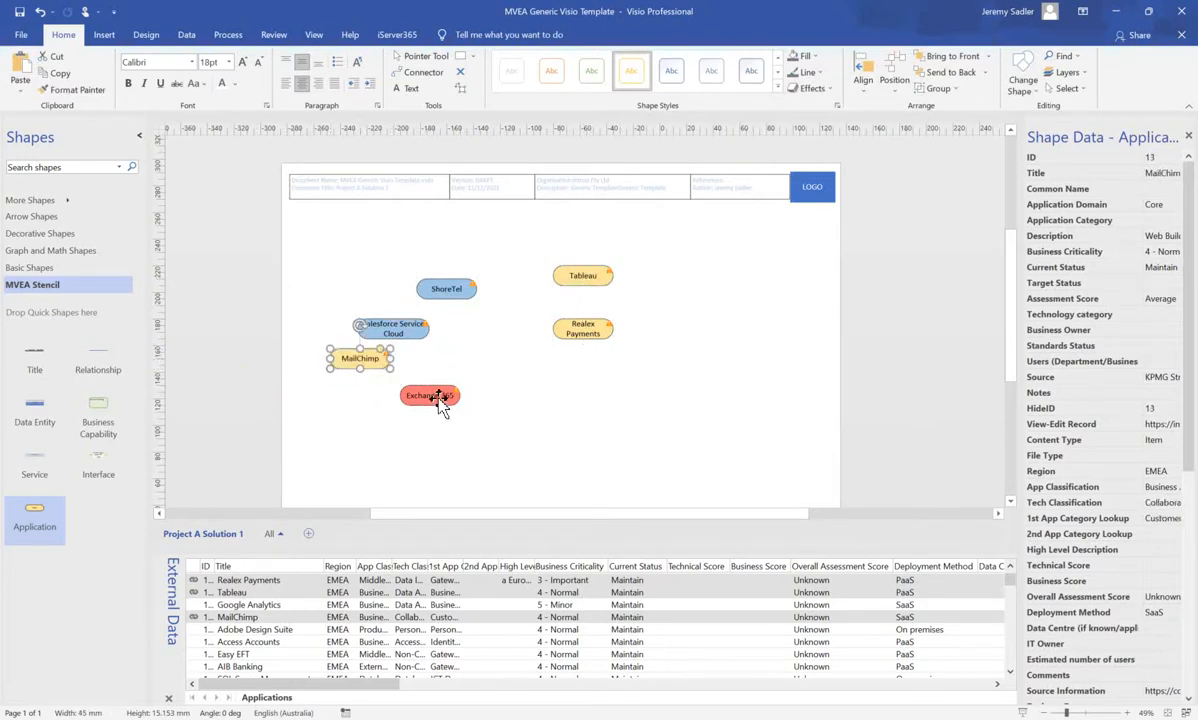
drag(430, 395, 473, 414)
- Connect MailChimp to Exchange 365 and Realex Payments to Exchange 365 with Relationship connectors from the MVEA Stencil
drag(254, 375, 473, 406)
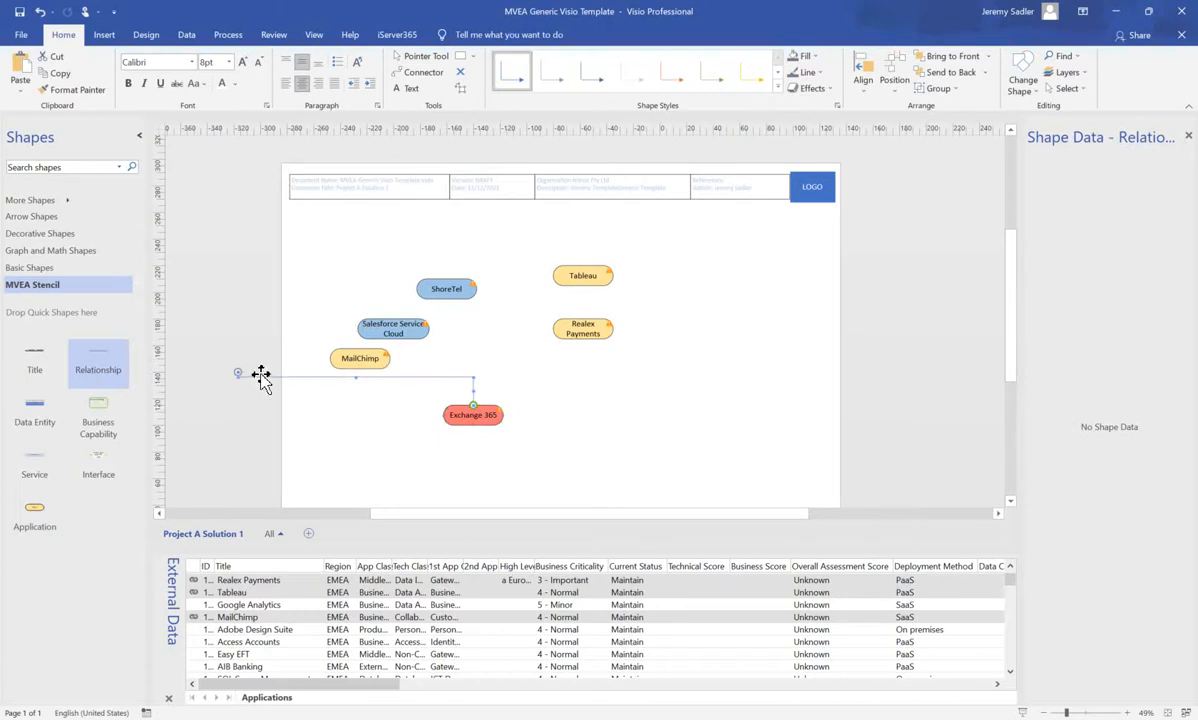
drag(238, 372, 360, 369)
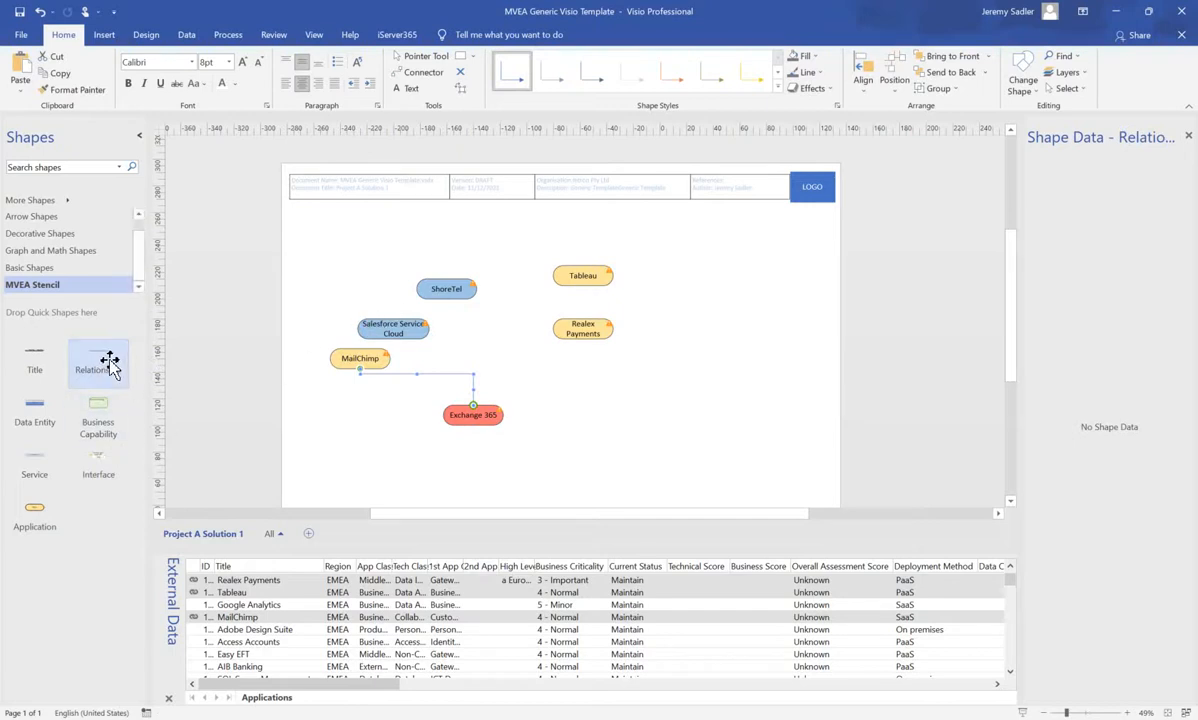
drag(107, 356, 584, 338)
drag(546, 376, 503, 414)
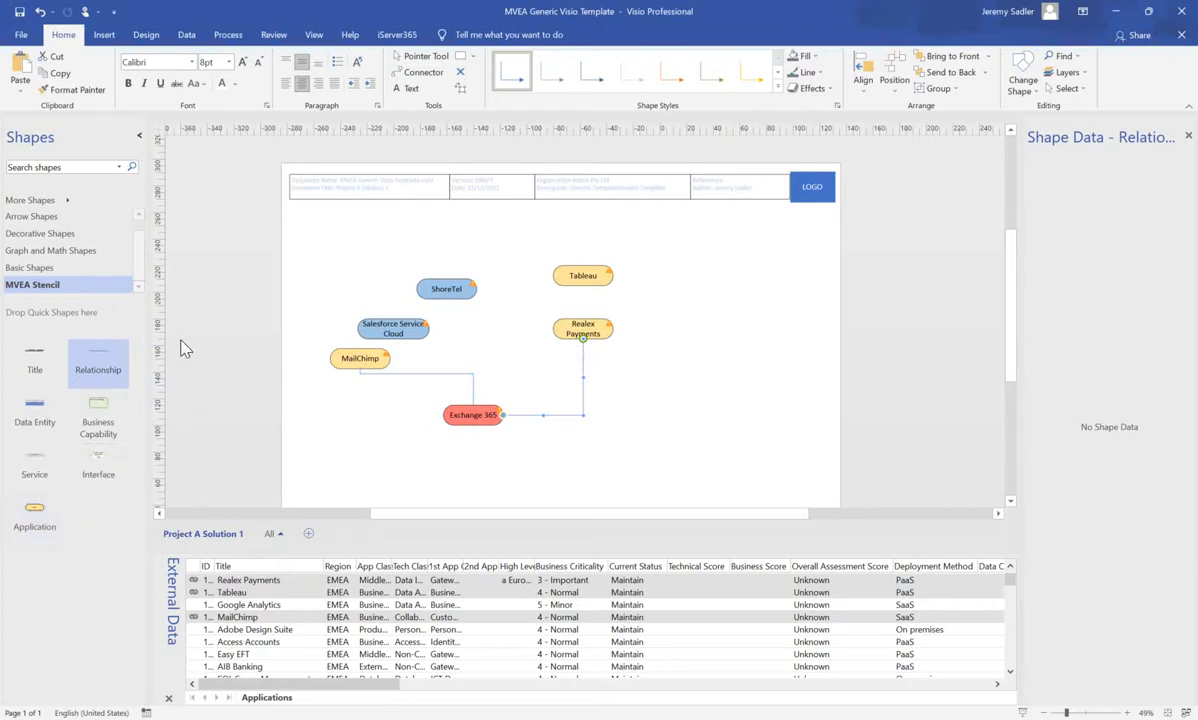
- Add the Servers stencil from the Network shape category
click(76, 202)
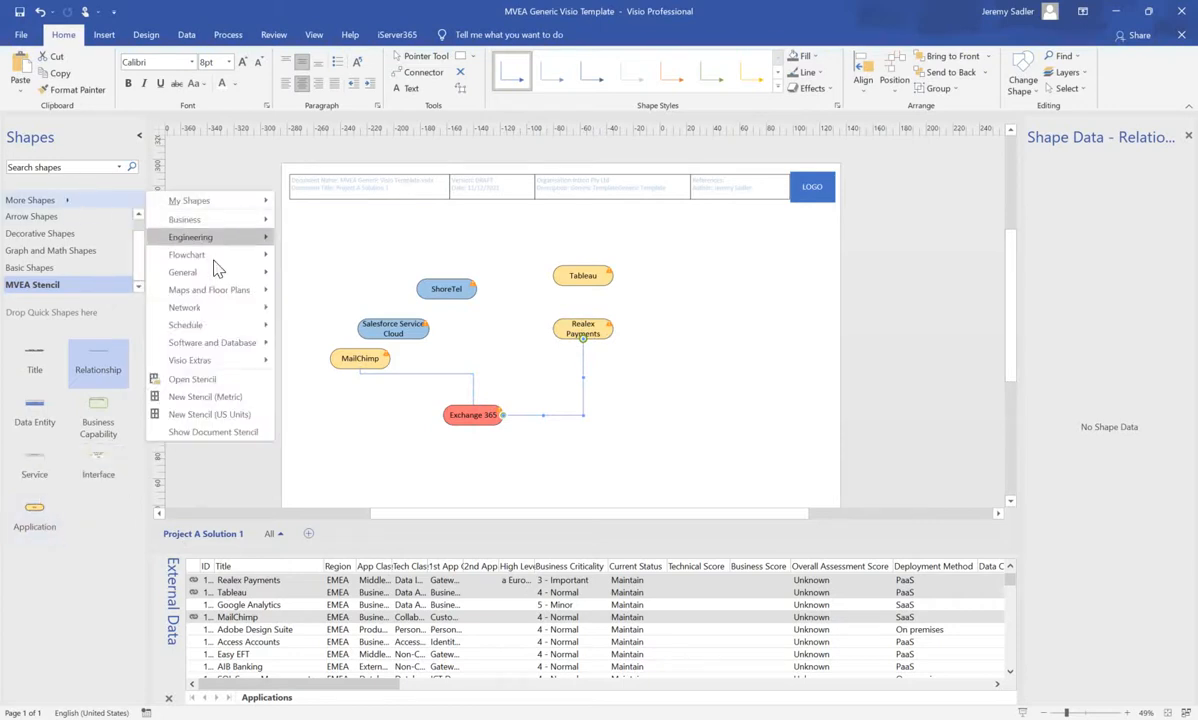
mouse_move(215, 294)
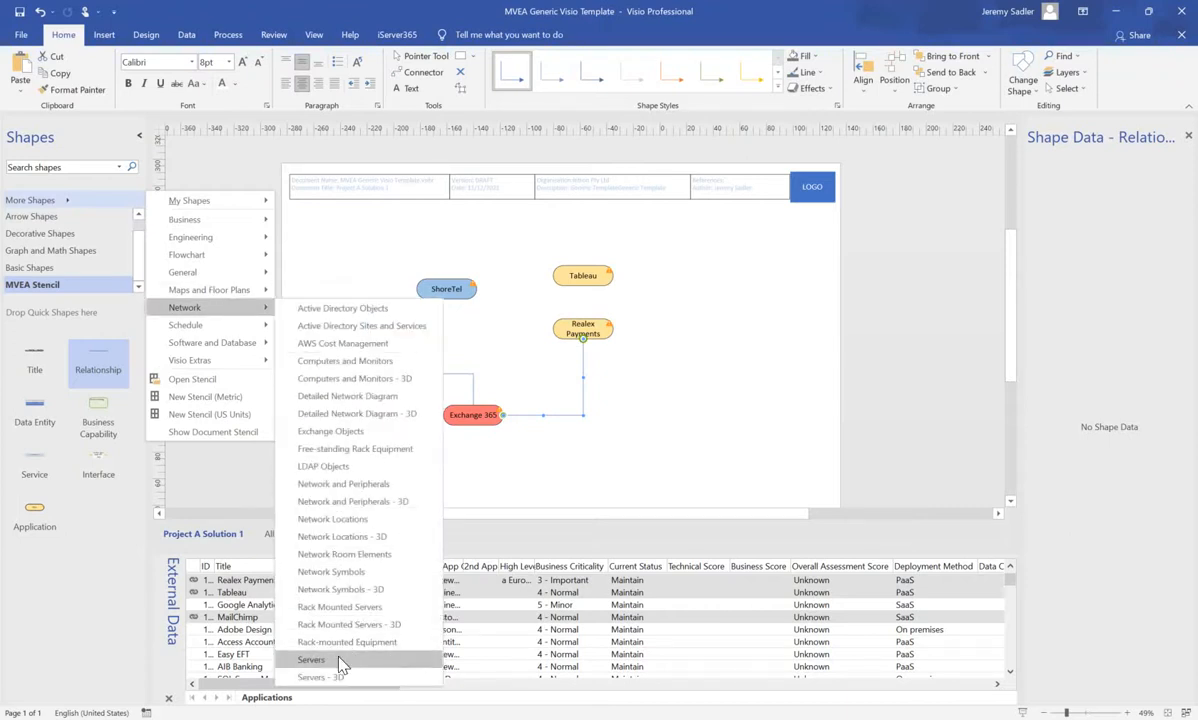
click(341, 661)
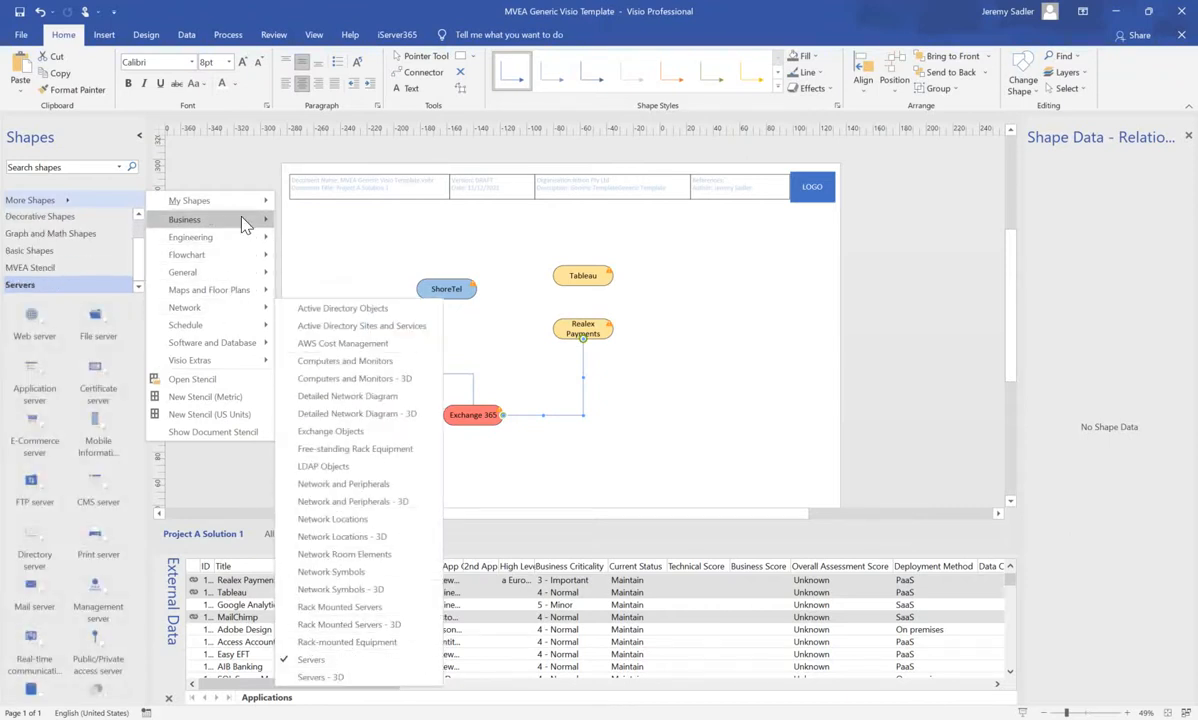
click(240, 185)
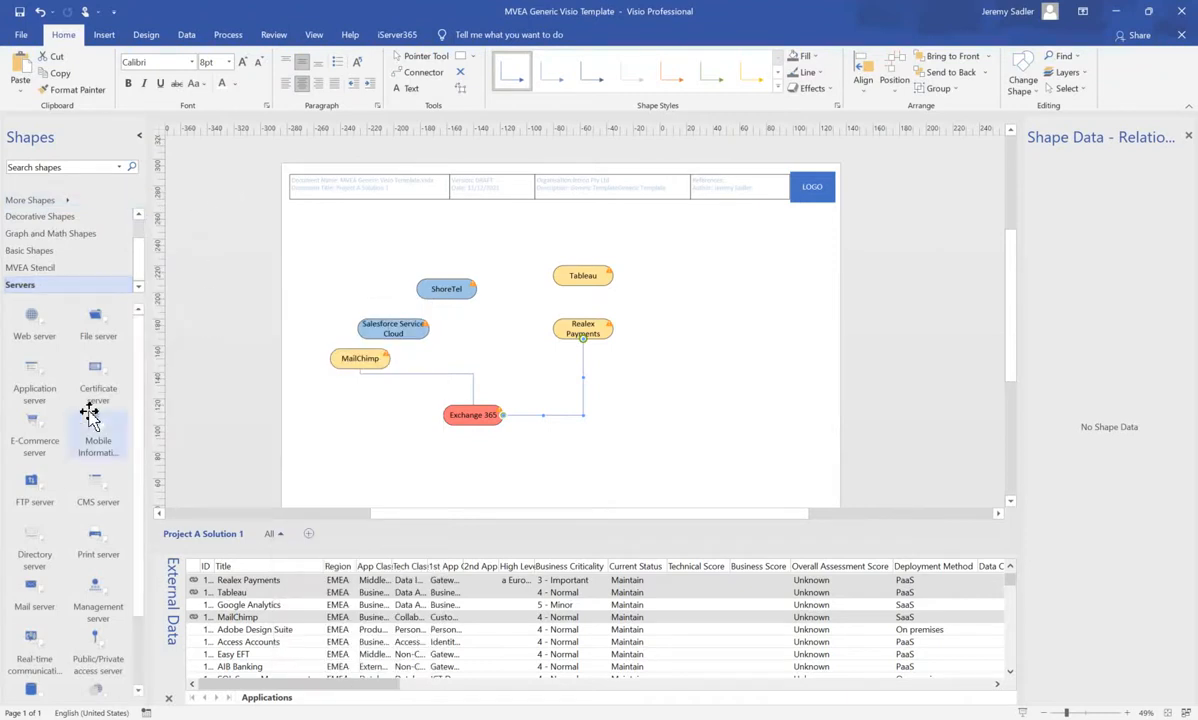
- Place data-linked Application server shapes for the same six applications on the blank area beside Tableau and Realex Payments
click(33, 391)
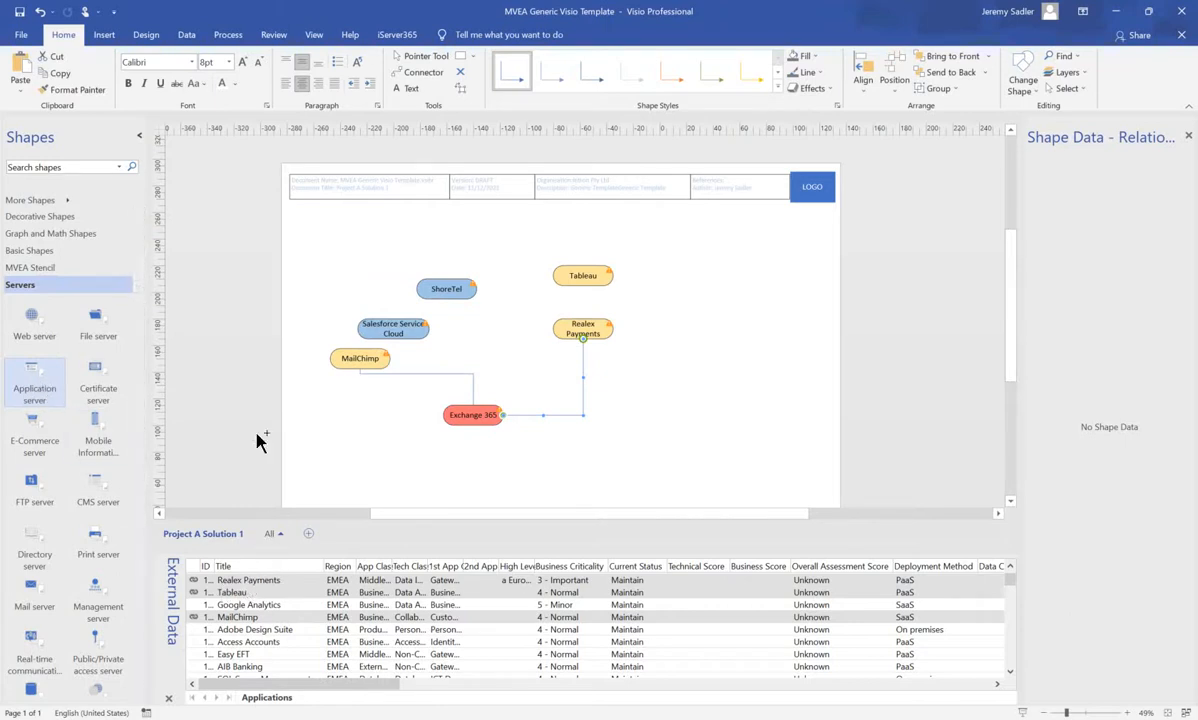
drag(257, 441, 243, 300)
drag(249, 285, 682, 291)
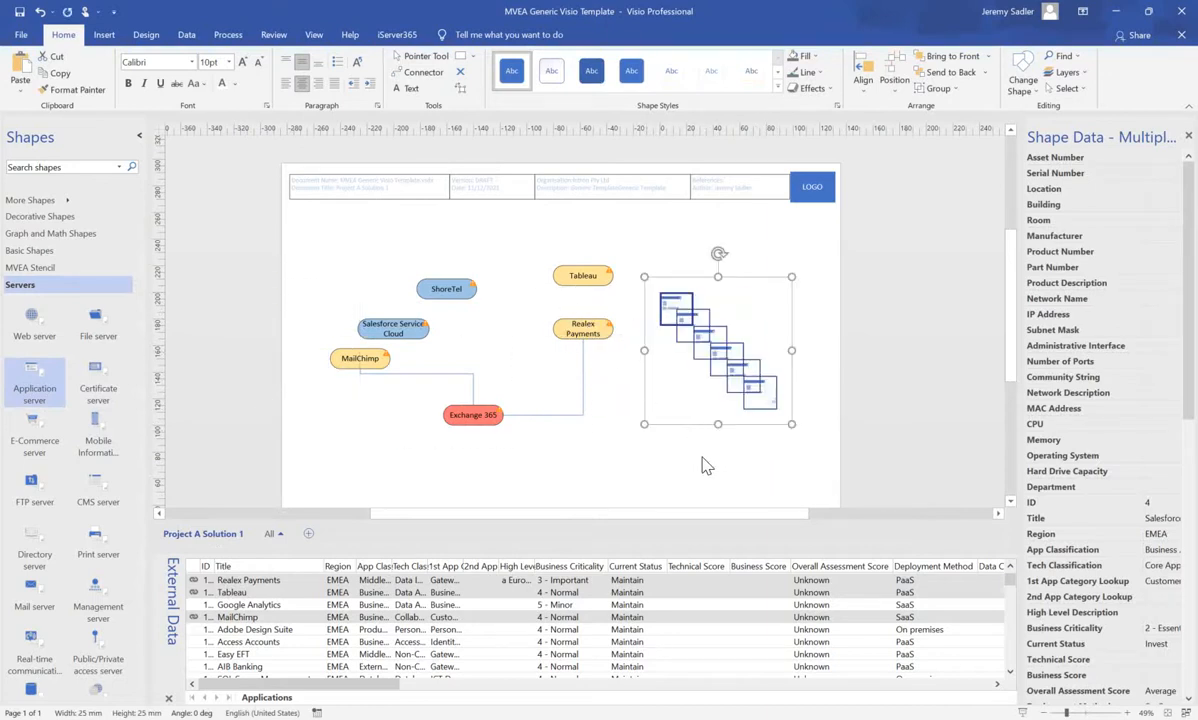
click(733, 477)
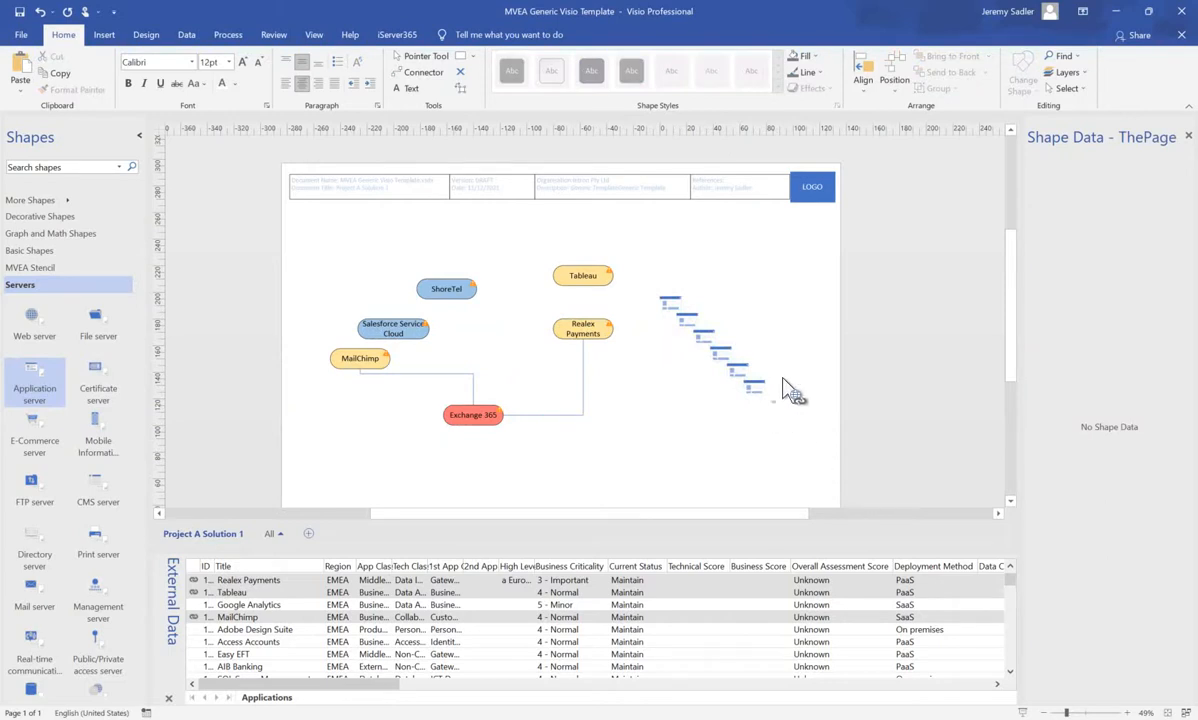
- Spread out the six overlapping Application server shapes so that each stands apart on the page
drag(761, 397, 777, 294)
drag(740, 373, 784, 334)
drag(706, 340, 722, 261)
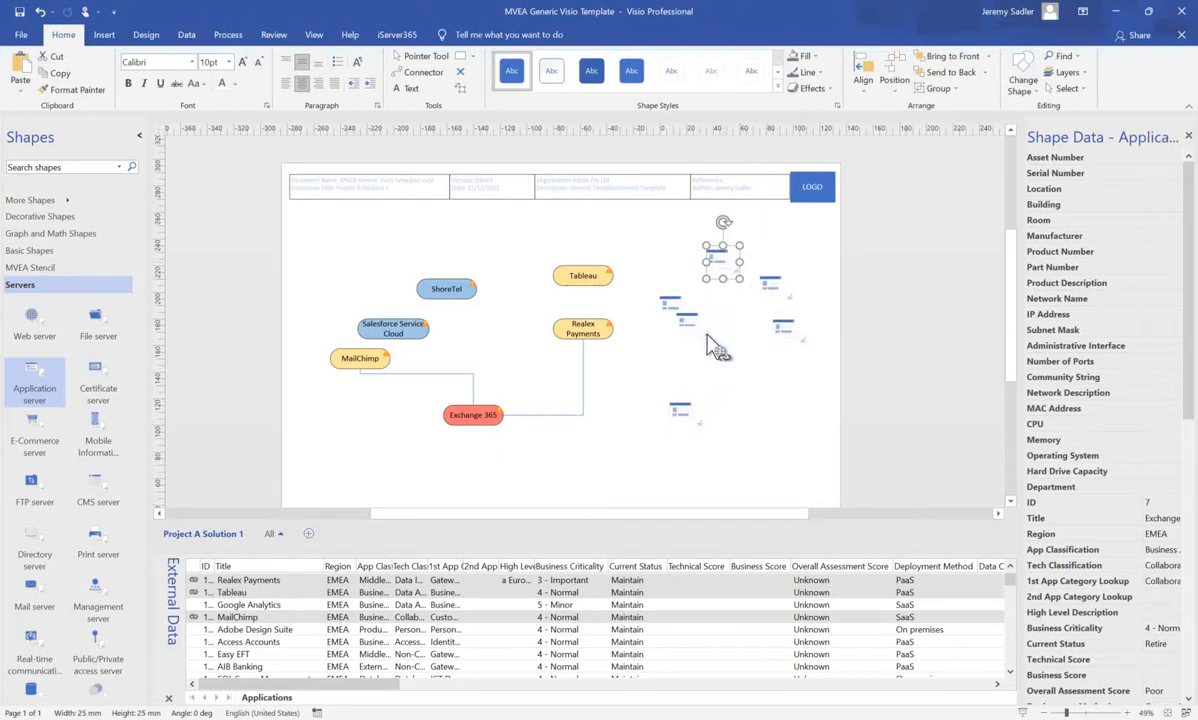
drag(685, 316, 691, 384)
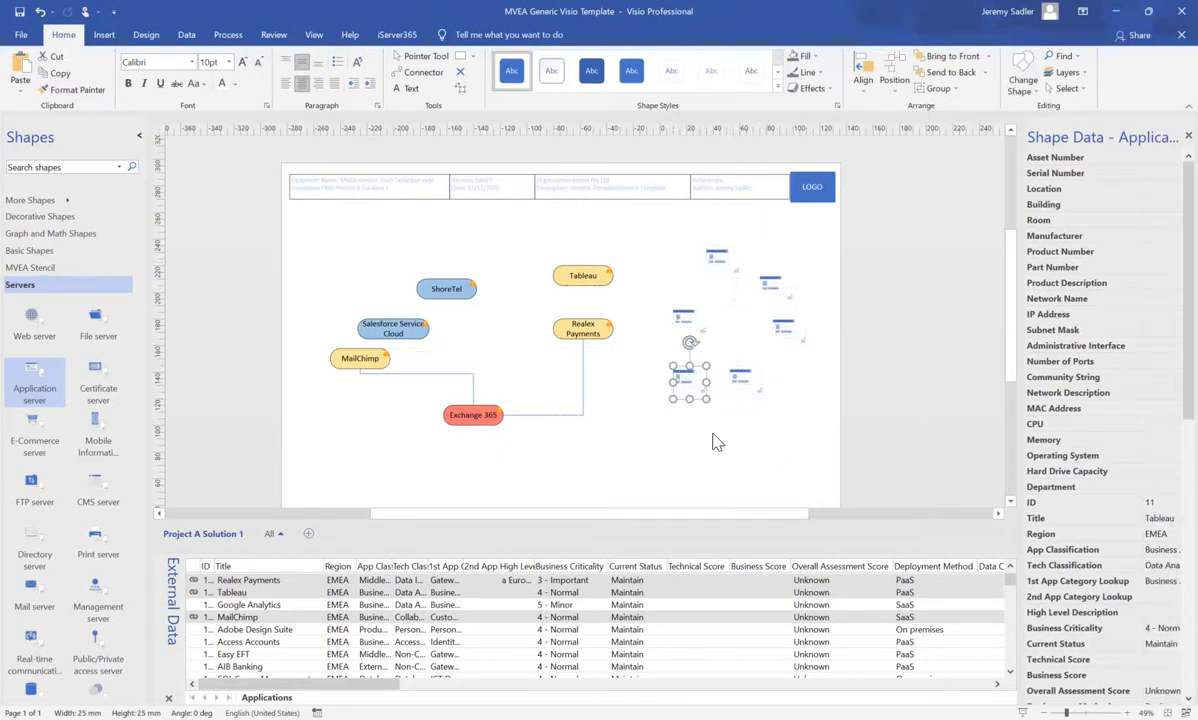
- Label all six Application server shapes with their Title property using the Label Shapes add-on
drag(857, 462, 642, 222)
click(314, 34)
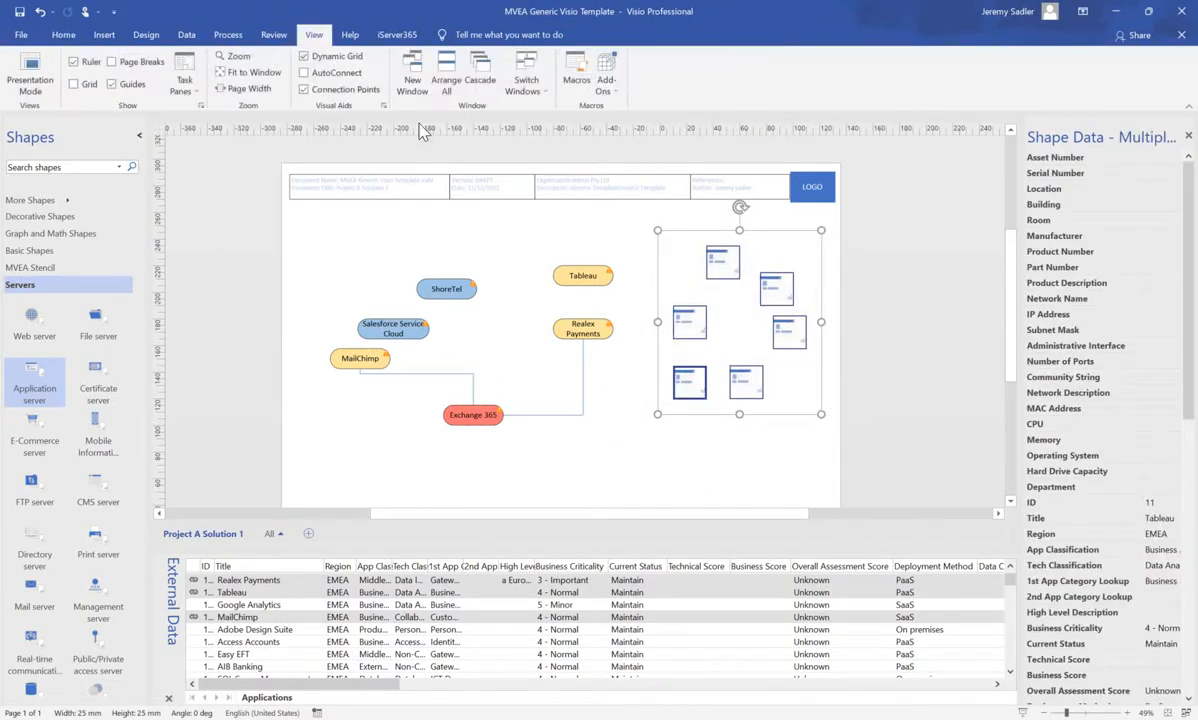
click(609, 93)
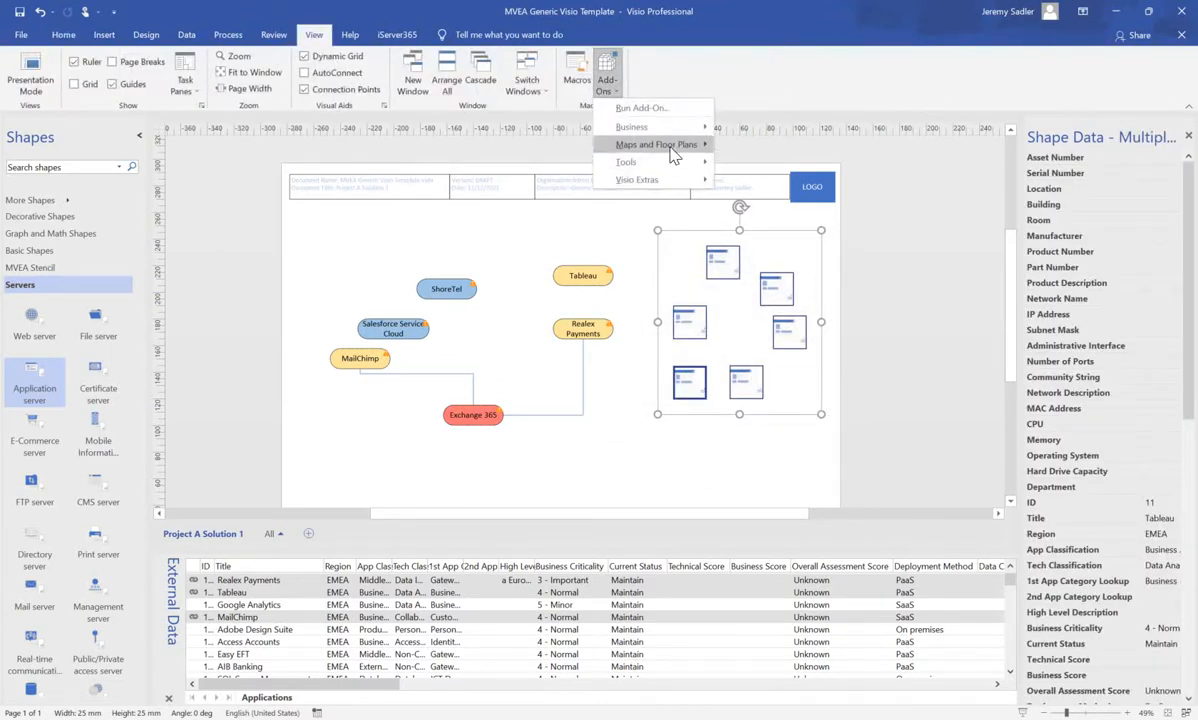
mouse_move(680, 145)
click(755, 216)
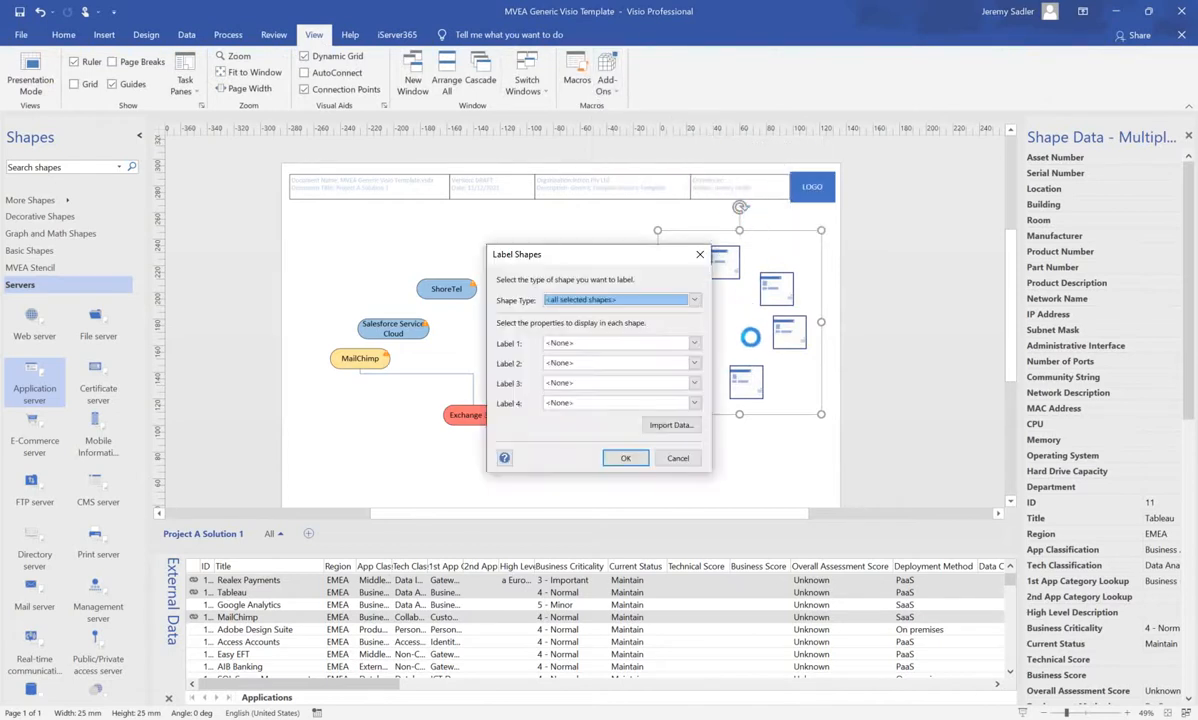
click(694, 343)
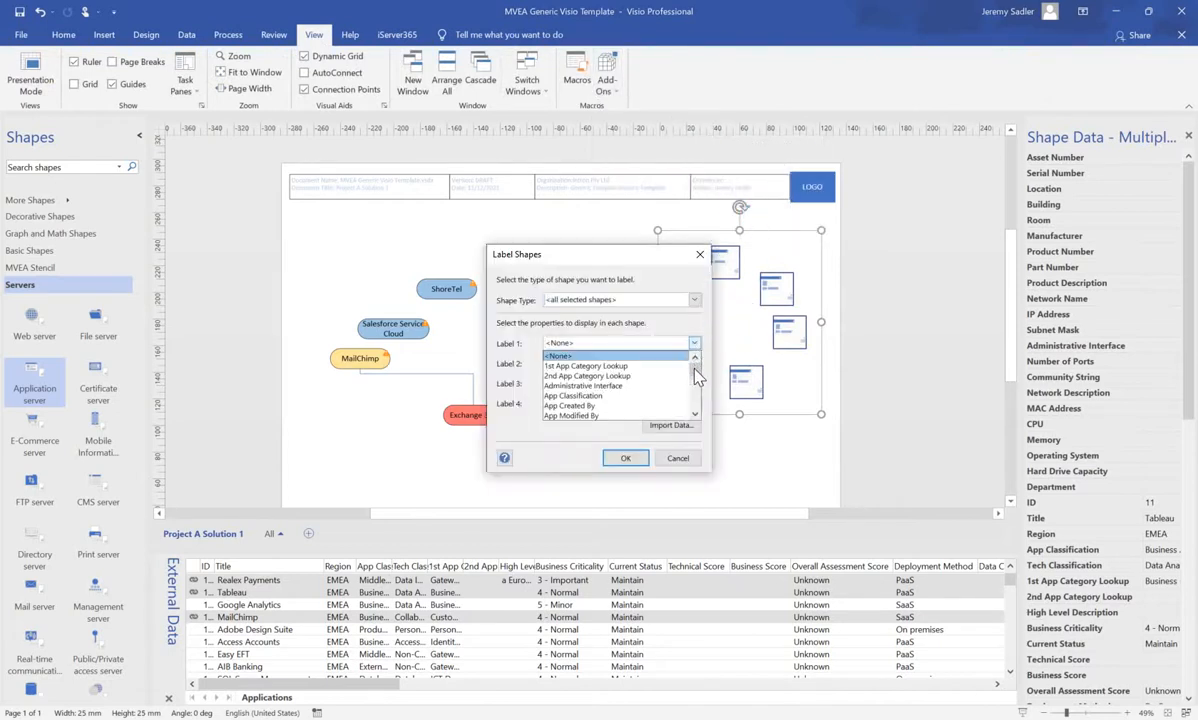
drag(697, 375, 697, 405)
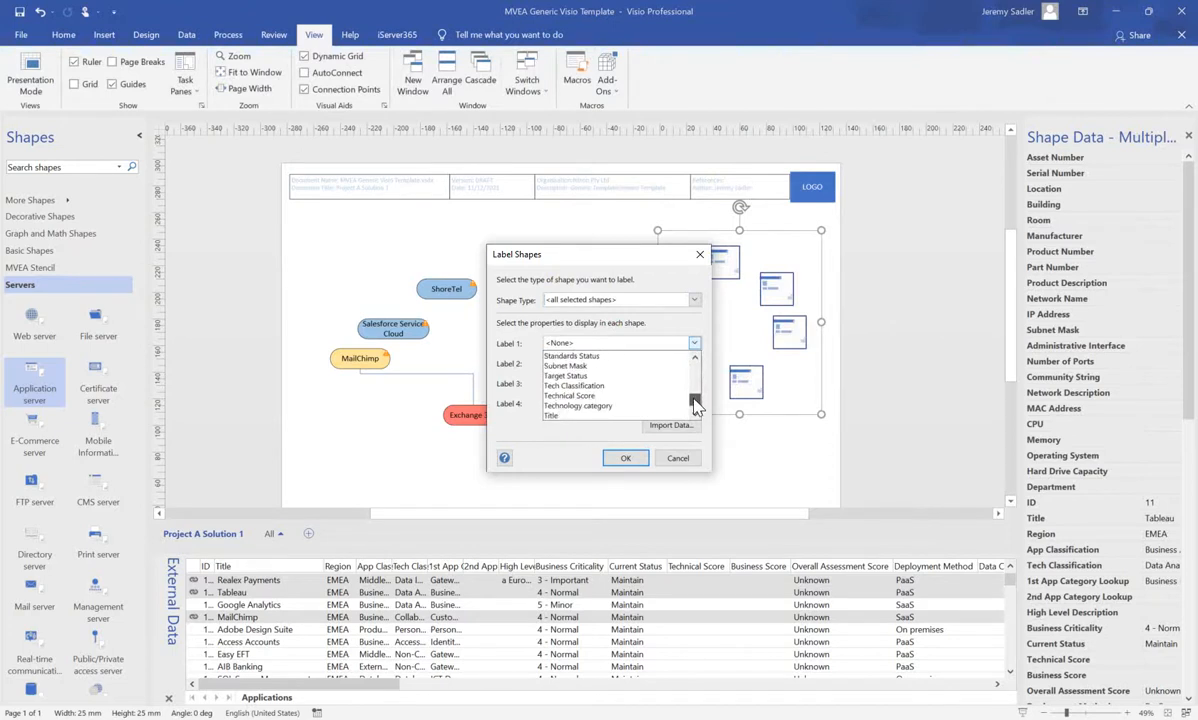
click(578, 414)
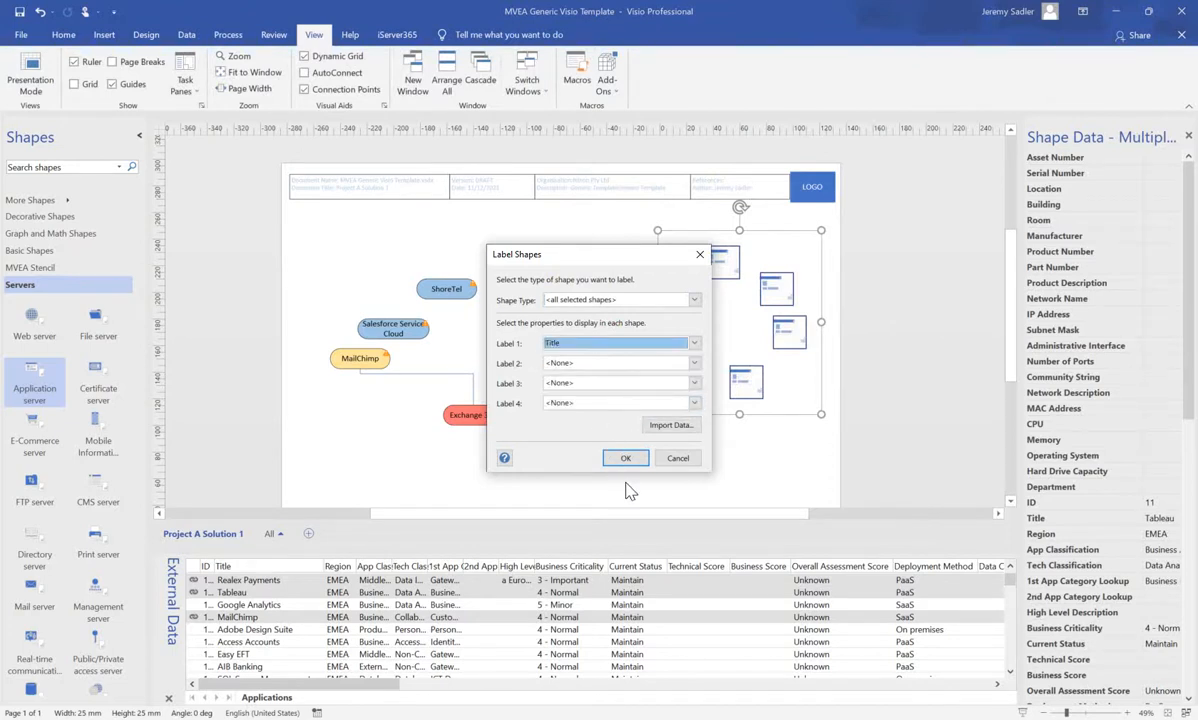
click(625, 460)
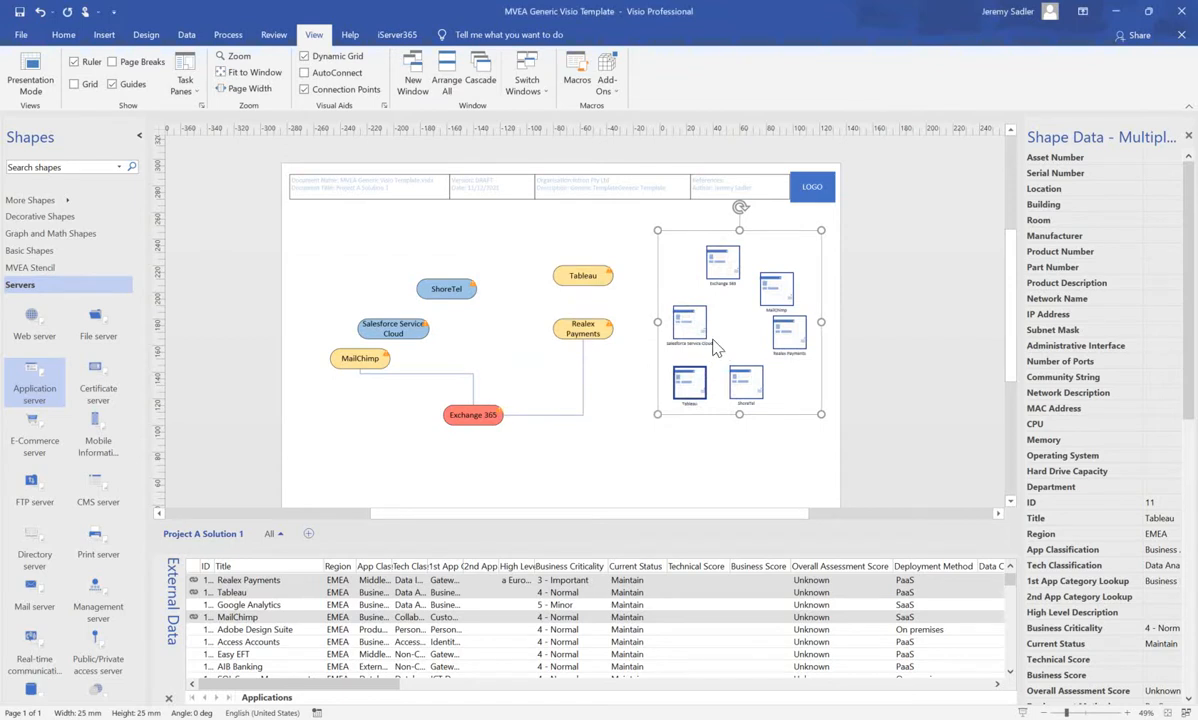
- Increase the font size of the six Application server labels by several steps
click(62, 36)
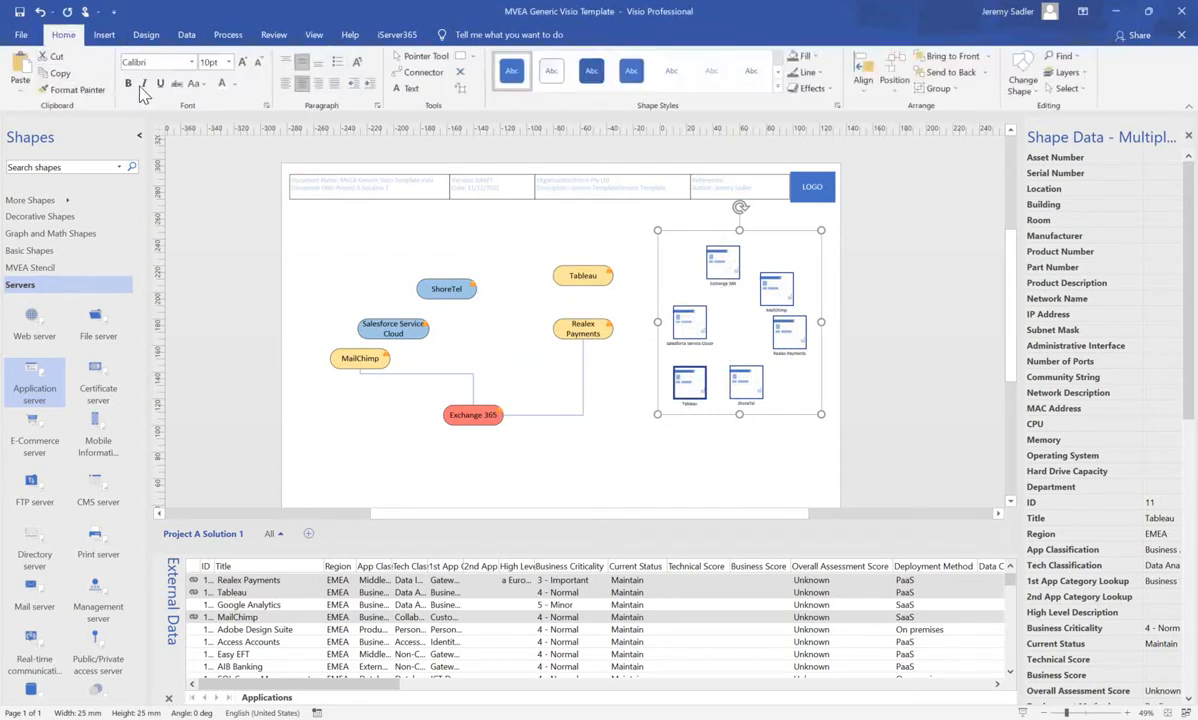
click(240, 62)
click(240, 62)
click(240, 62)
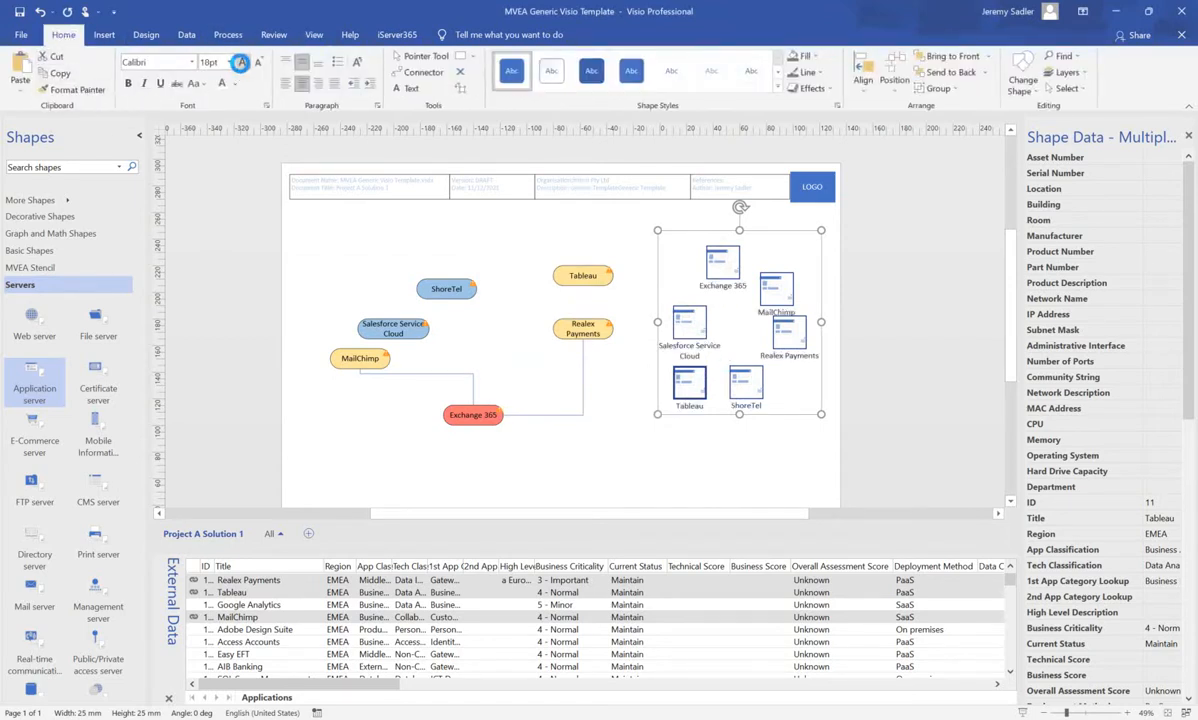
click(702, 478)
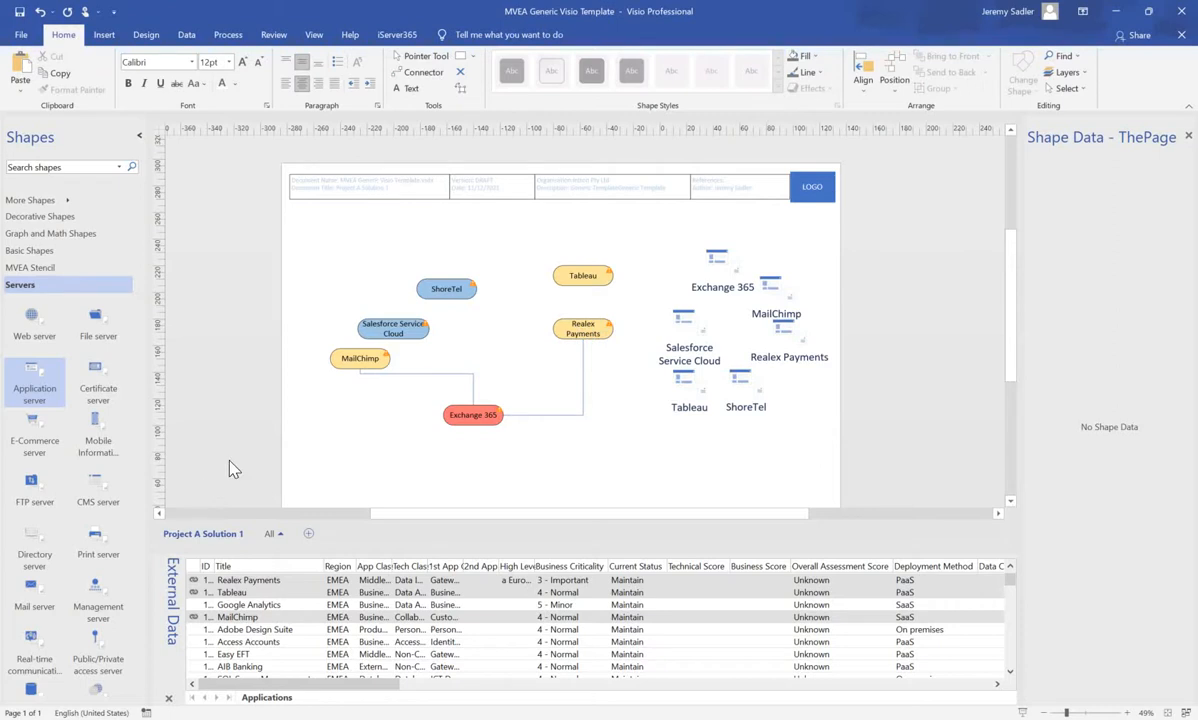
- Inspect the Current Status colour assignments in the App Status + Assess data graphic applied to the Tableau application shape
click(591, 282)
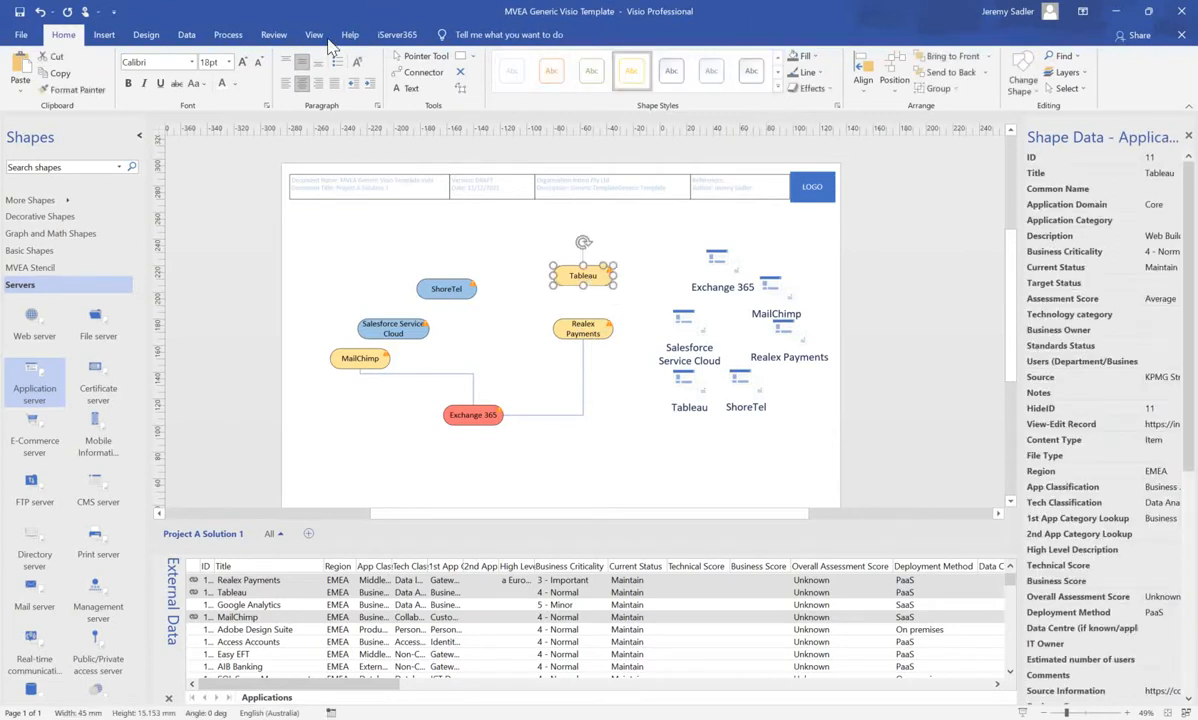
click(187, 35)
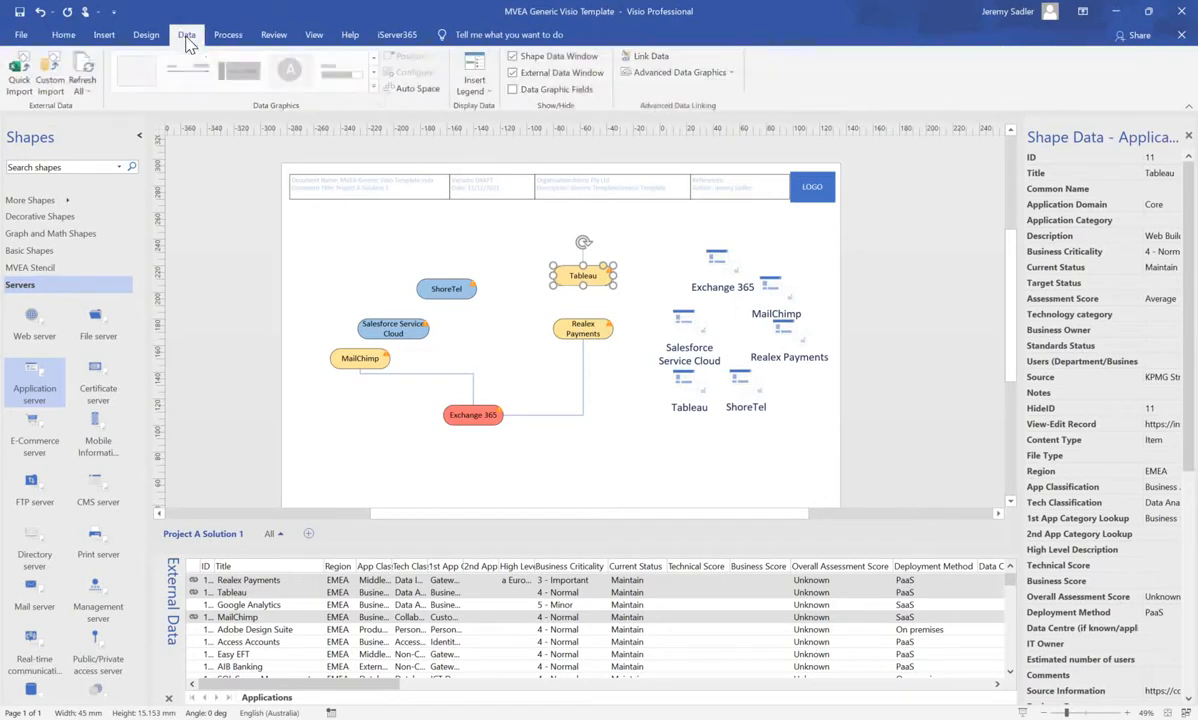
click(676, 73)
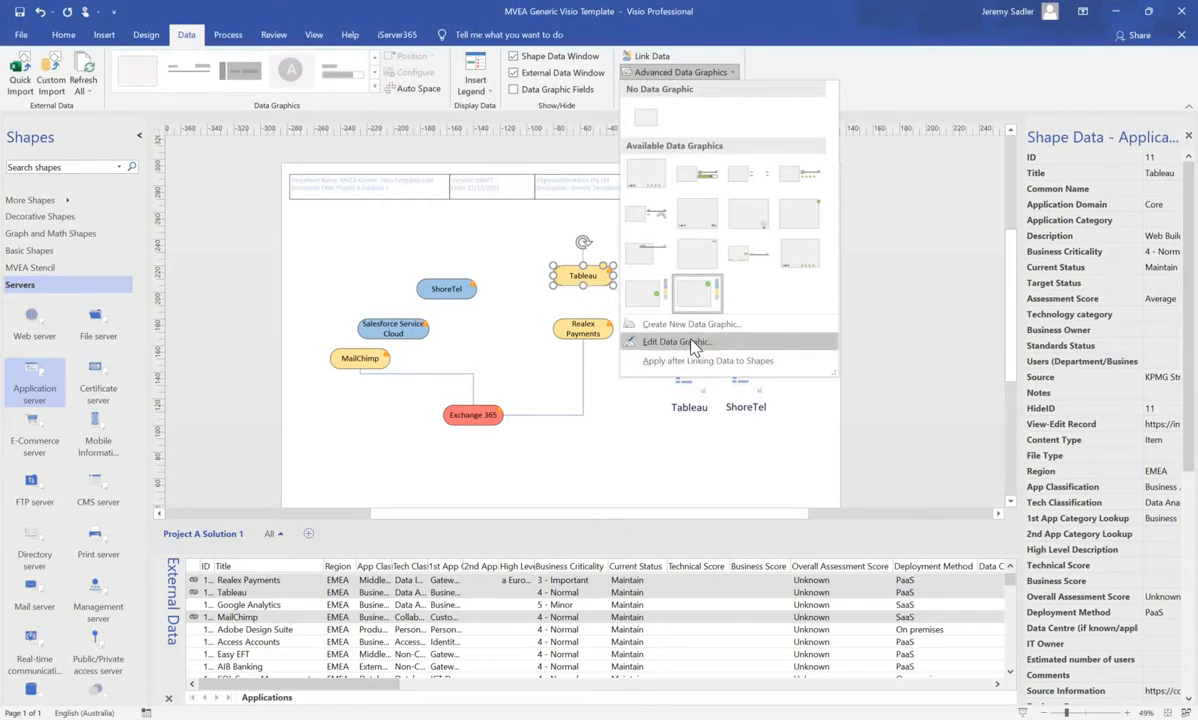
click(665, 341)
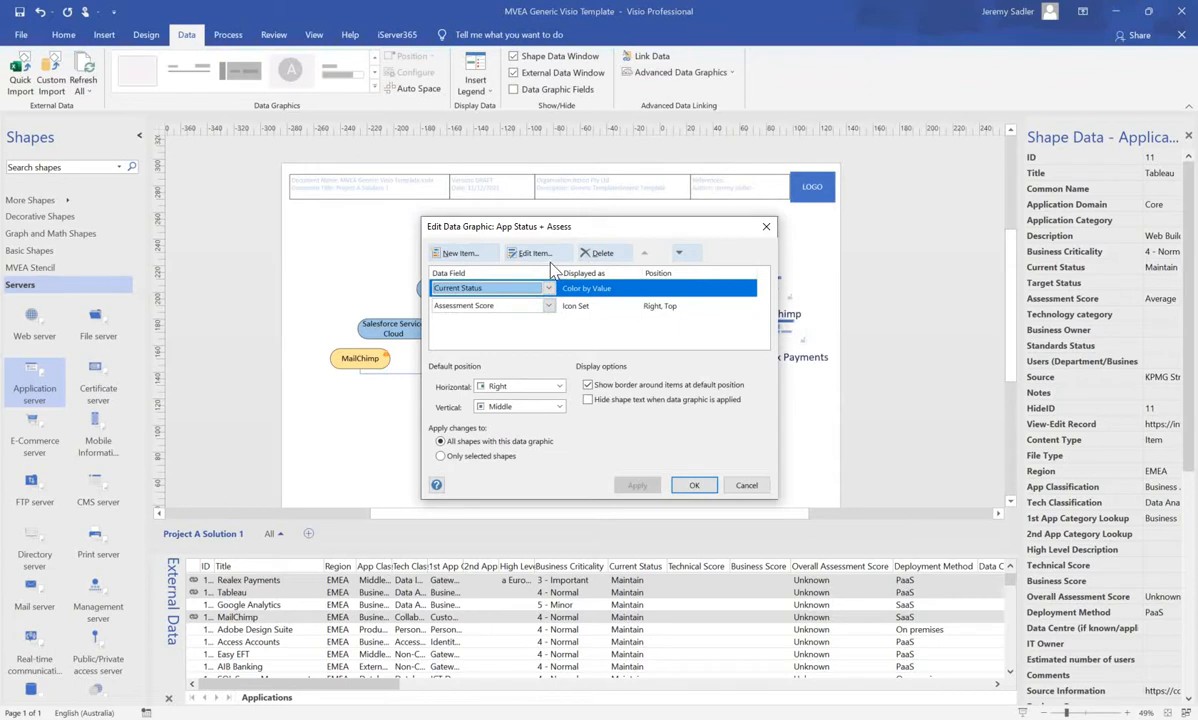
double_click(578, 292)
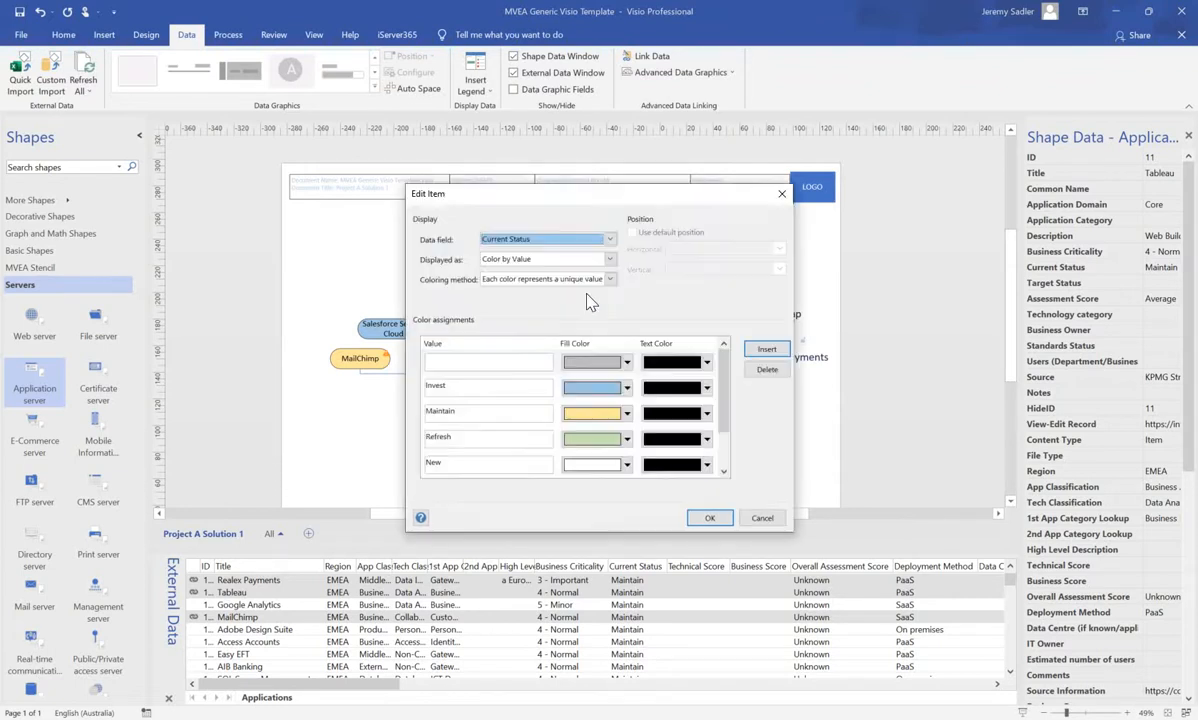
drag(724, 400, 726, 456)
click(760, 519)
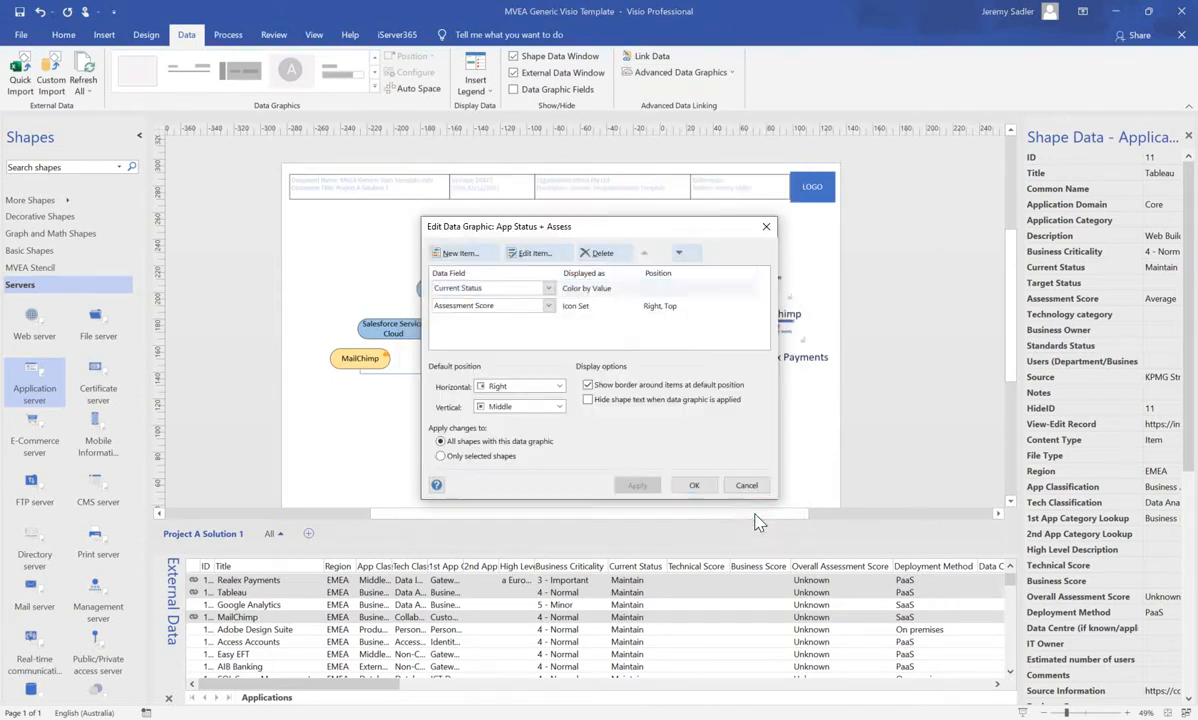
- Review the icon set rules for the data graphic's Assessment Score item, leaving the data graphic without making changes
double_click(578, 307)
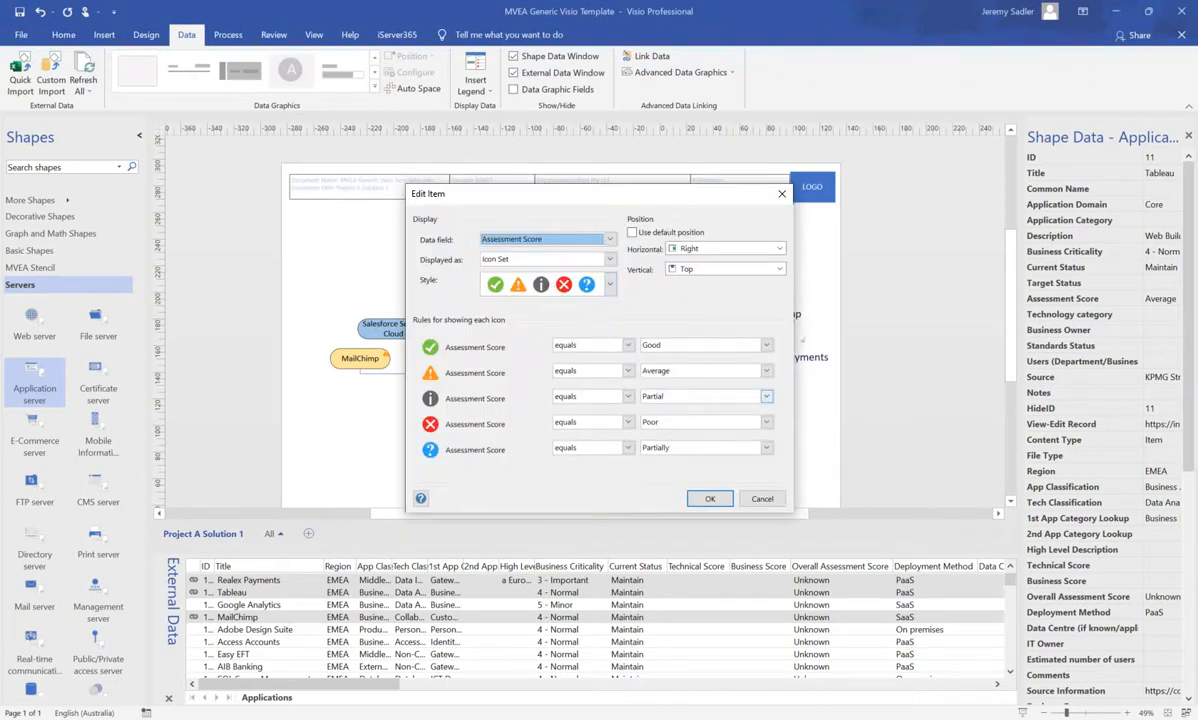
click(767, 503)
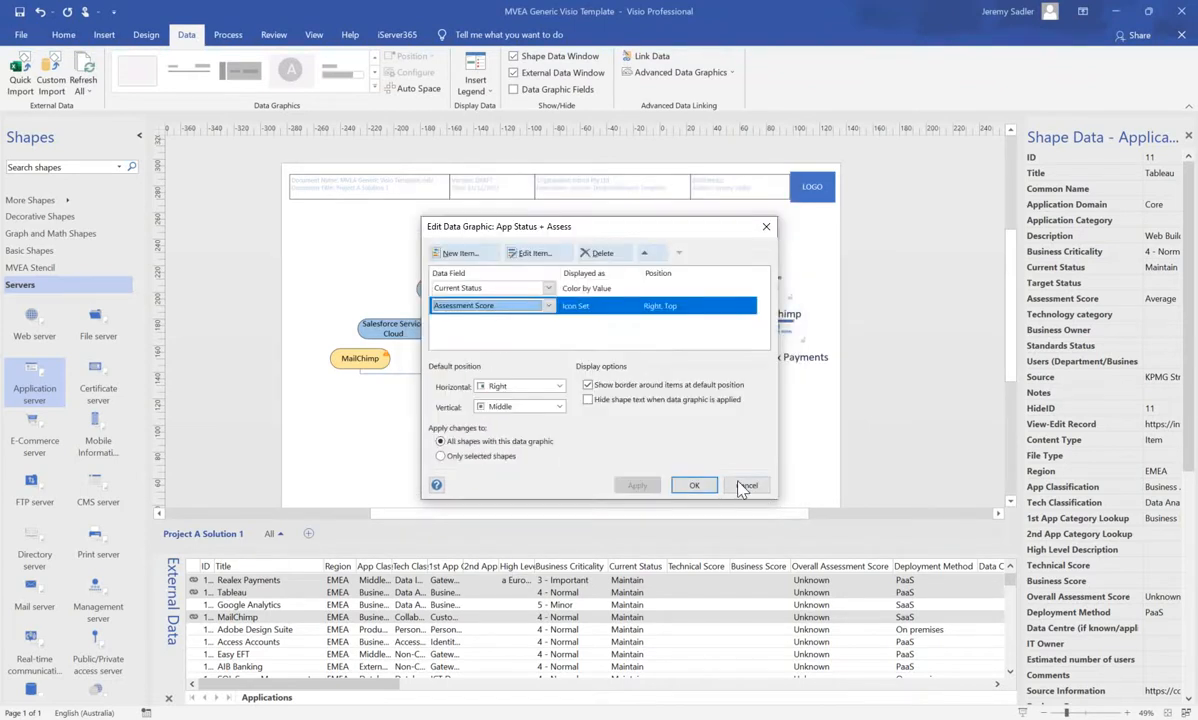
click(700, 460)
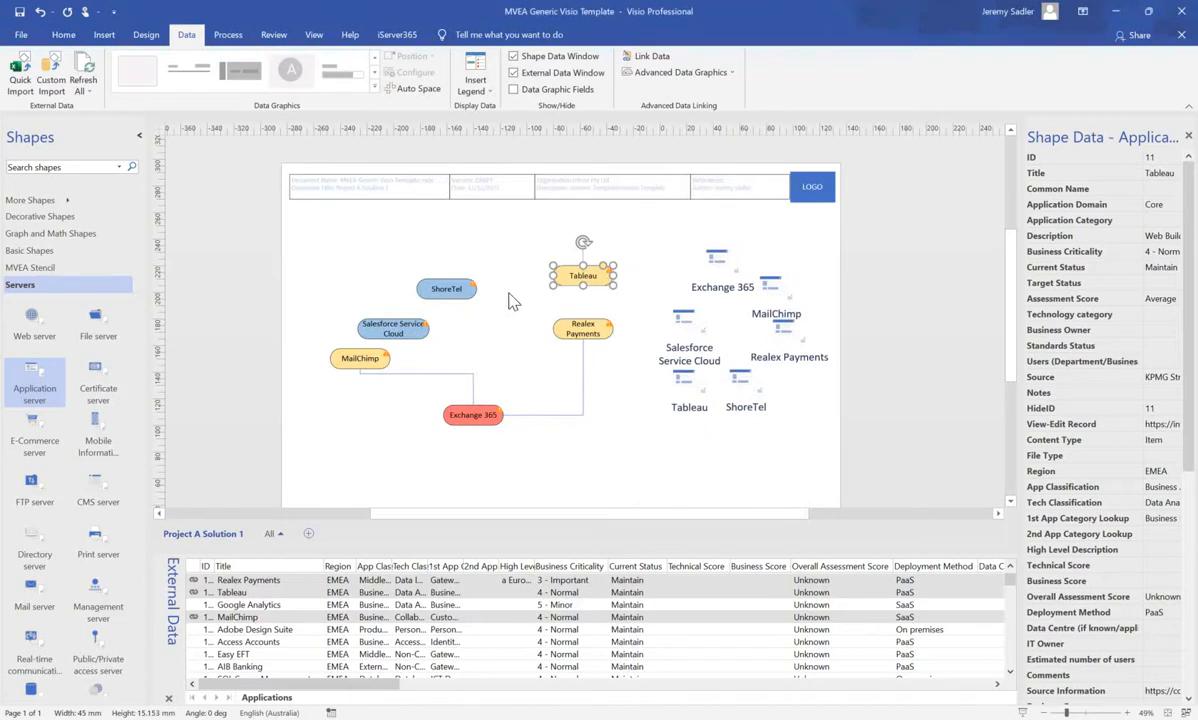
- Move MailChimp closer above Exchange 365 and line up Salesforce Service Cloud and ShoreTel in a row with Tableau
drag(380, 352, 458, 357)
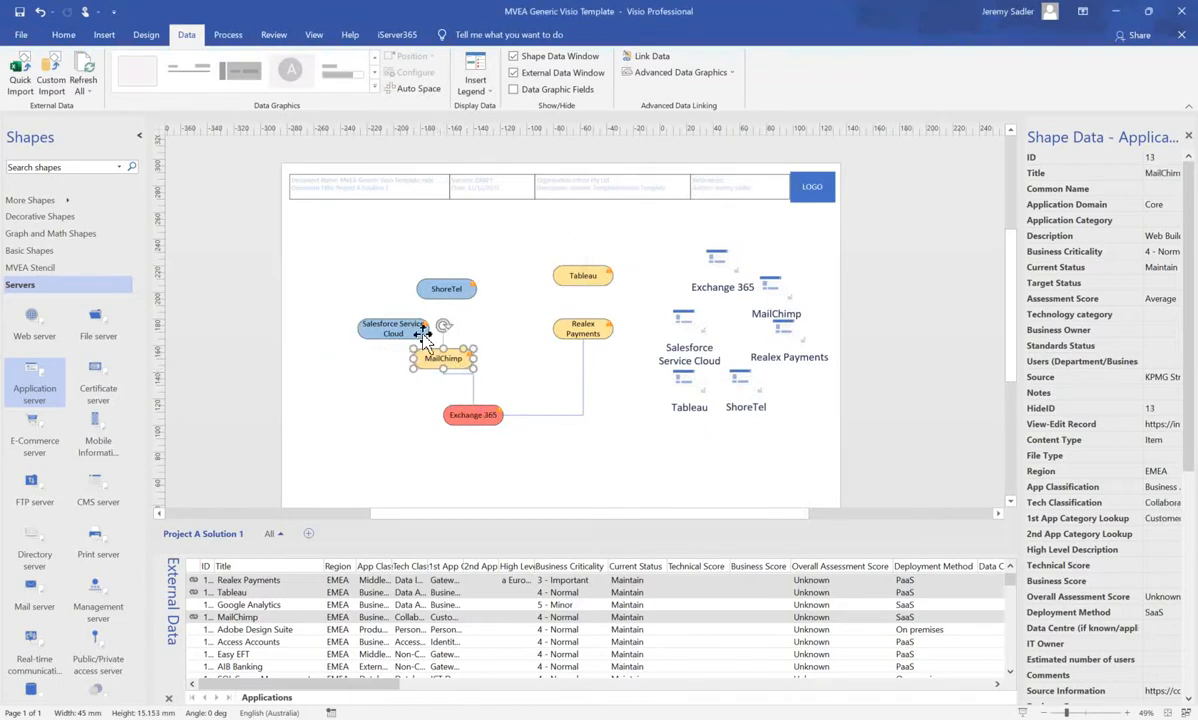
drag(395, 325, 489, 266)
mouse_move(396, 275)
mouse_down()
mouse_move(396, 260)
mouse_move(404, 268)
mouse_up()
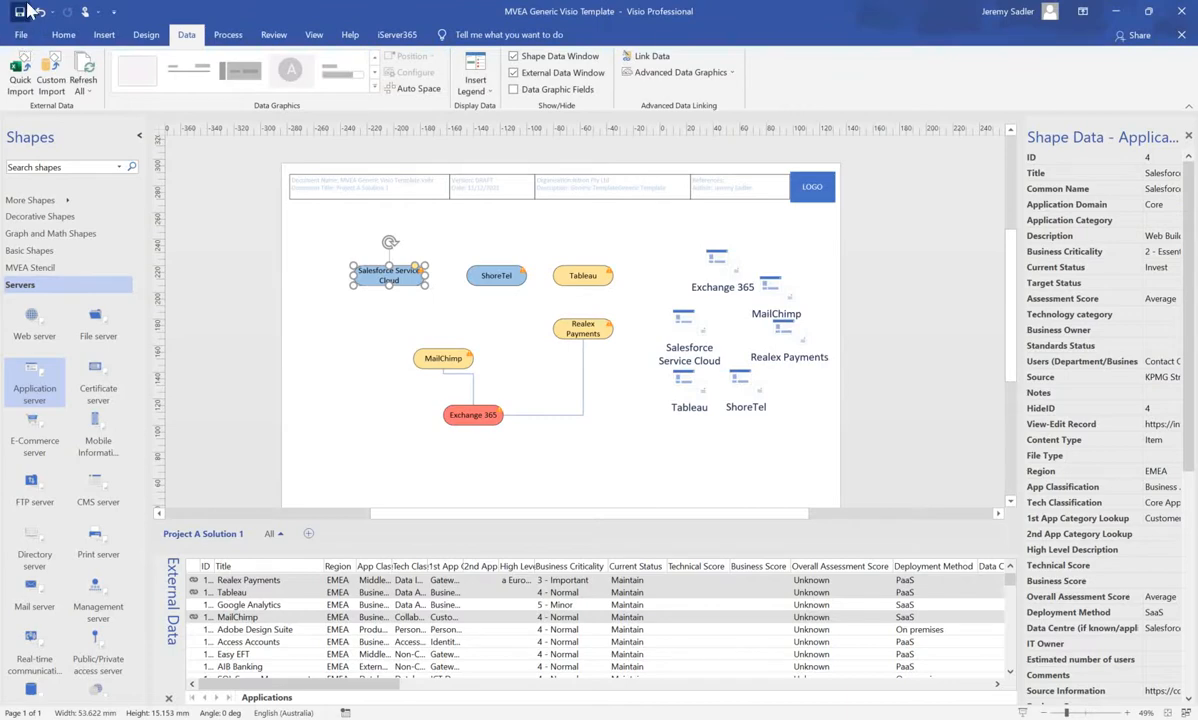
- Switch to the browser and reload the MVEA Generic Visio Template file page in Visio for the web
click(1115, 11)
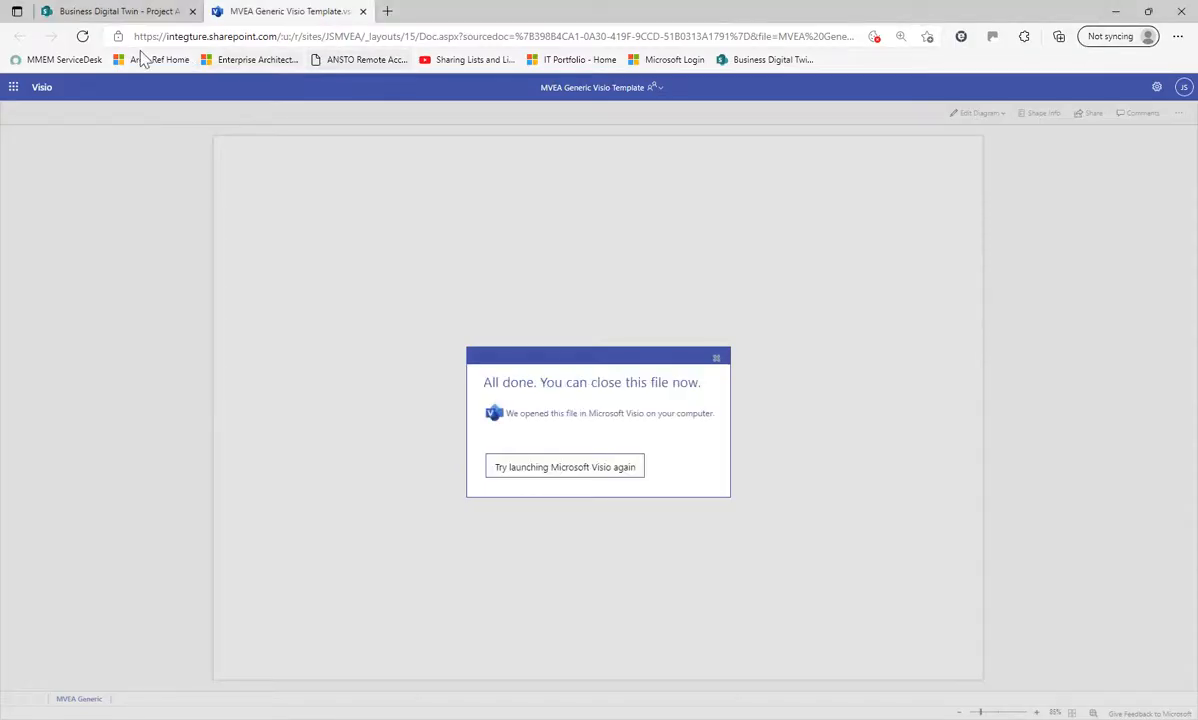
click(82, 36)
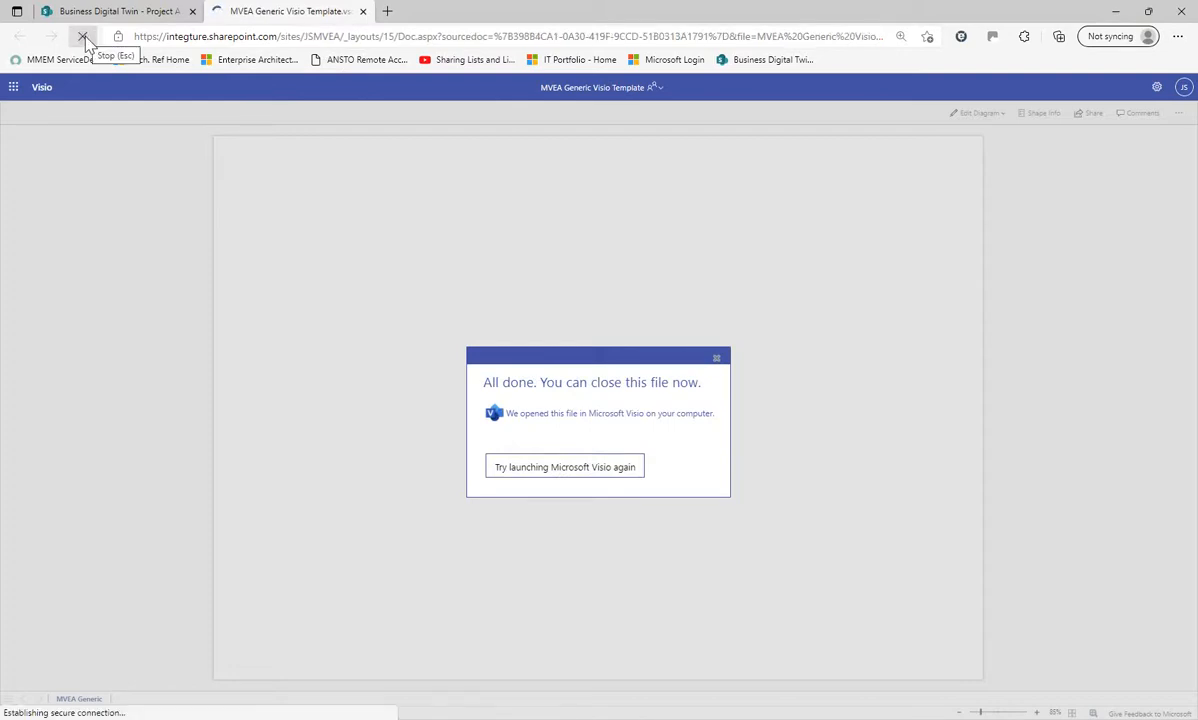